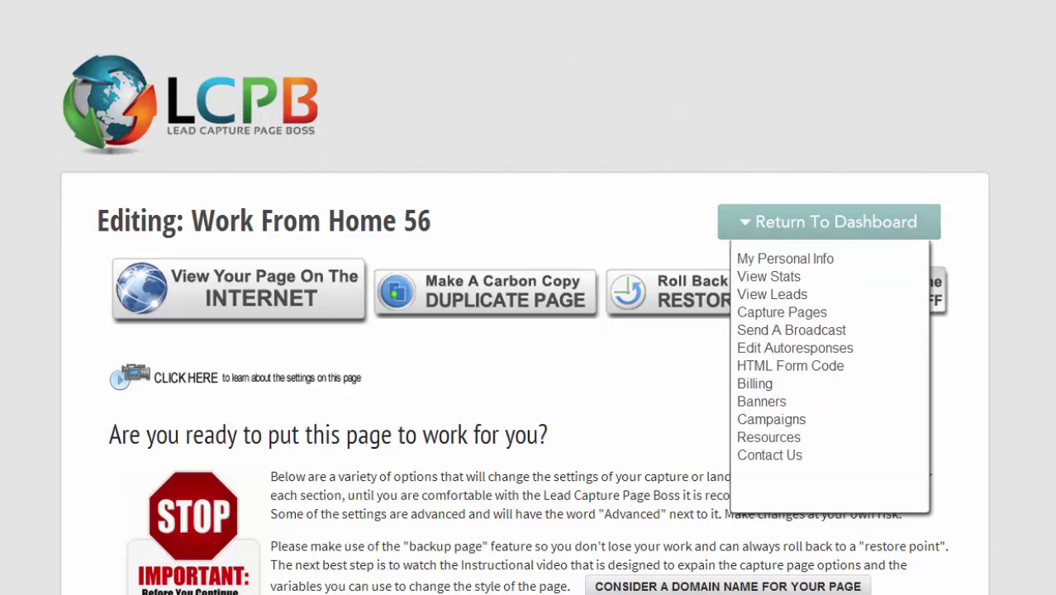
# Open the 0007 Generic Penny Matrix 2 template from the ALL Affiliates capture page list.
pyautogui.click(829, 222)
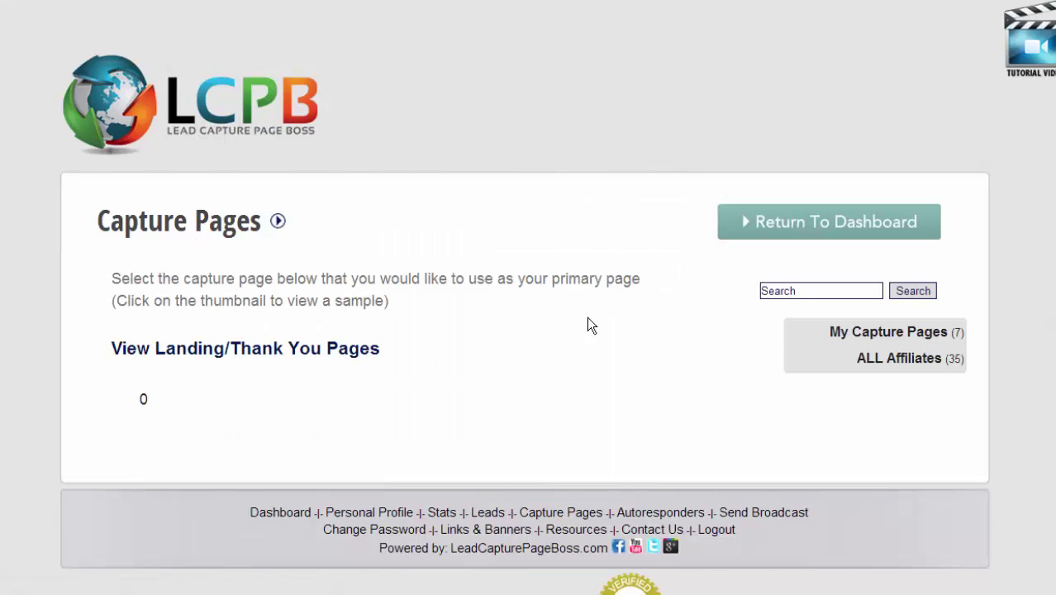
pyautogui.click(904, 365)
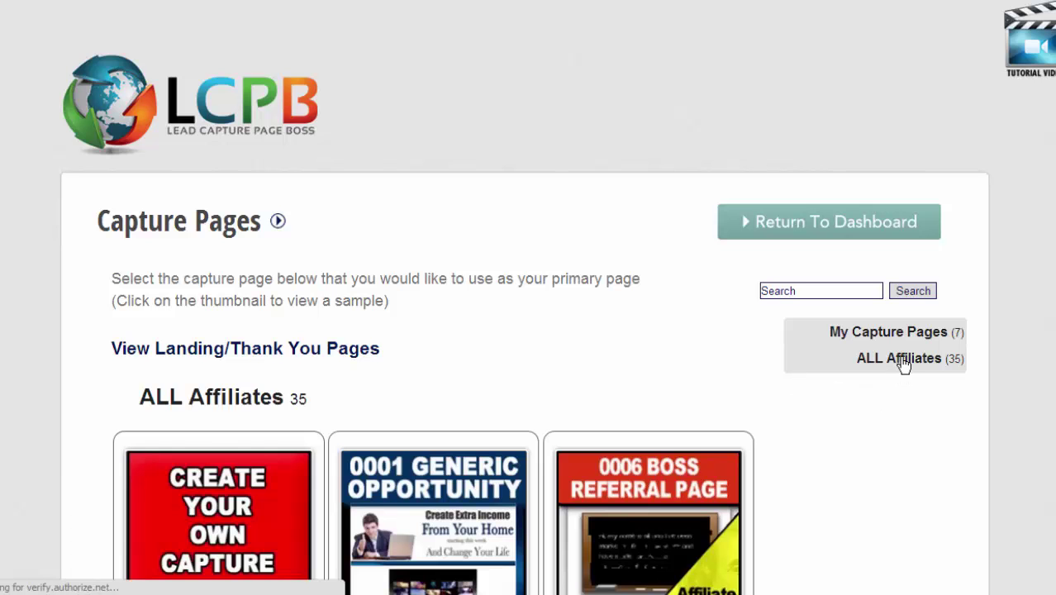
pyautogui.scroll(-3, 904, 366)
pyautogui.scroll(-3, 904, 365)
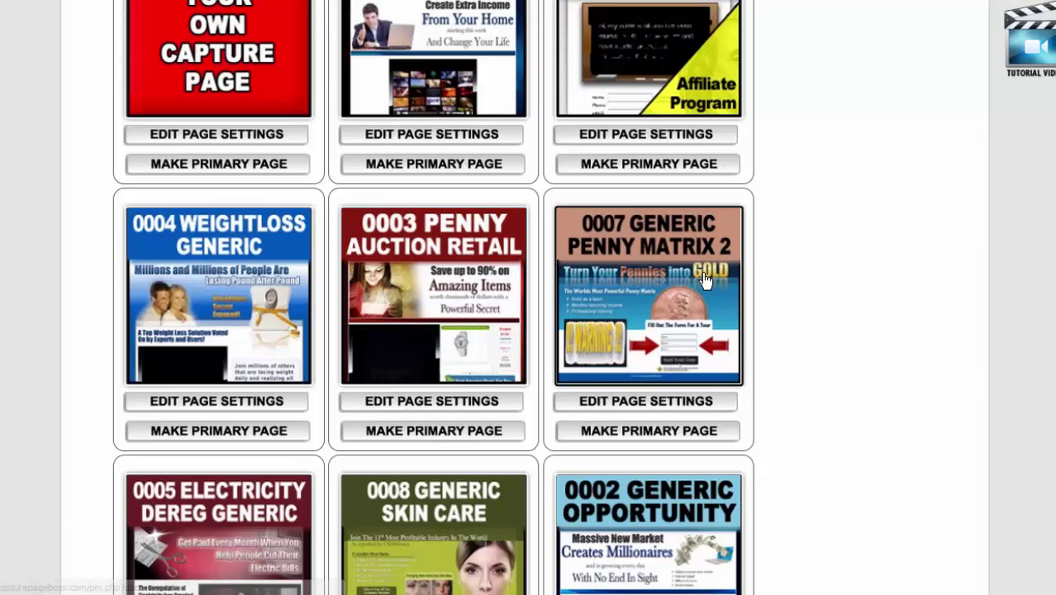
pyautogui.click(670, 400)
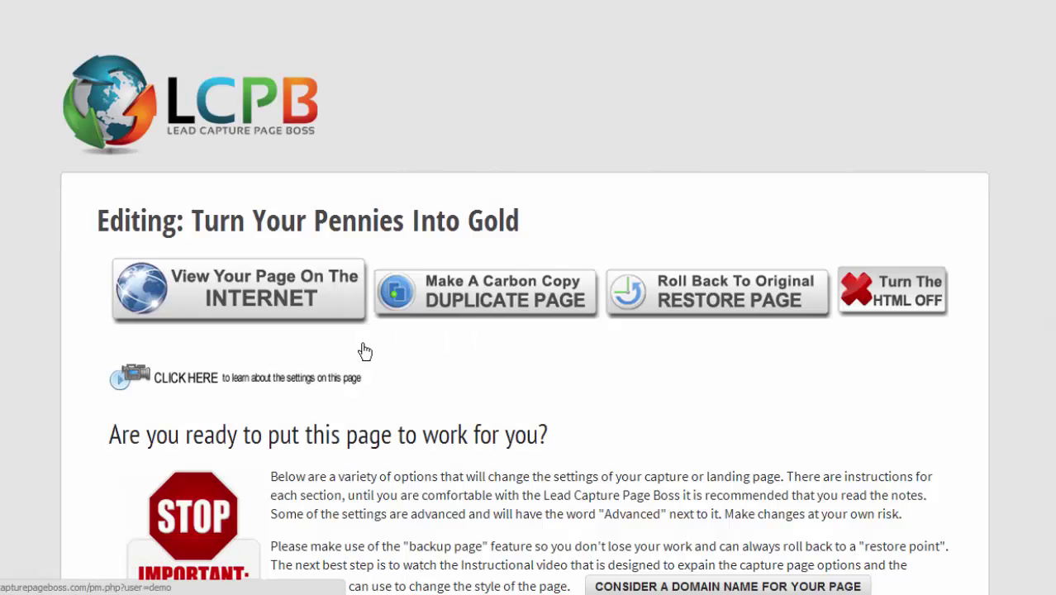
# Scroll down the Work From Home 56 editor to the Instructional Video section.
pyautogui.scroll(-7, 489, 357)
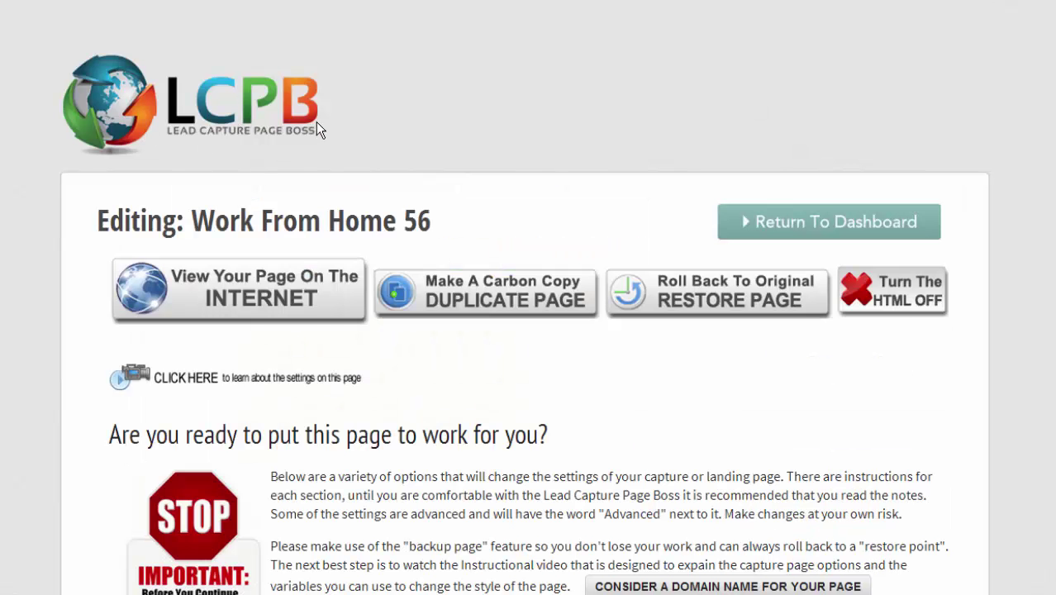
pyautogui.scroll(-1, 316, 122)
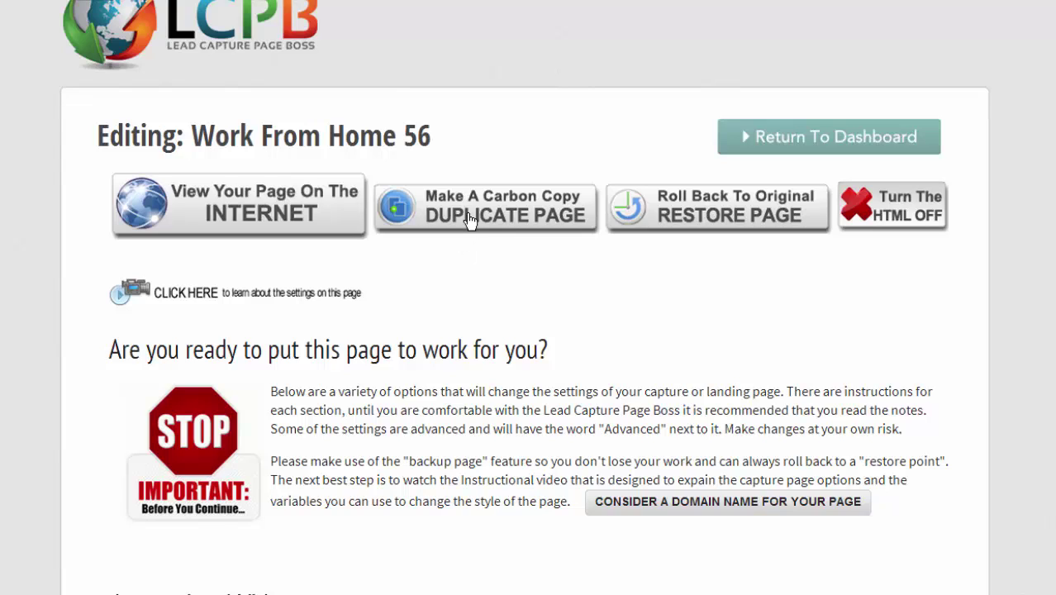
# Switch the capture page list to My Capture Pages and look through it.
pyautogui.scroll(1, 468, 219)
pyautogui.scroll(-7, 469, 220)
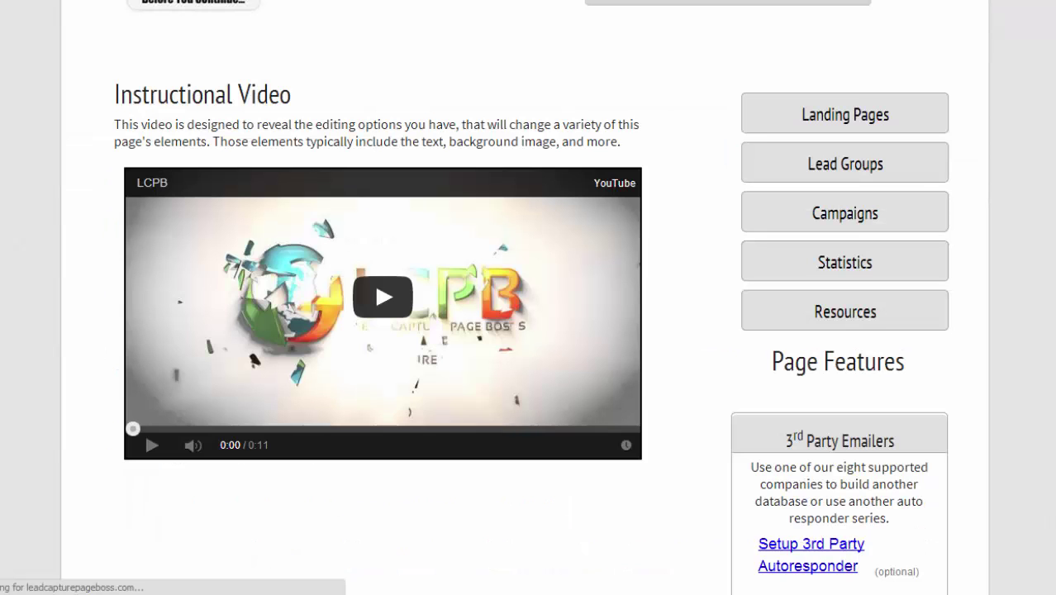
pyautogui.scroll(4, 775, 361)
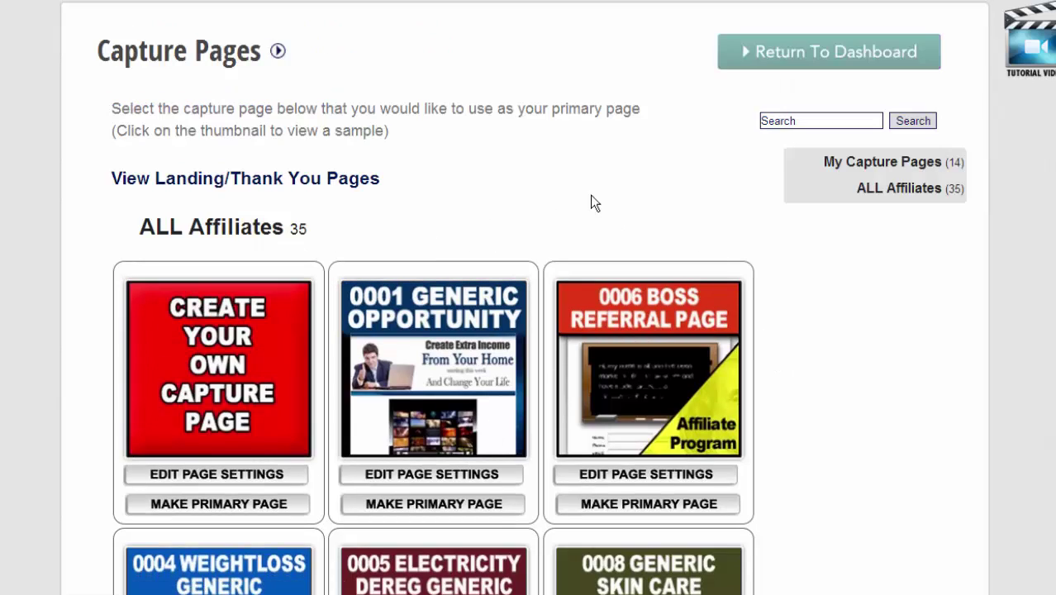
pyautogui.click(876, 164)
pyautogui.scroll(-10, 401, 382)
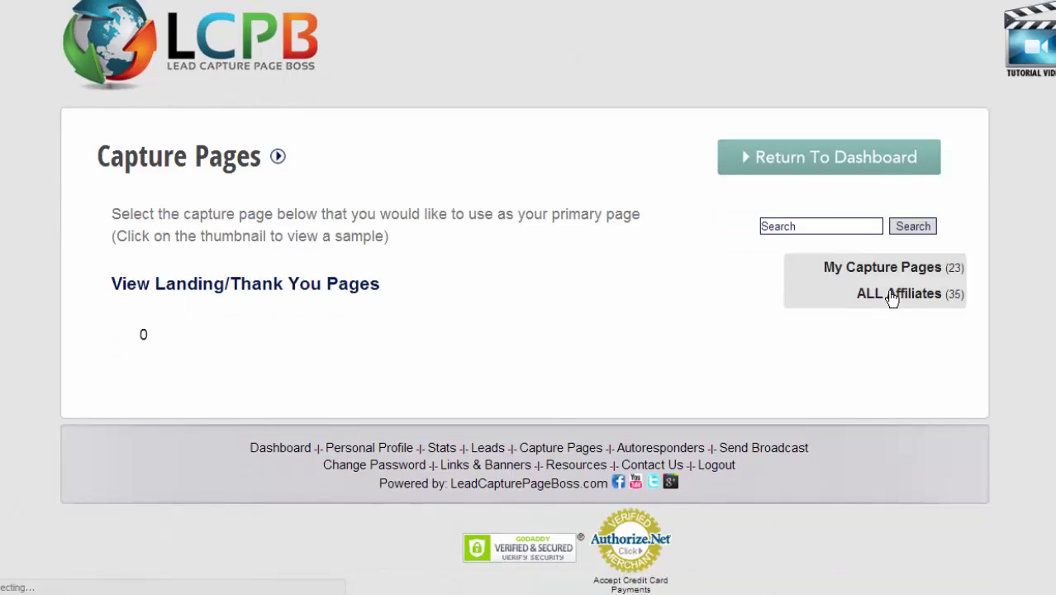
# Show ALL Affiliates templates and scroll to the 0055–0057 Editable Slider Background designs.
pyautogui.click(892, 295)
pyautogui.scroll(-7, 892, 299)
pyautogui.scroll(-15, 891, 300)
pyautogui.scroll(-10, 883, 296)
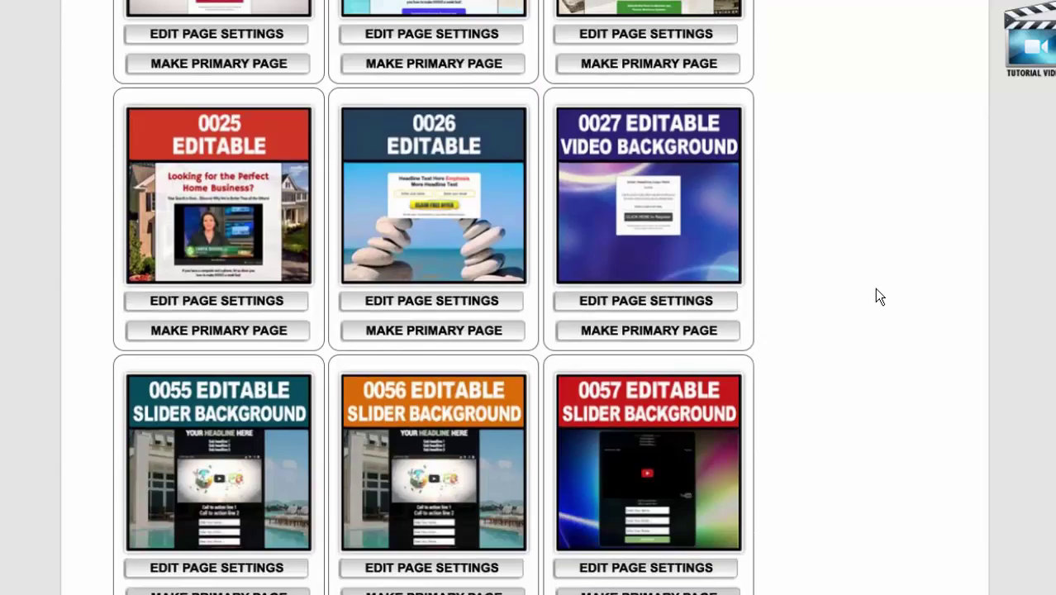
pyautogui.scroll(-3, 877, 293)
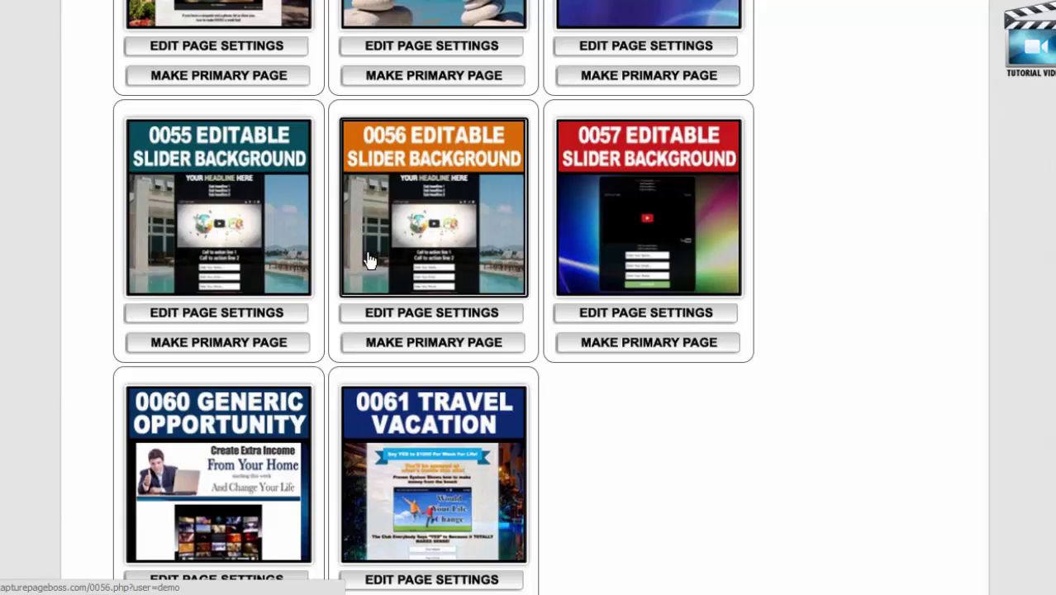
# Open the 0056 Editable Slider Background thumbnail in the editor.
pyautogui.click(369, 261)
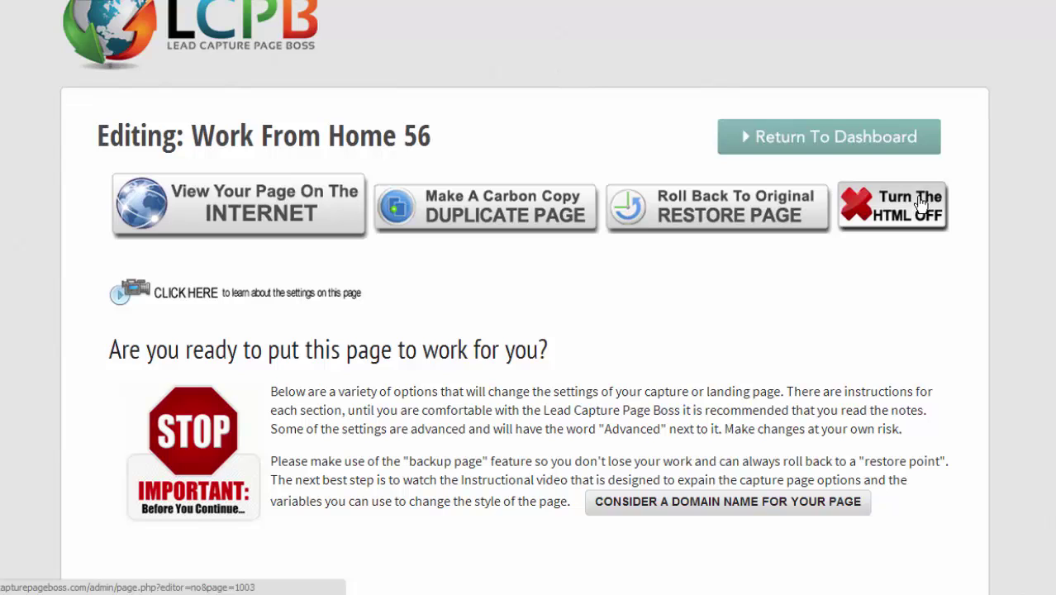
pyautogui.scroll(-2, 915, 206)
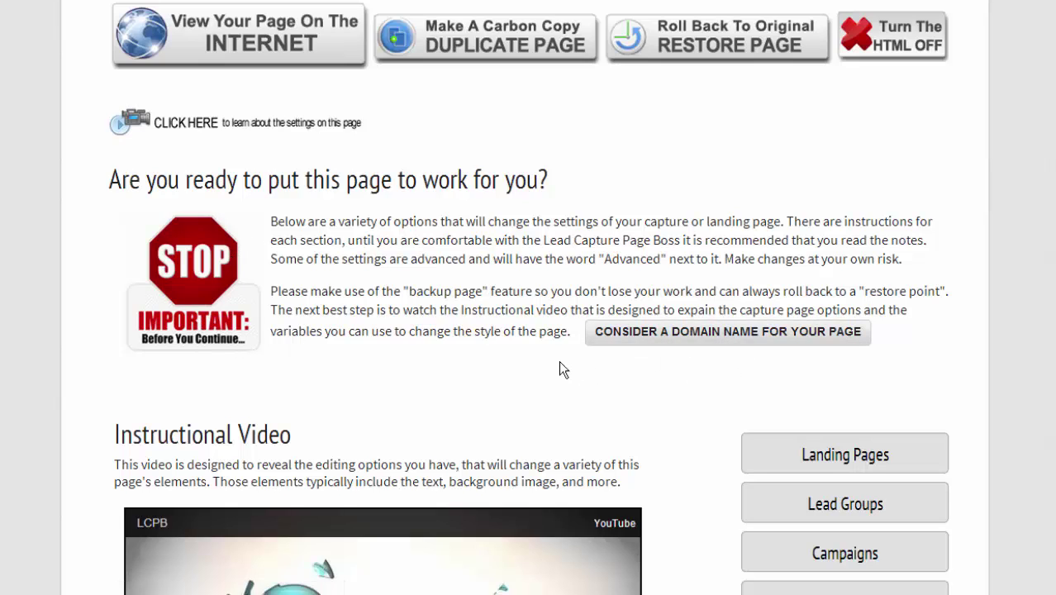
pyautogui.scroll(-1, 570, 360)
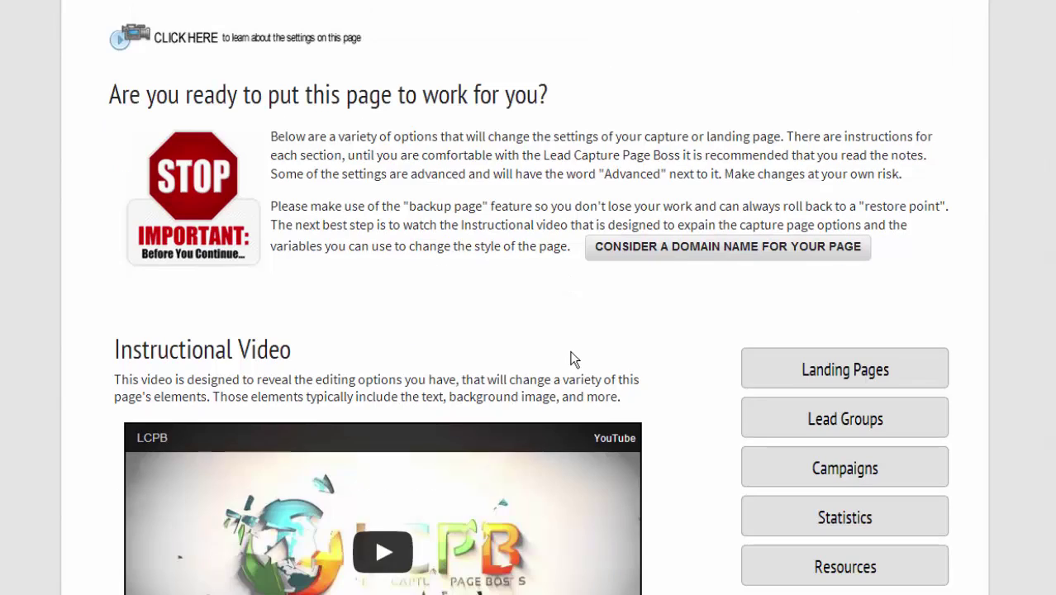
pyautogui.scroll(-1, 570, 360)
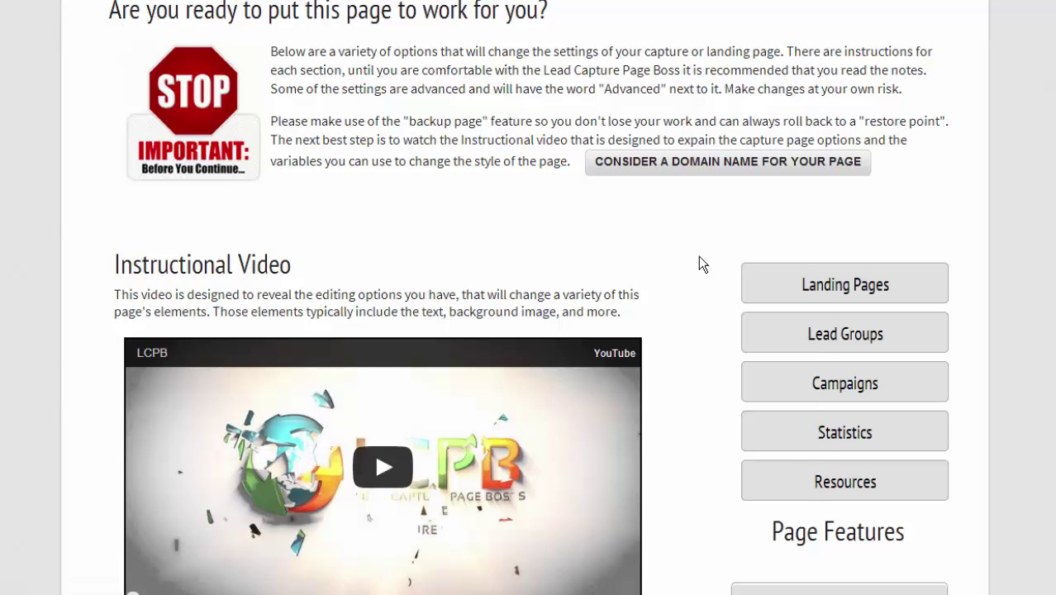
pyautogui.scroll(-2, 699, 256)
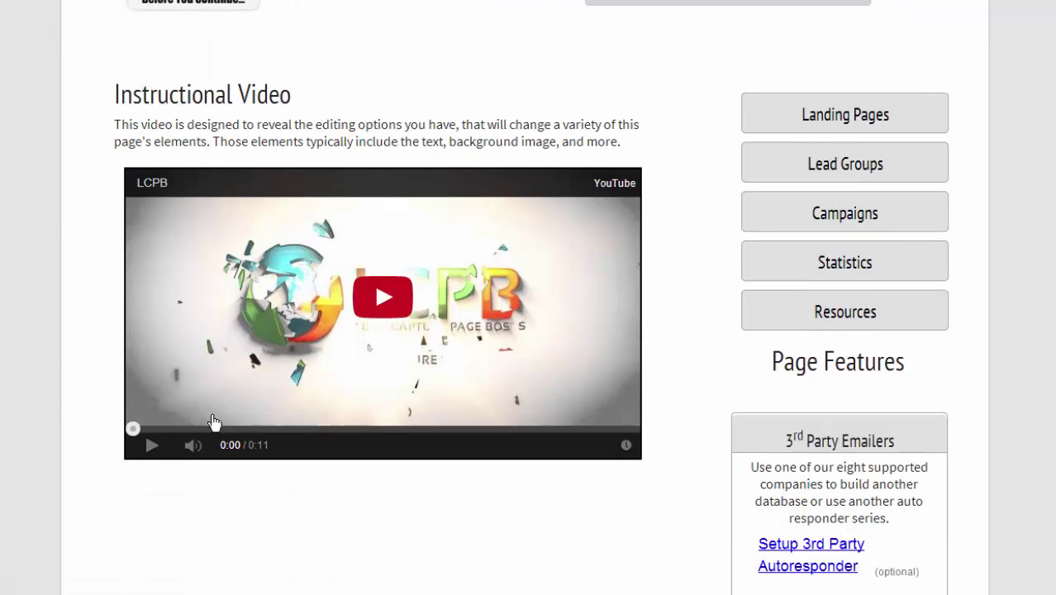
pyautogui.scroll(-1, 697, 455)
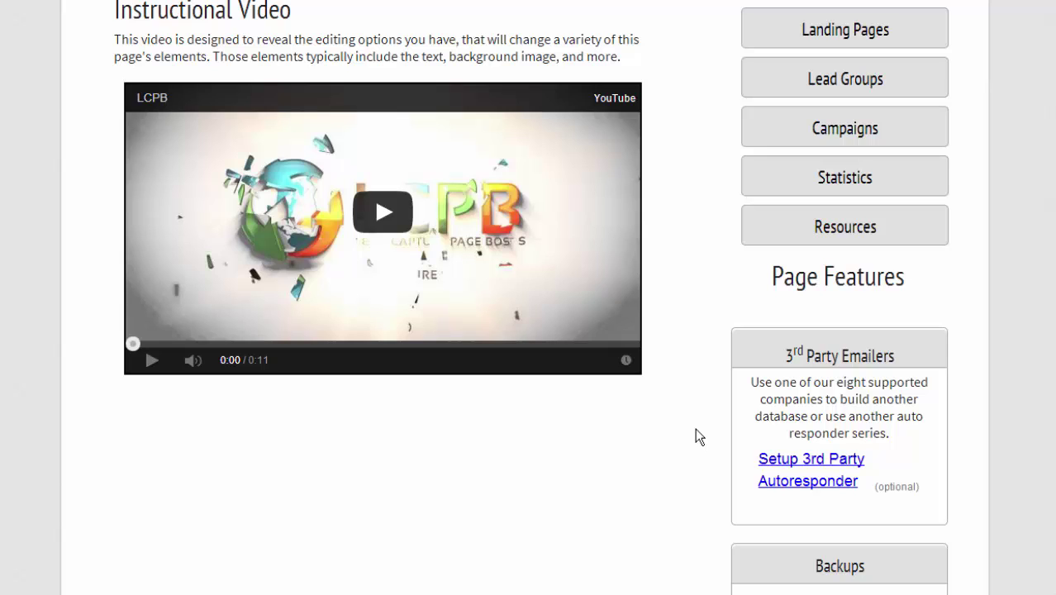
pyautogui.scroll(-2, 695, 429)
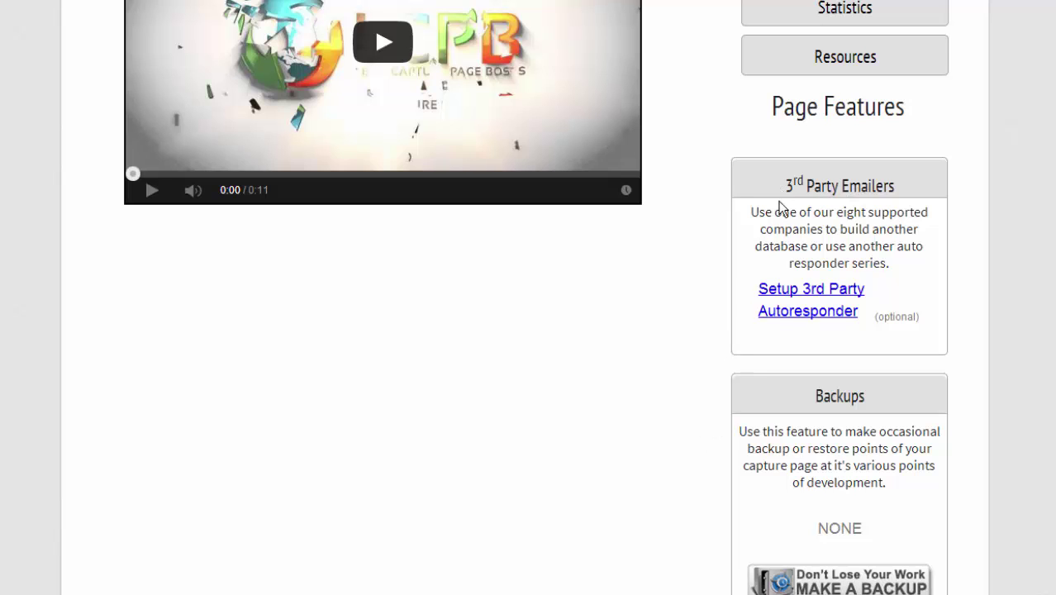
pyautogui.scroll(-3, 911, 329)
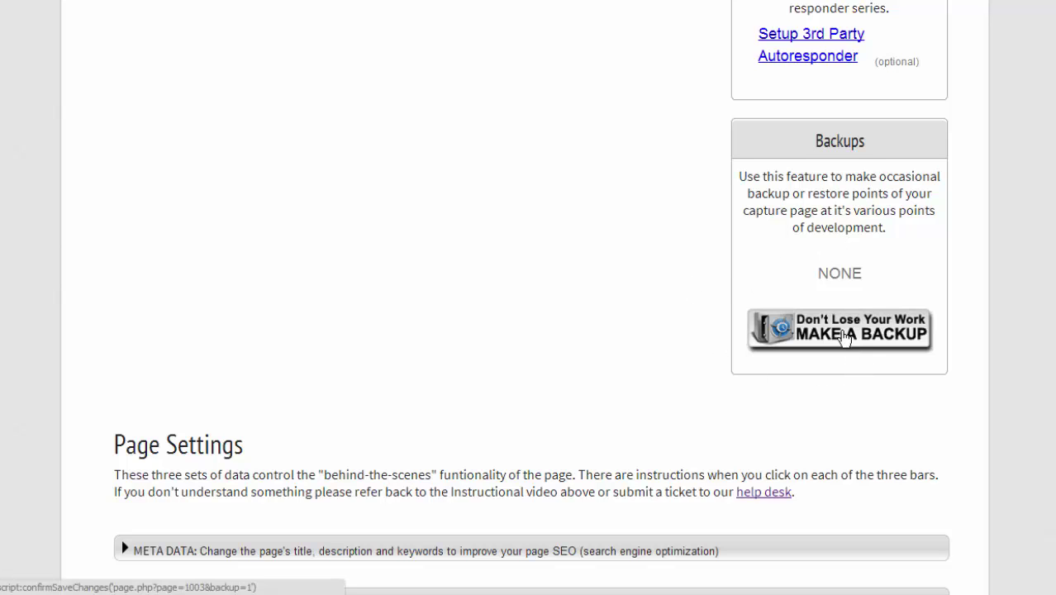
# Make two backups of the page, creating the 5:19pm and 5:20pm restore points.
pyautogui.click(843, 335)
pyautogui.scroll(-7, 843, 336)
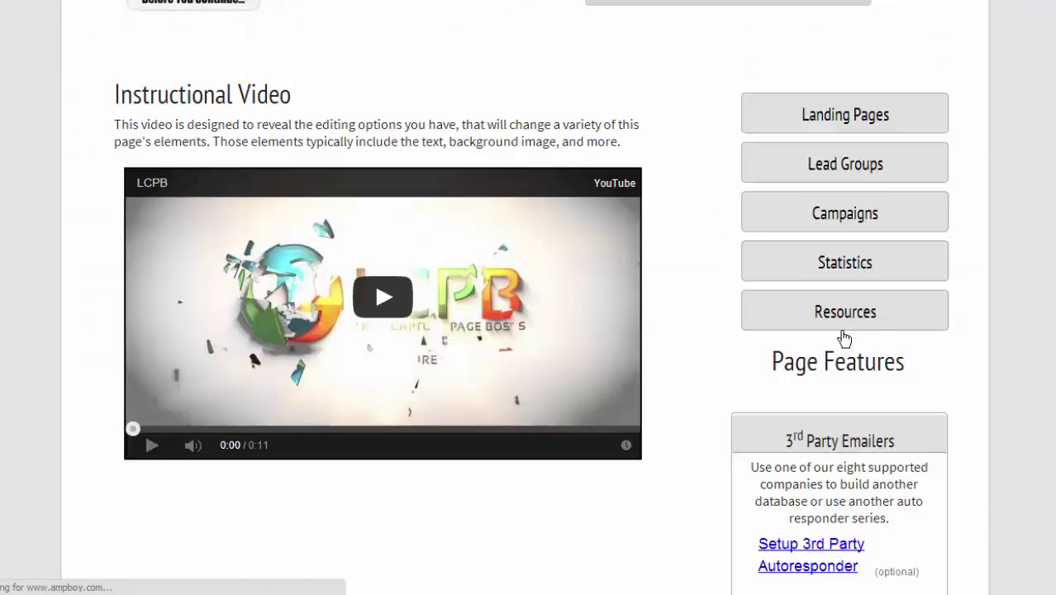
pyautogui.scroll(-6, 843, 337)
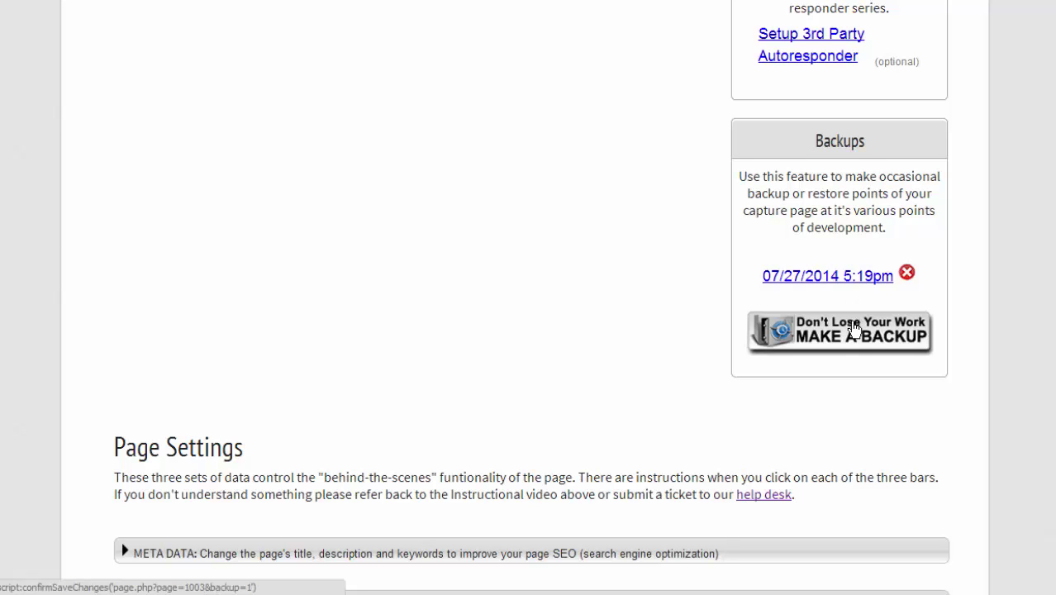
pyautogui.click(852, 336)
pyautogui.scroll(-12, 859, 333)
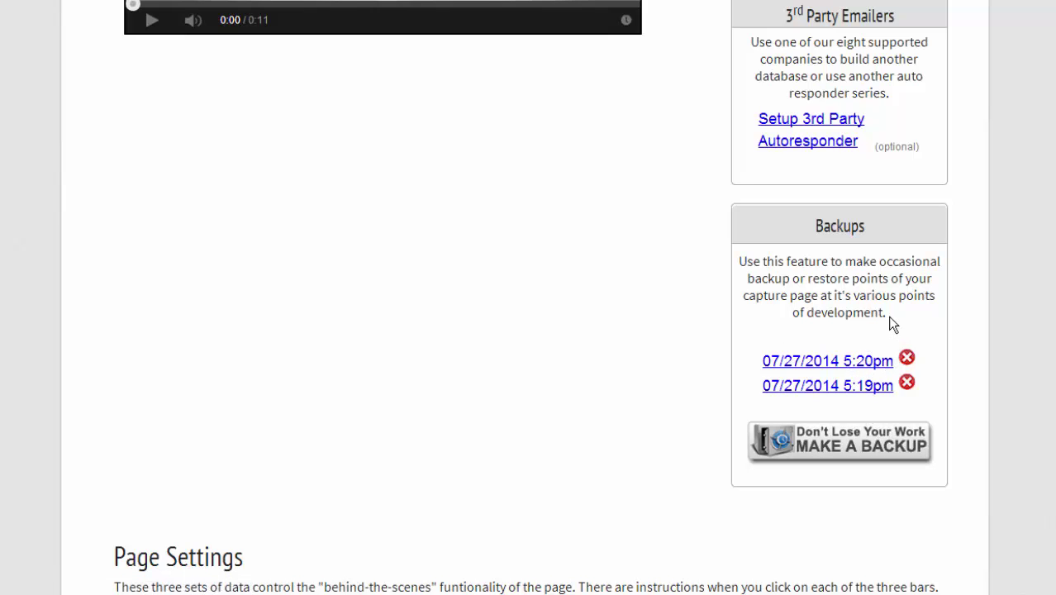
pyautogui.scroll(-3, 615, 261)
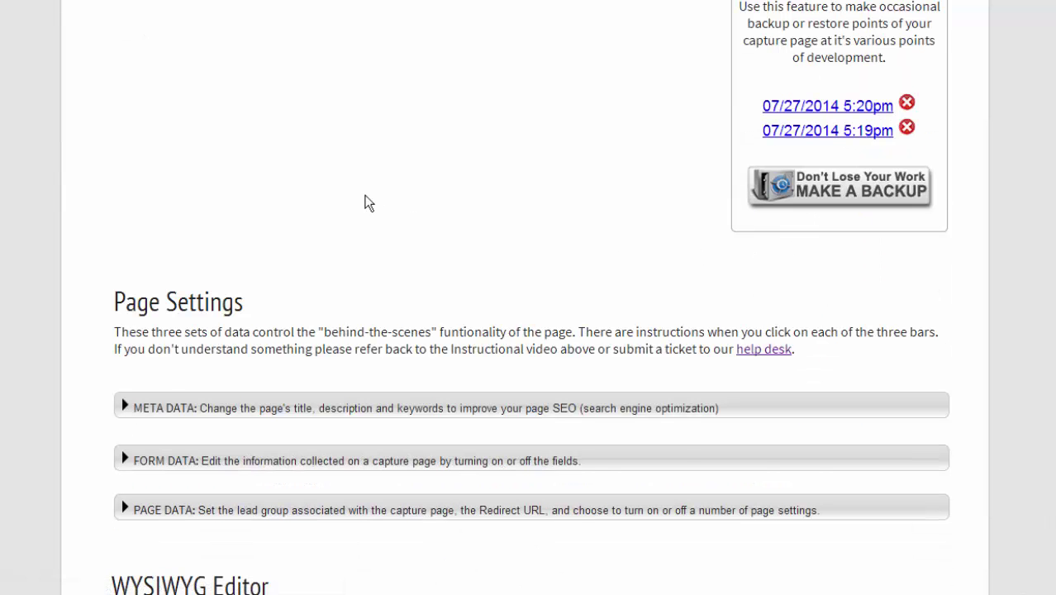
pyautogui.scroll(-2, 369, 203)
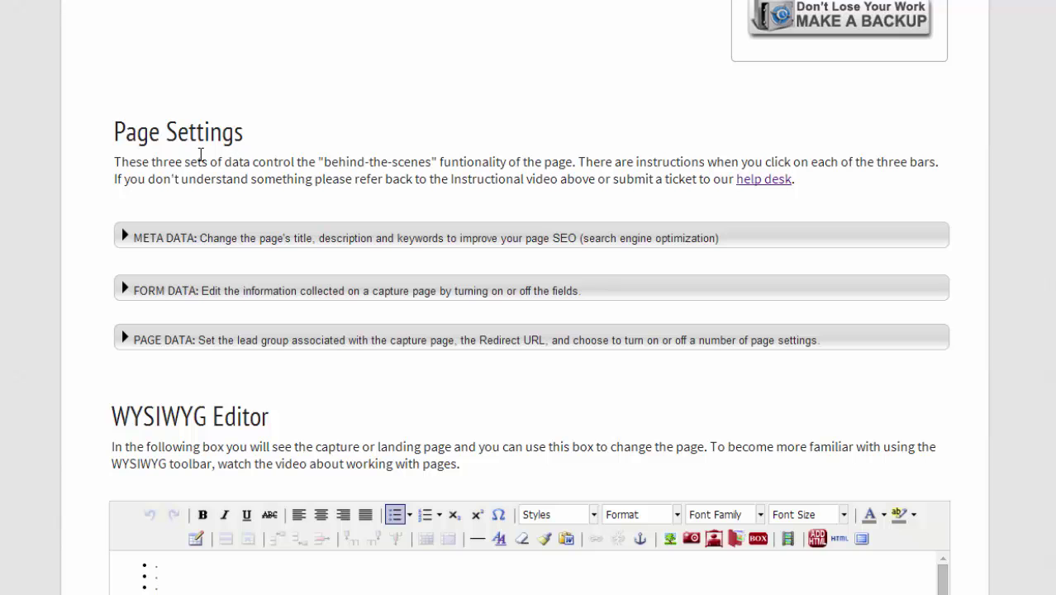
pyautogui.scroll(-1, 200, 154)
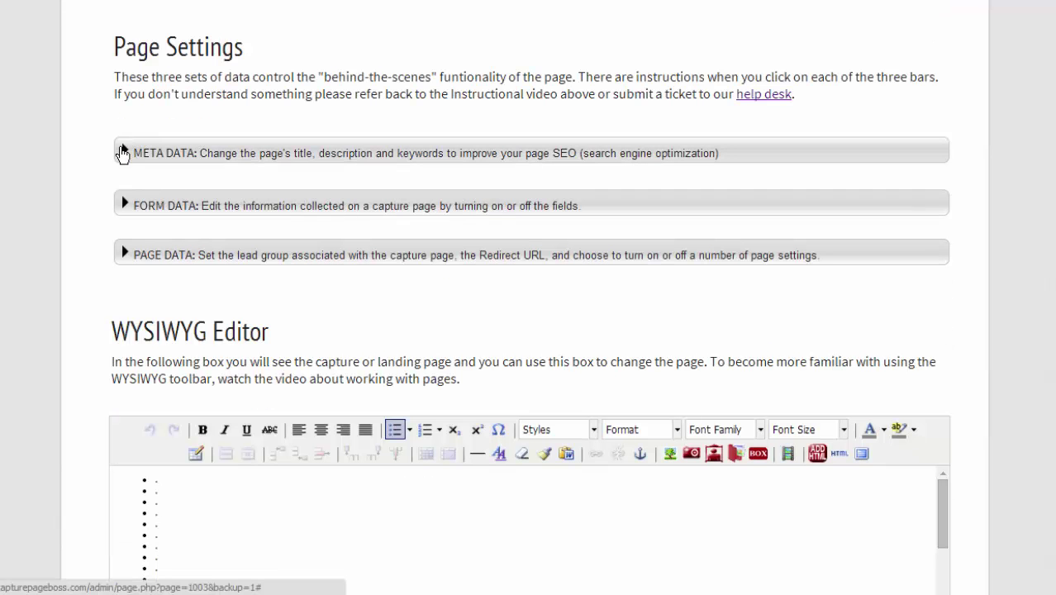
pyautogui.click(123, 154)
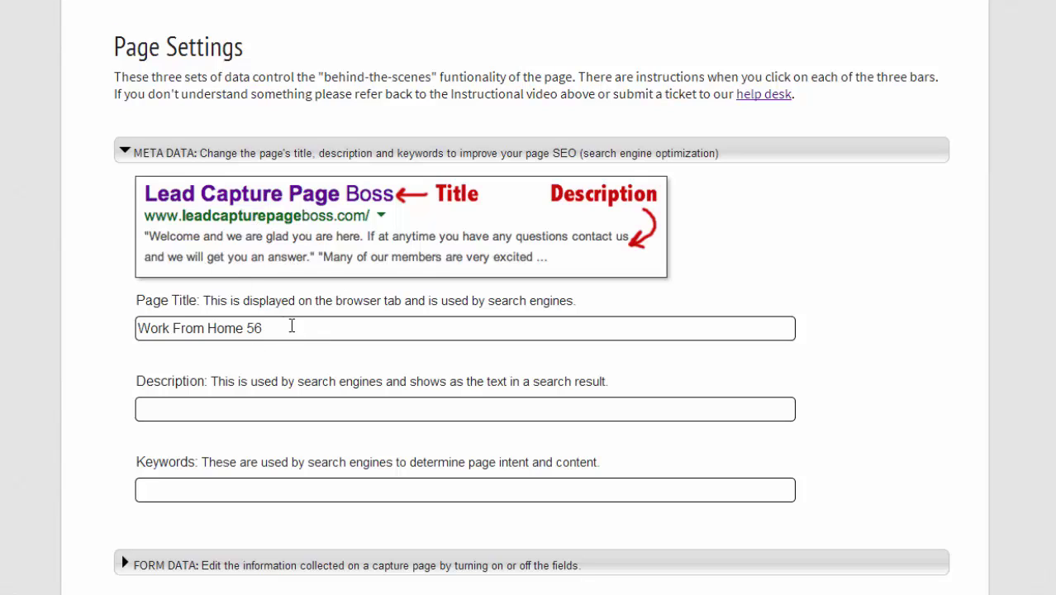
pyautogui.moveTo(272, 324); pyautogui.dragTo(79, 316)
pyautogui.click(216, 414)
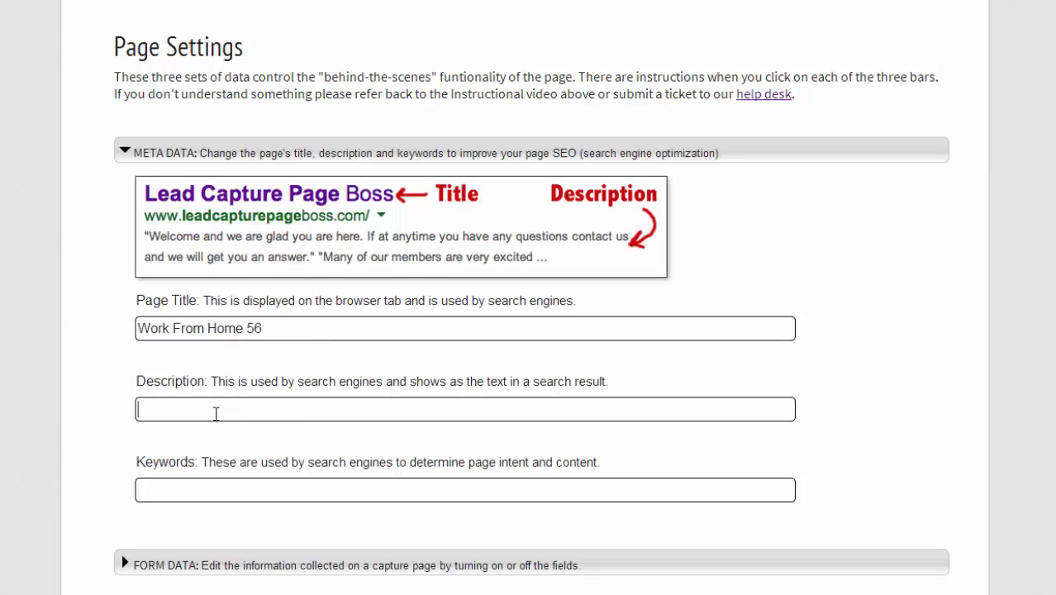
pyautogui.click(220, 486)
# Collapse the Meta Data section and expand the Form Data field settings.
pyautogui.click(122, 153)
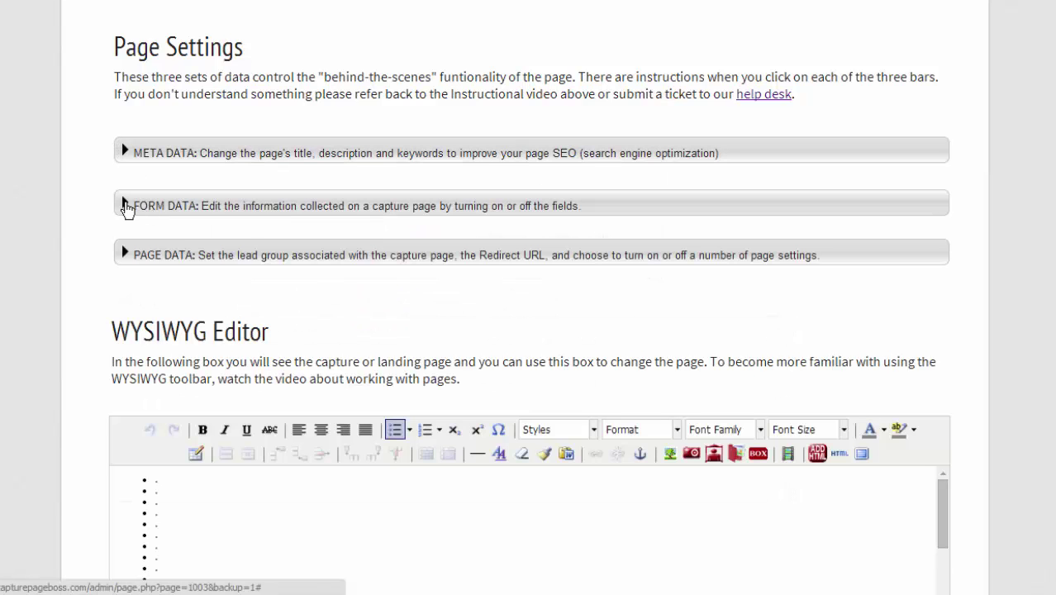
pyautogui.click(125, 206)
pyautogui.scroll(-3, 105, 229)
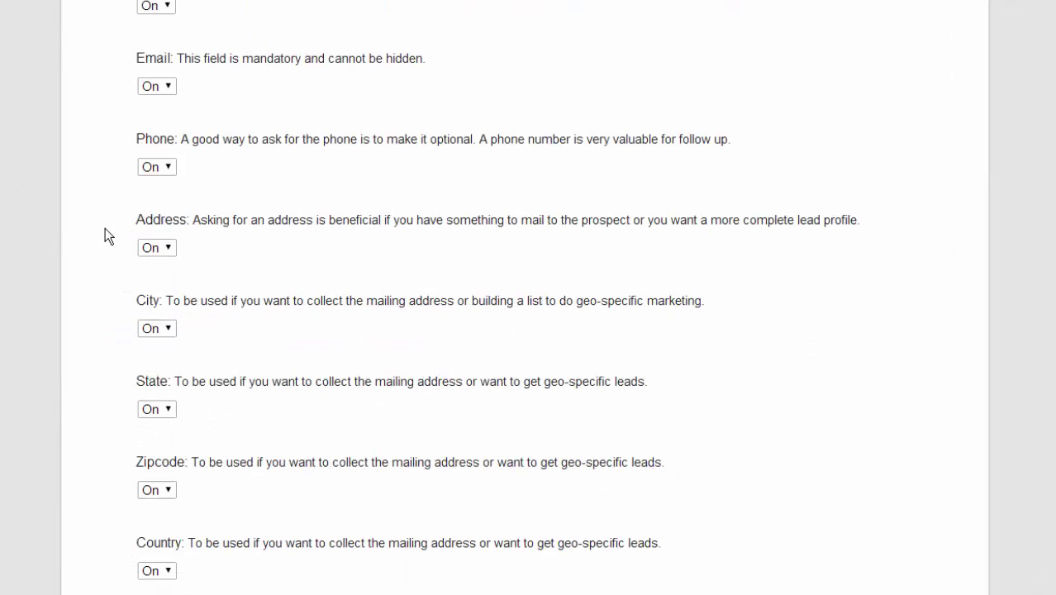
pyautogui.scroll(1, 105, 228)
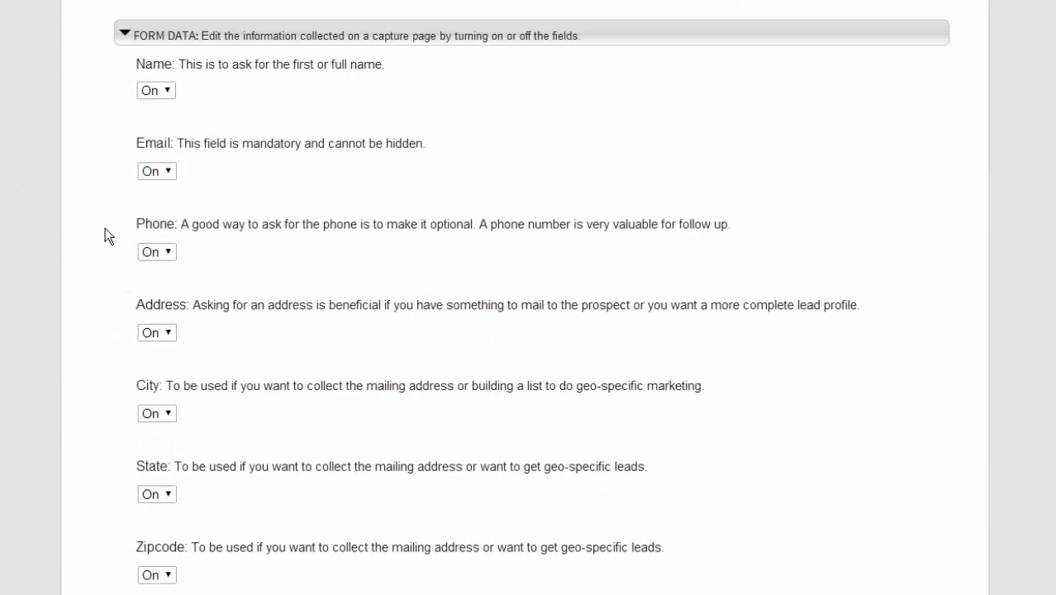
# Switch the Phone and Name form fields to Off.
pyautogui.click(168, 252)
pyautogui.click(165, 283)
pyautogui.click(164, 90)
pyautogui.moveTo(138, 60); pyautogui.dragTo(193, 266)
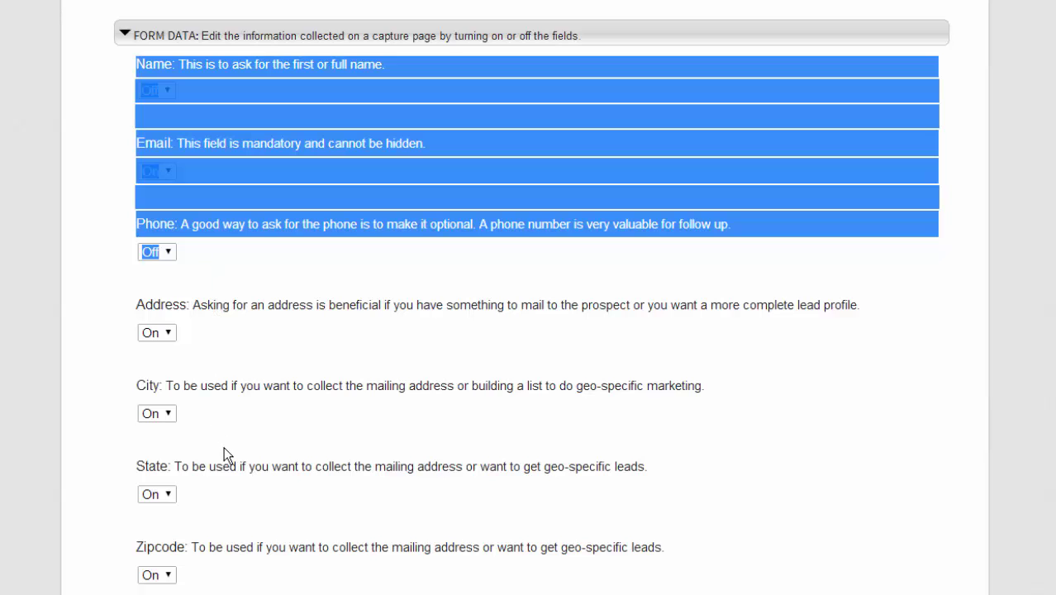
pyautogui.scroll(-1, 229, 451)
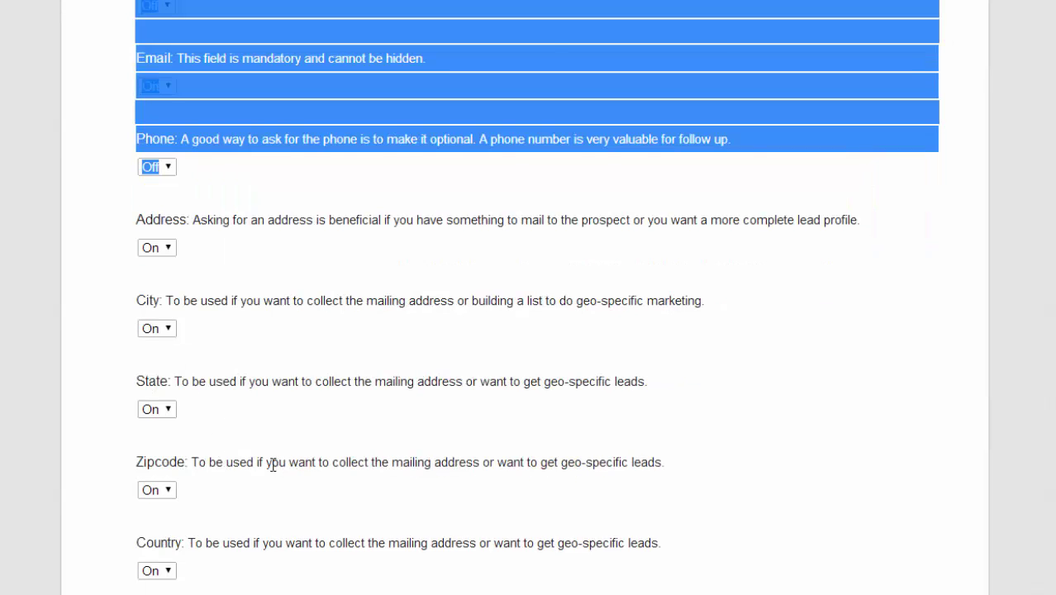
pyautogui.scroll(-4, 274, 467)
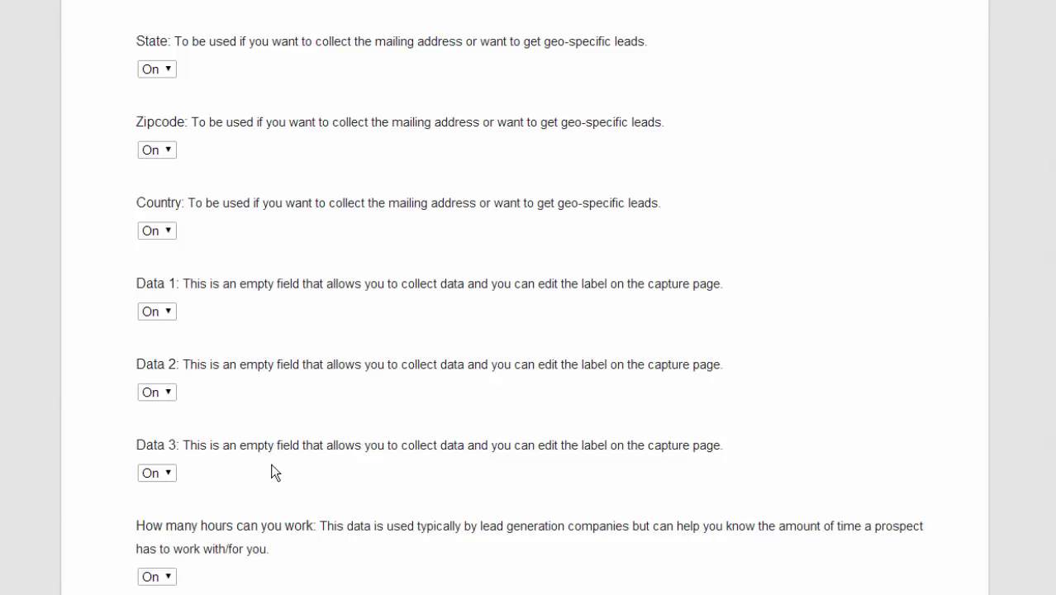
pyautogui.scroll(5, 271, 464)
pyautogui.scroll(3, 273, 466)
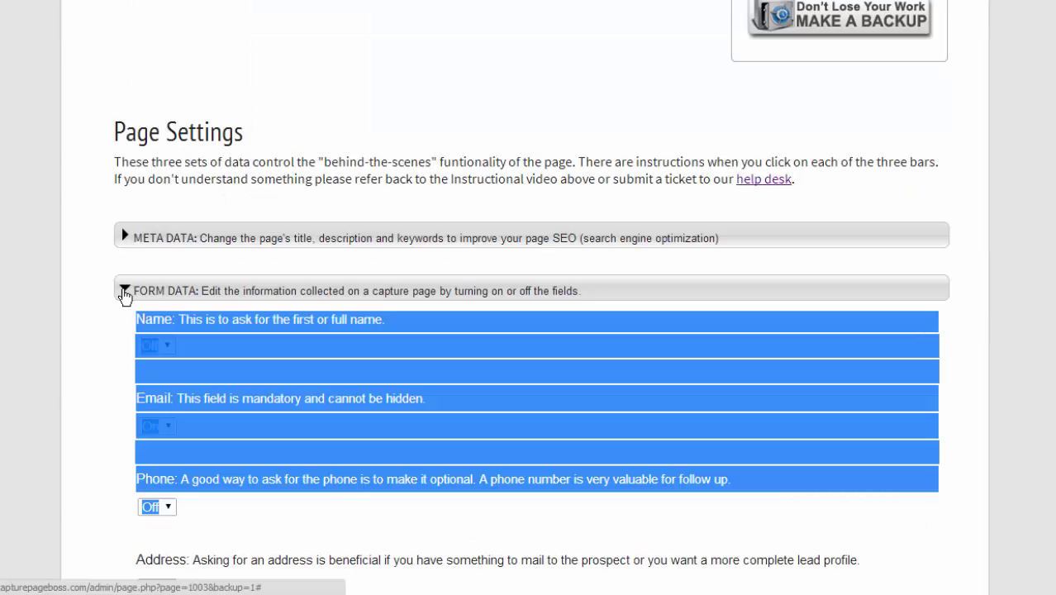
# Collapse Form Data and expand Page Data showing Lead Group 0056, redirect URL and Live Chat Off.
pyautogui.click(124, 292)
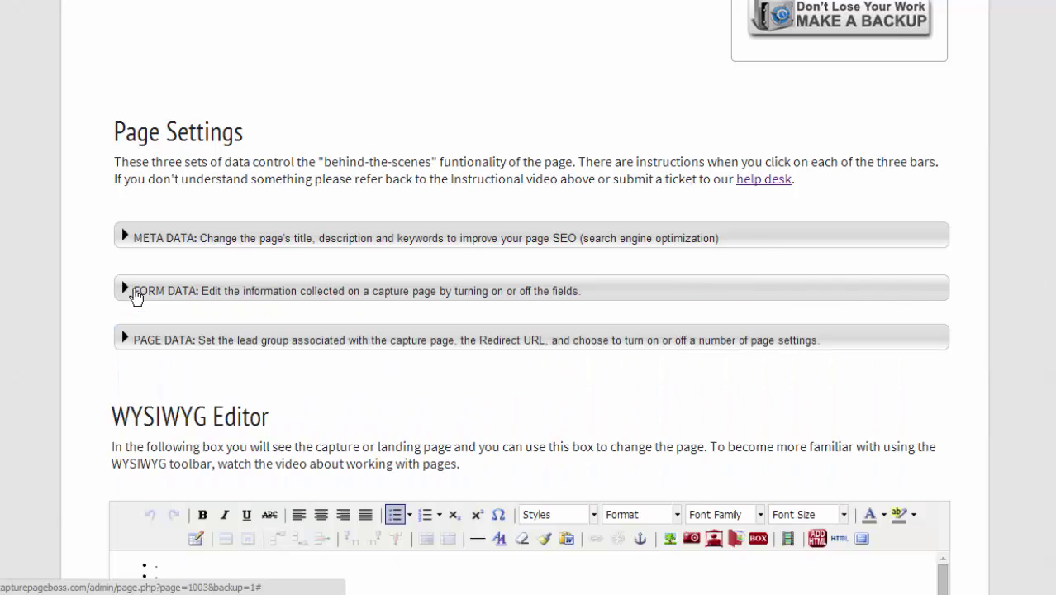
pyautogui.click(126, 340)
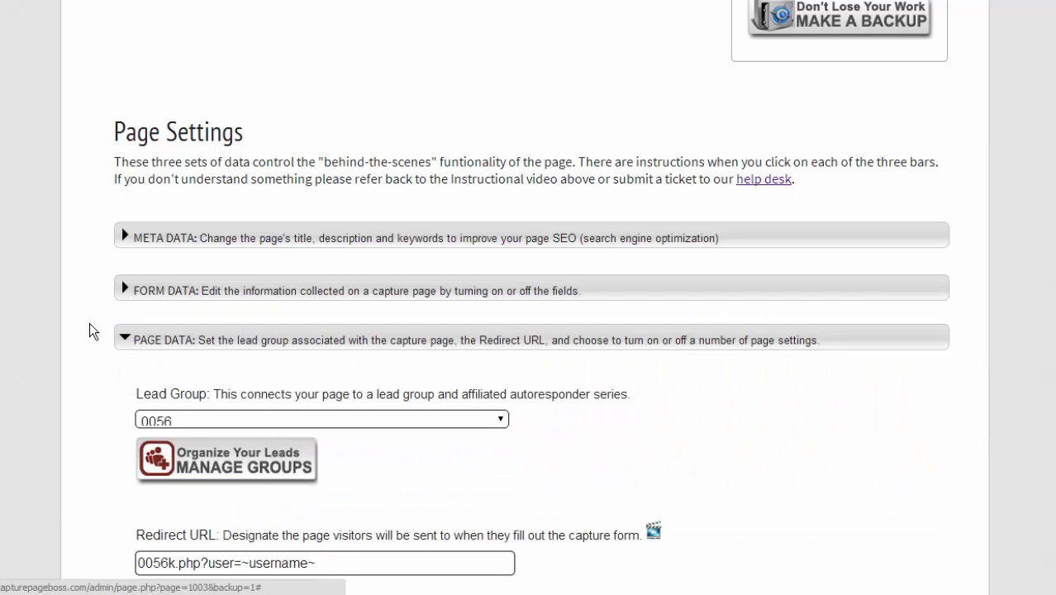
pyautogui.scroll(-2, 88, 322)
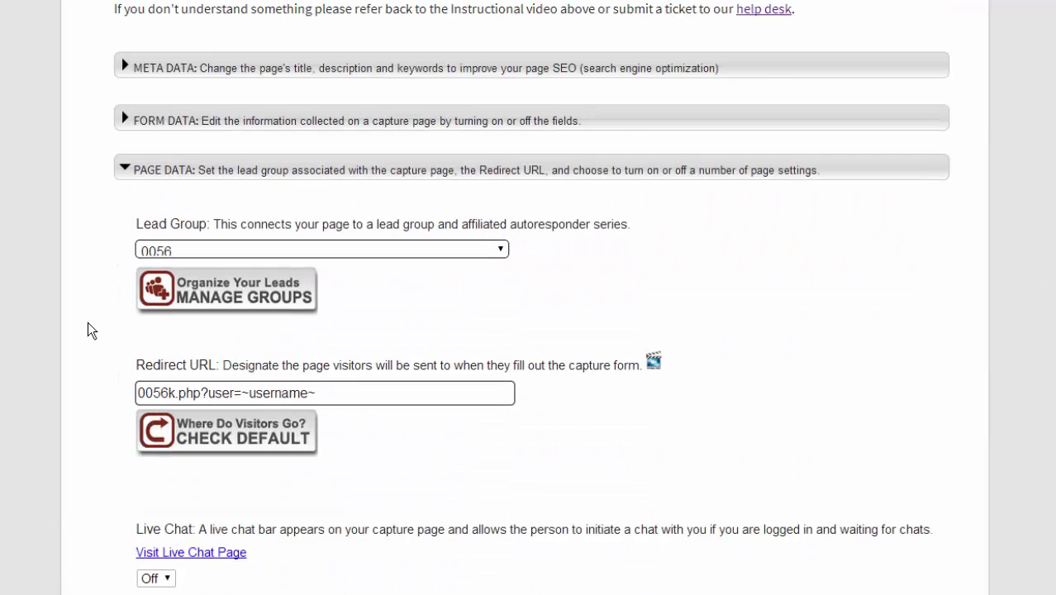
pyautogui.click(166, 251)
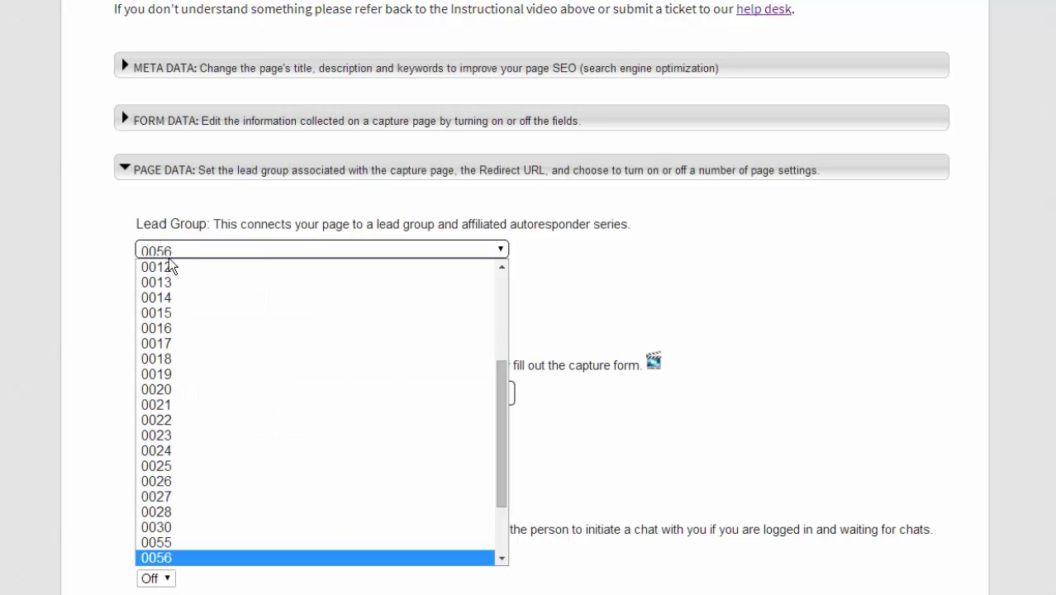
pyautogui.scroll(-2, 172, 269)
pyautogui.scroll(6, 190, 438)
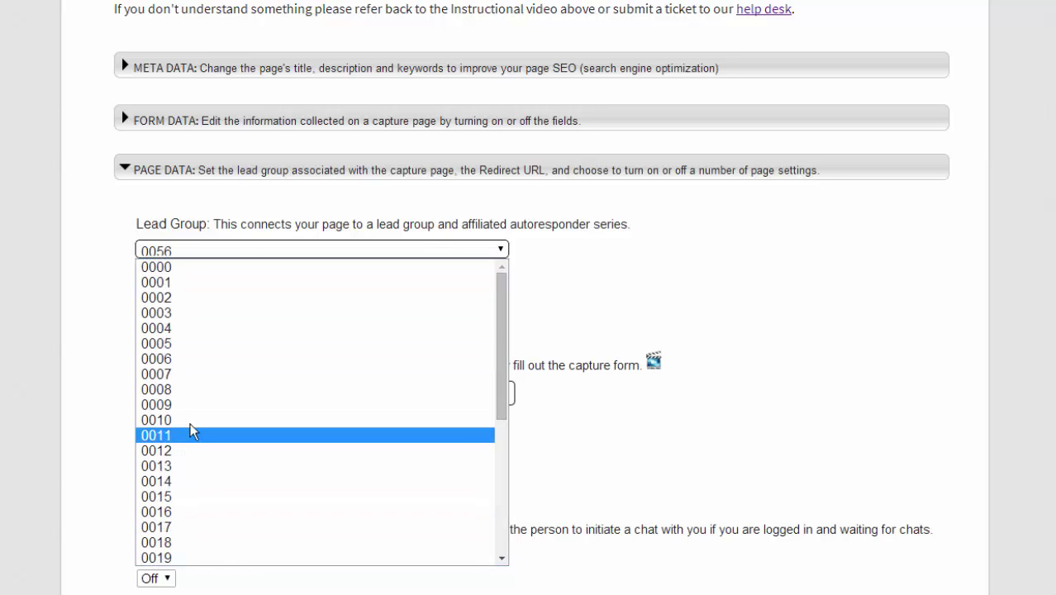
pyautogui.scroll(-4, 178, 484)
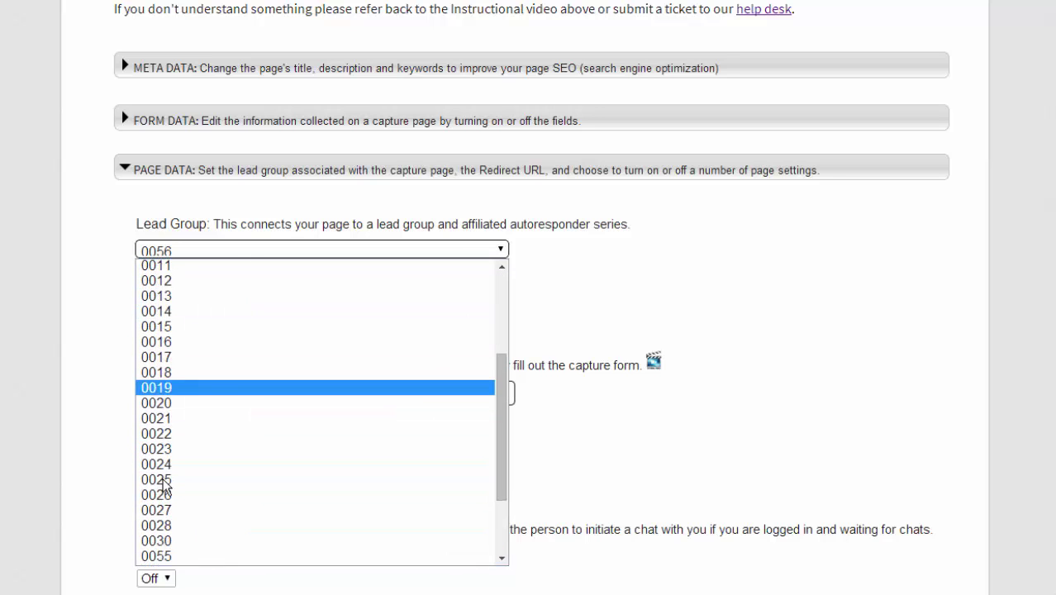
pyautogui.click(74, 386)
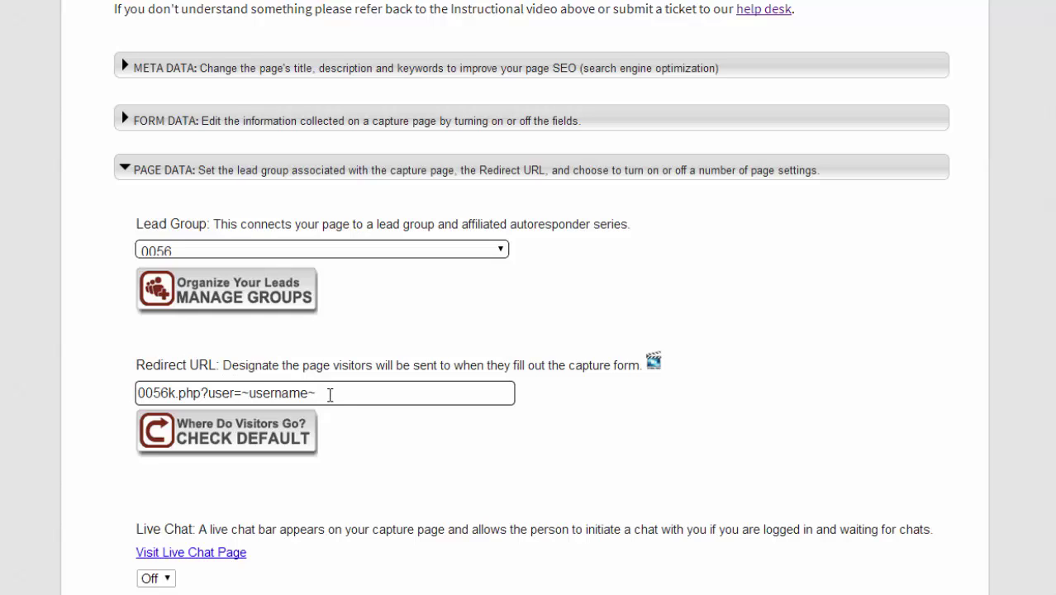
pyautogui.click(332, 392)
pyautogui.scroll(-3, 438, 393)
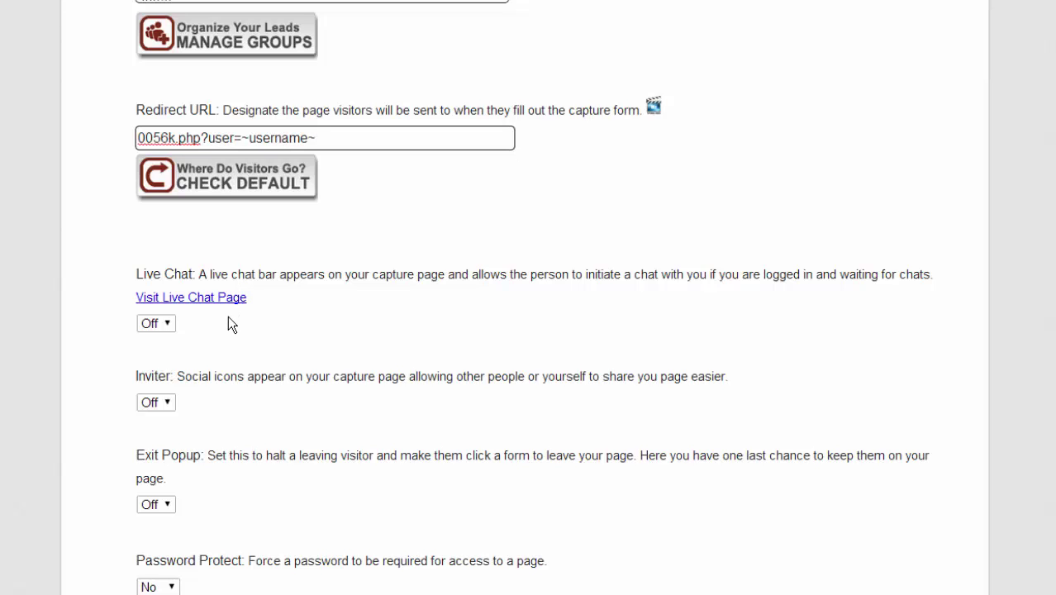
pyautogui.scroll(-1, 217, 413)
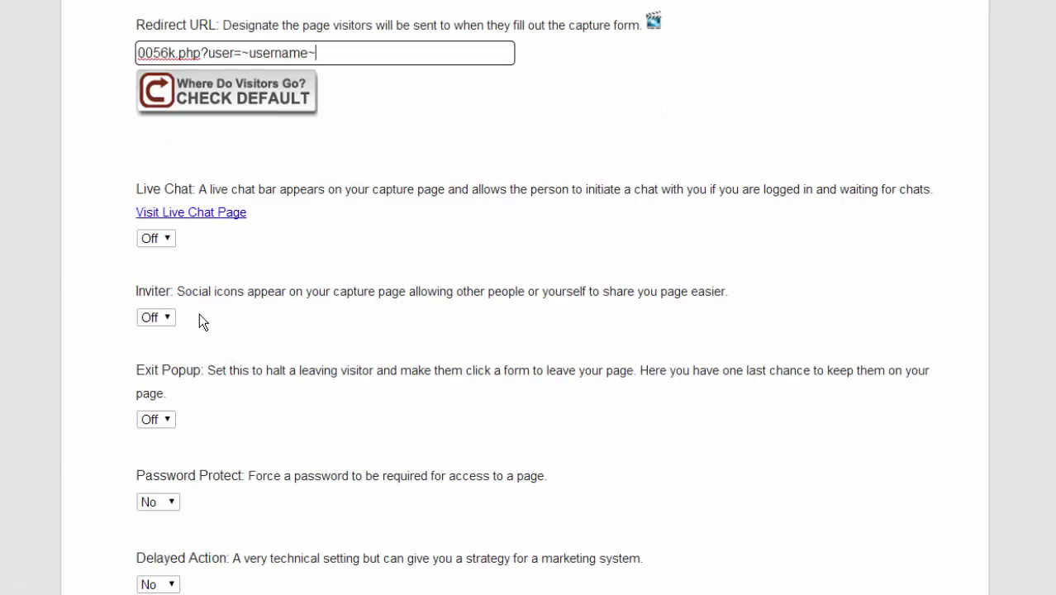
pyautogui.scroll(-1, 199, 315)
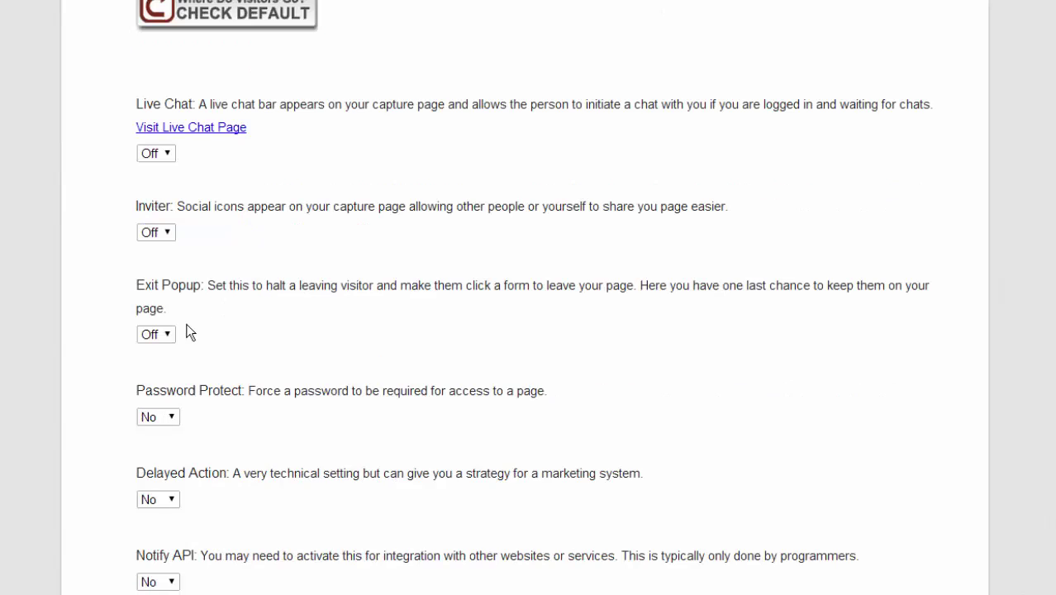
pyautogui.scroll(-1, 190, 332)
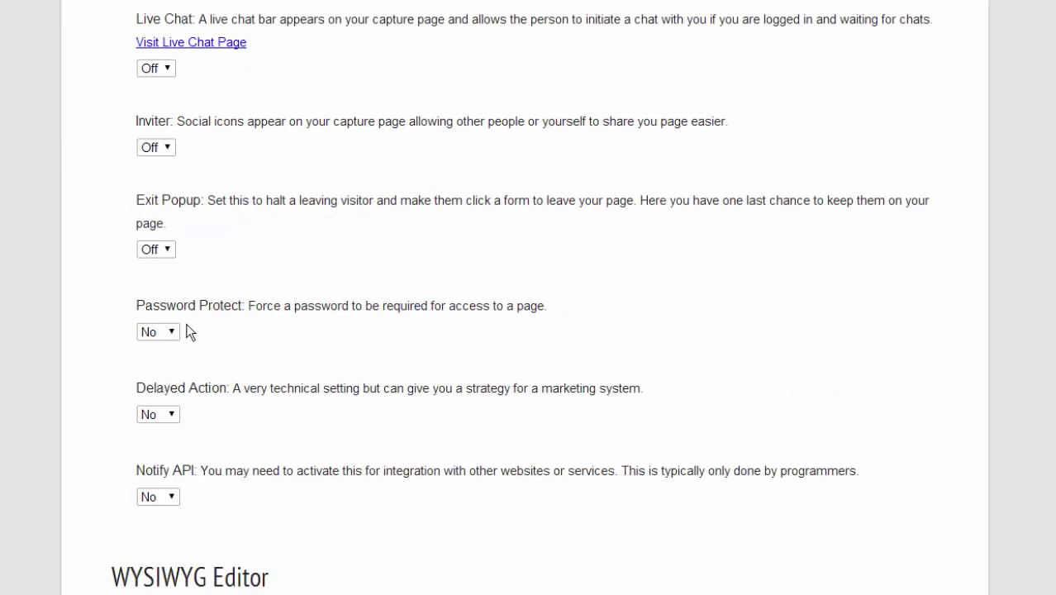
pyautogui.scroll(-1, 190, 333)
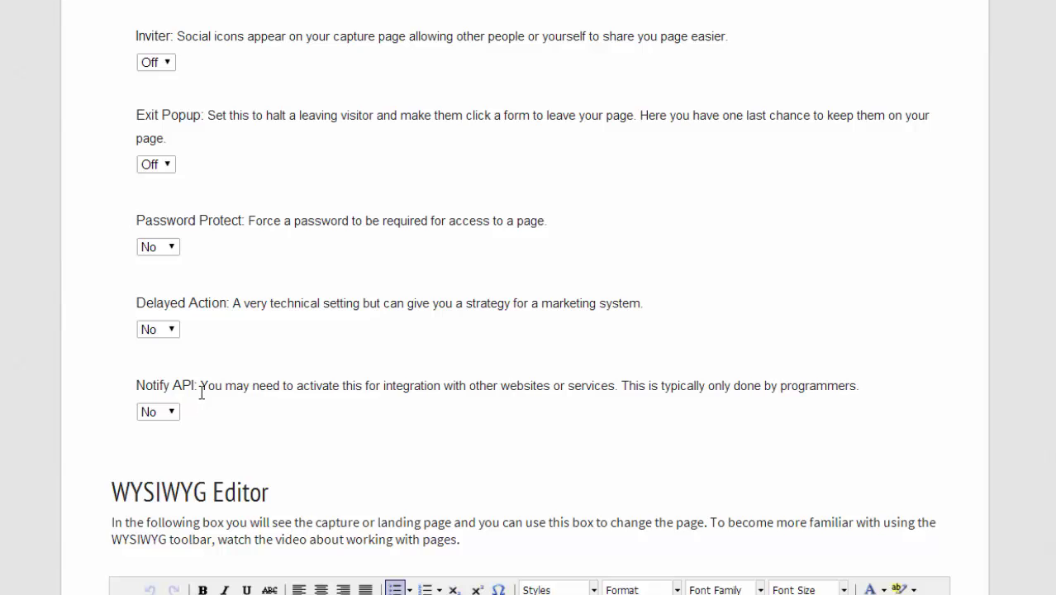
pyautogui.scroll(1, 200, 393)
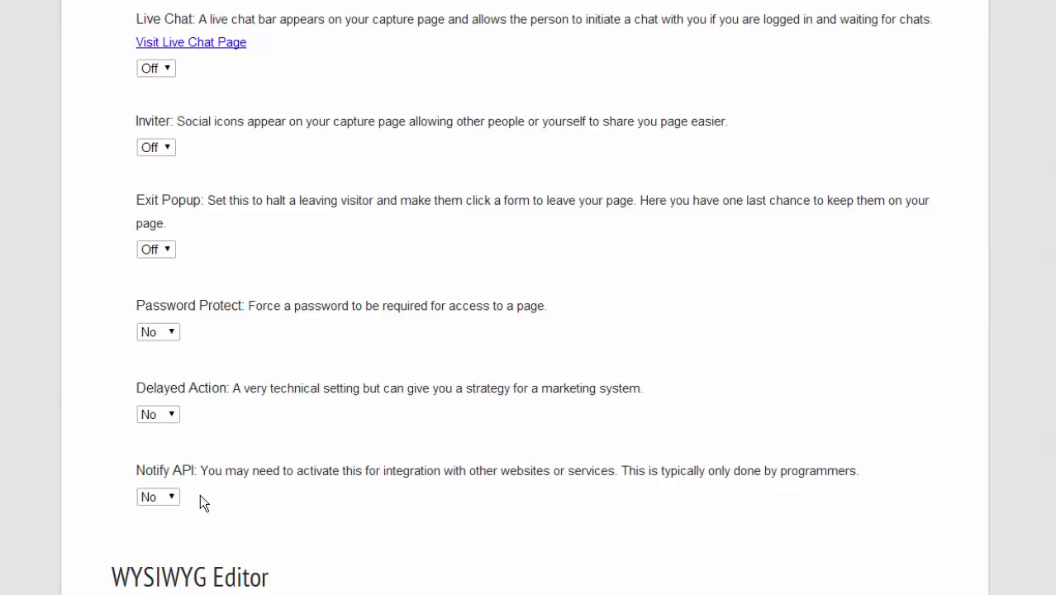
pyautogui.scroll(2, 100, 465)
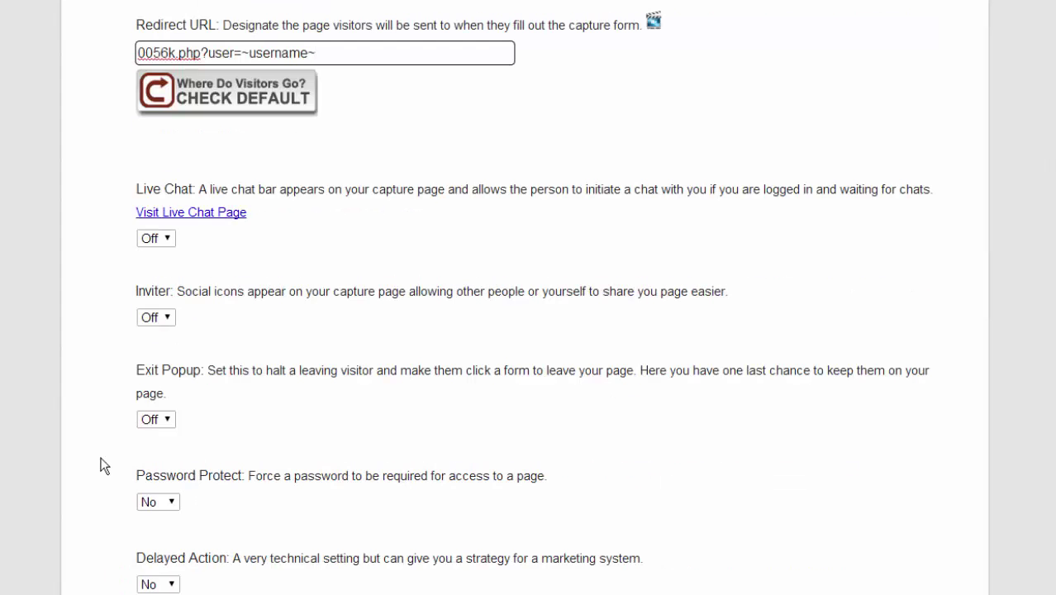
pyautogui.scroll(-1, 100, 465)
pyautogui.scroll(-2, 100, 465)
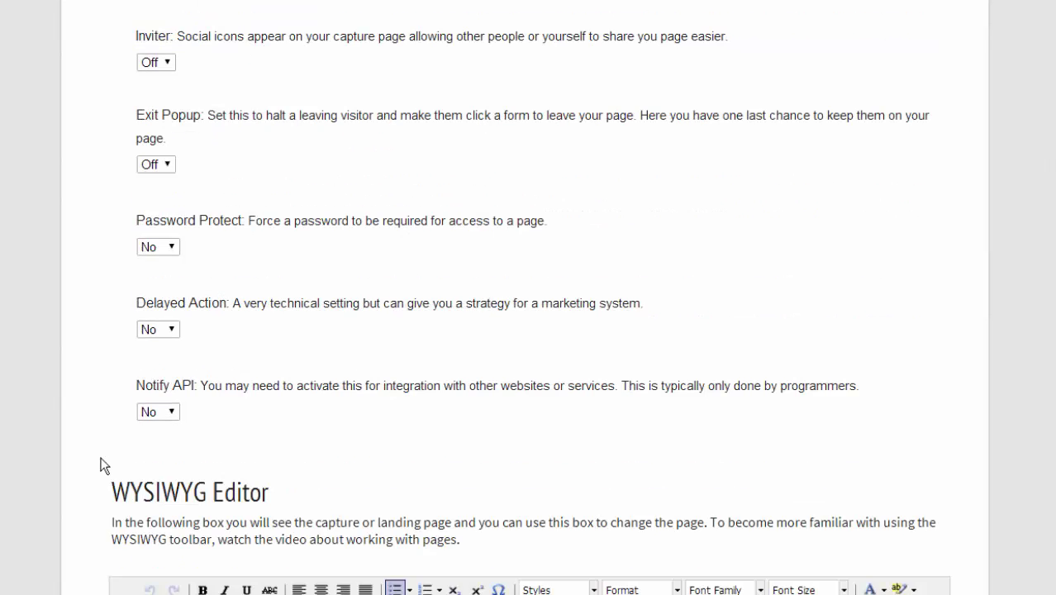
# Collapse Page Data and check the Sub headline 1 text in the WYSIWYG editor.
pyautogui.scroll(8, 100, 465)
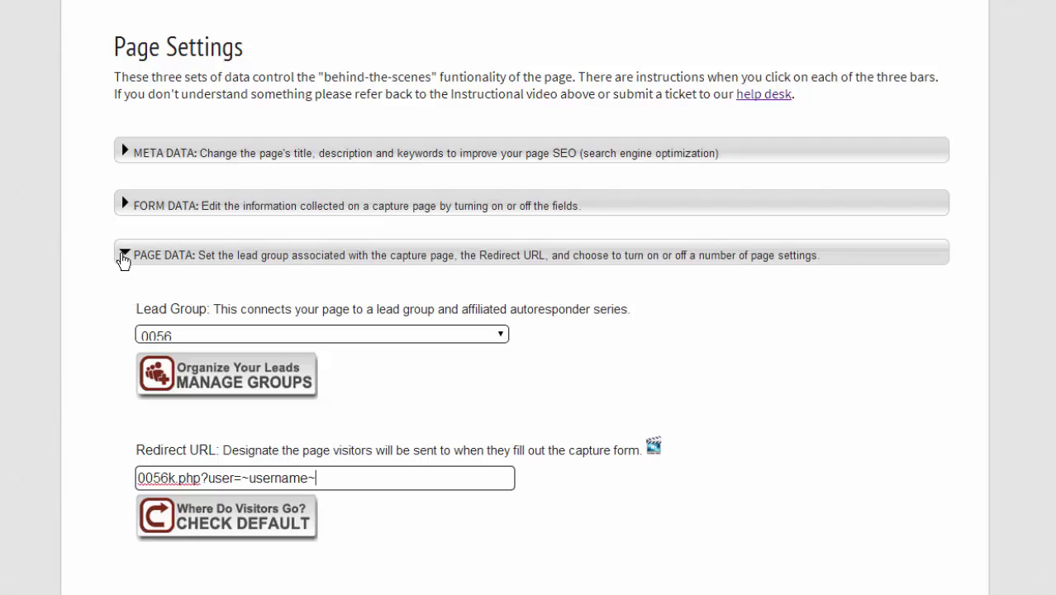
pyautogui.click(122, 256)
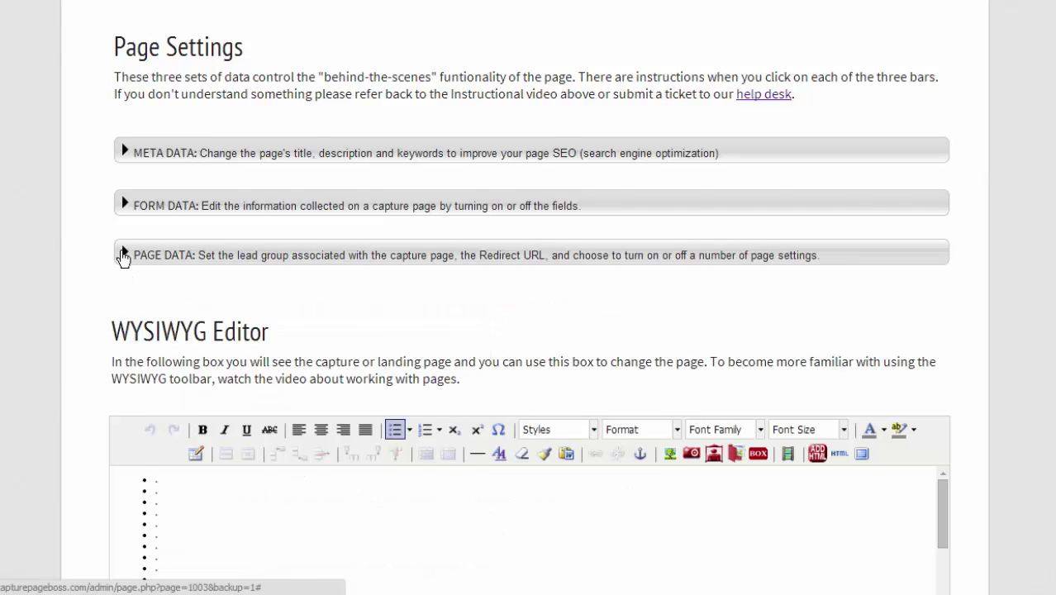
pyautogui.scroll(-3, 83, 266)
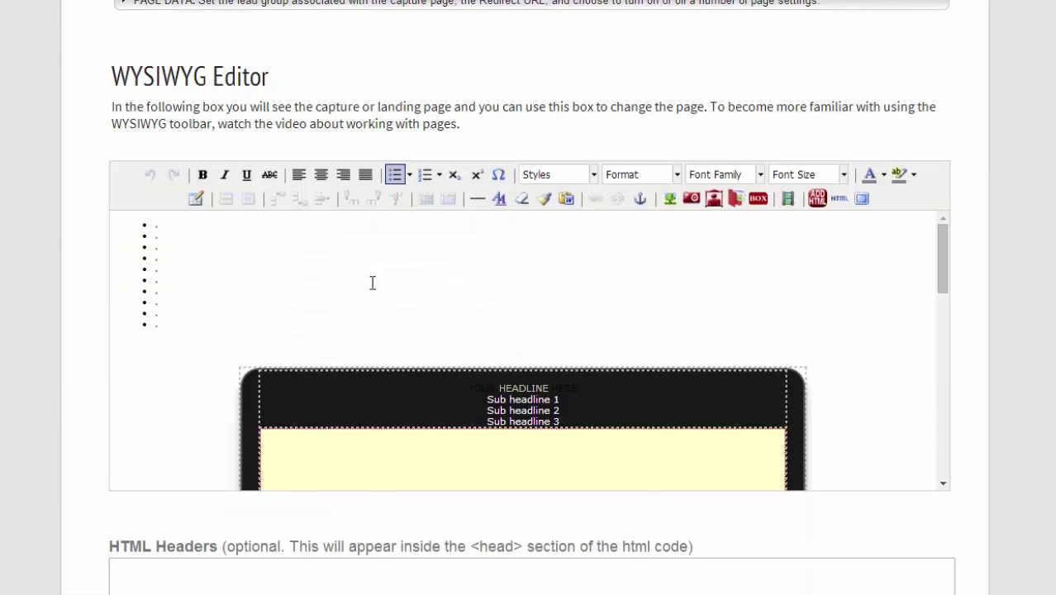
pyautogui.scroll(-1, 517, 391)
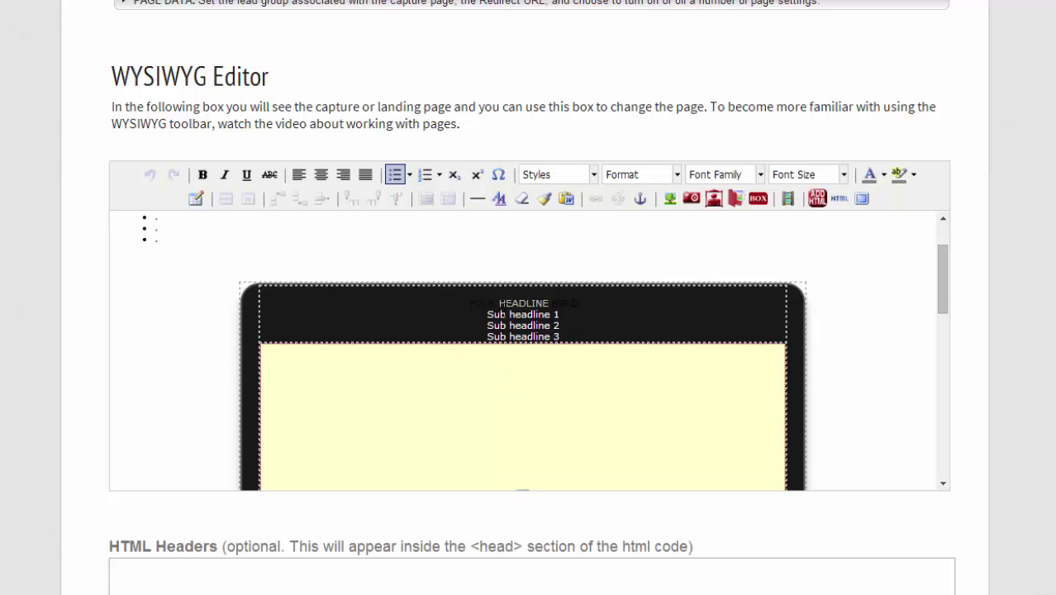
pyautogui.moveTo(478, 304); pyautogui.dragTo(579, 304)
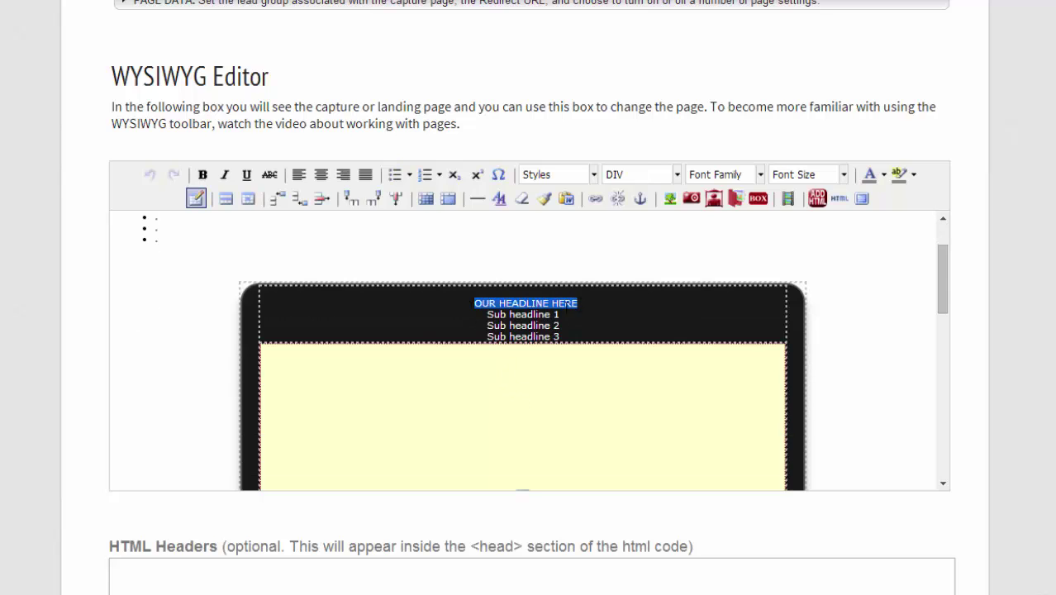
pyautogui.scroll(-1, 515, 315)
pyautogui.click(510, 230)
pyautogui.scroll(7, 85, 424)
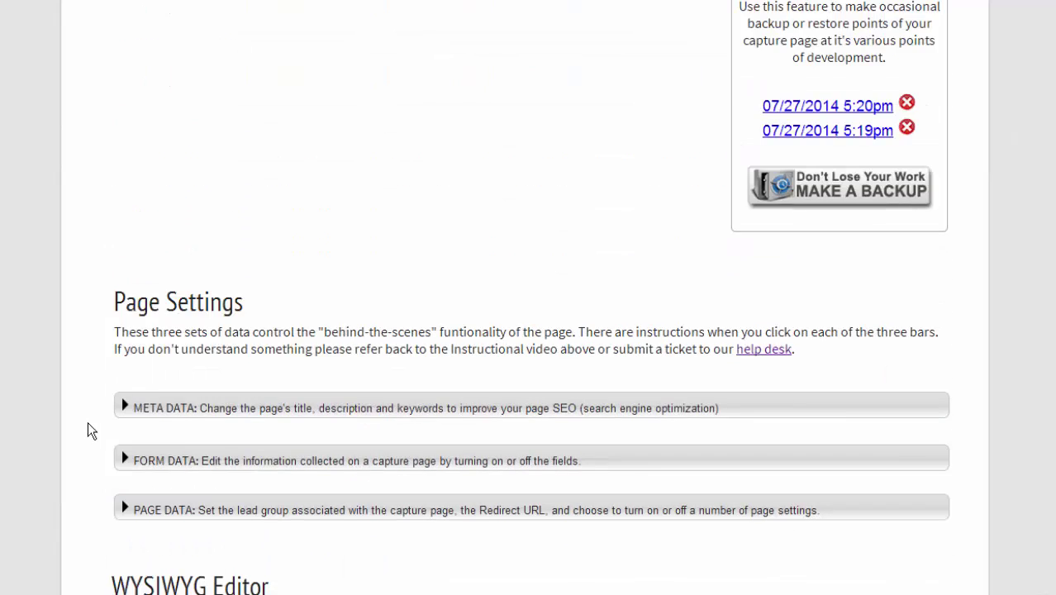
pyautogui.scroll(13, 95, 425)
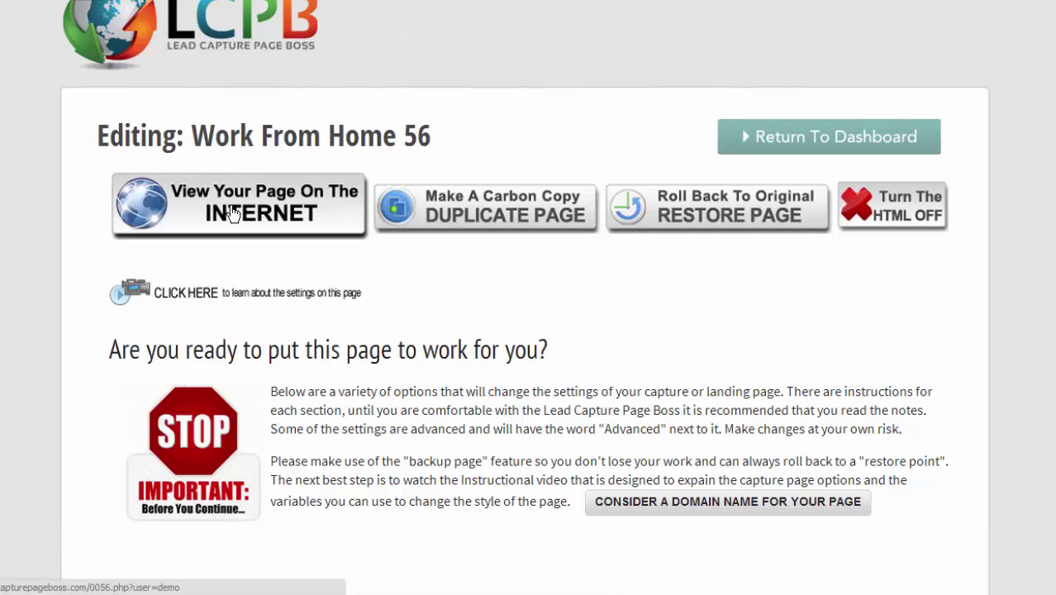
# Open the live Work From Home 56 page in a new tab and review its headlines and call-to-action lines.
pyautogui.rightClick(233, 214)
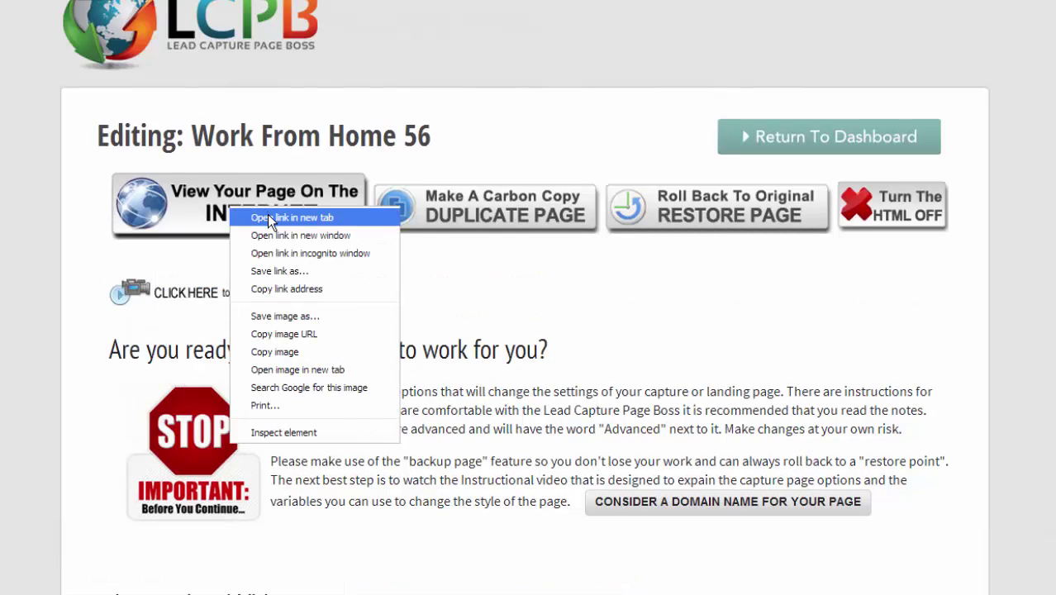
pyautogui.click(267, 217)
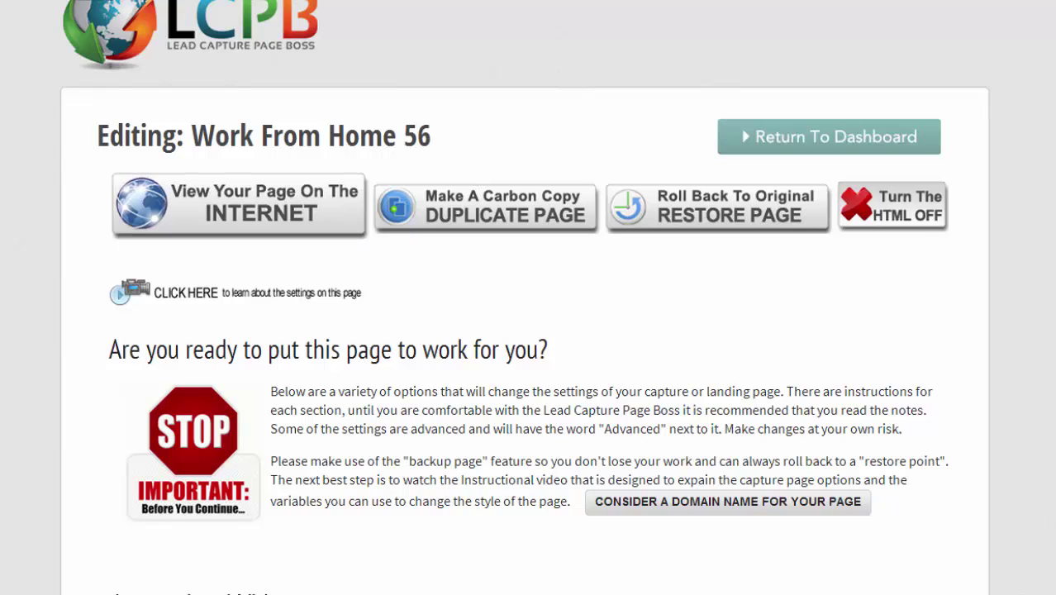
pyautogui.hotkey('ctrl', 'Tab')
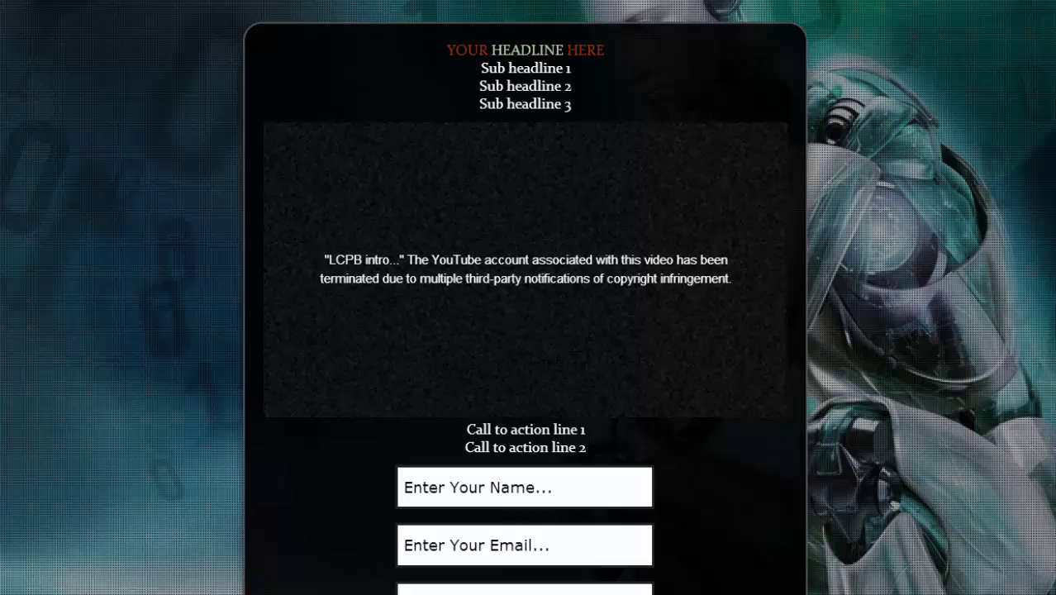
pyautogui.moveTo(455, 49); pyautogui.dragTo(566, 49)
pyautogui.moveTo(508, 68); pyautogui.dragTo(538, 104)
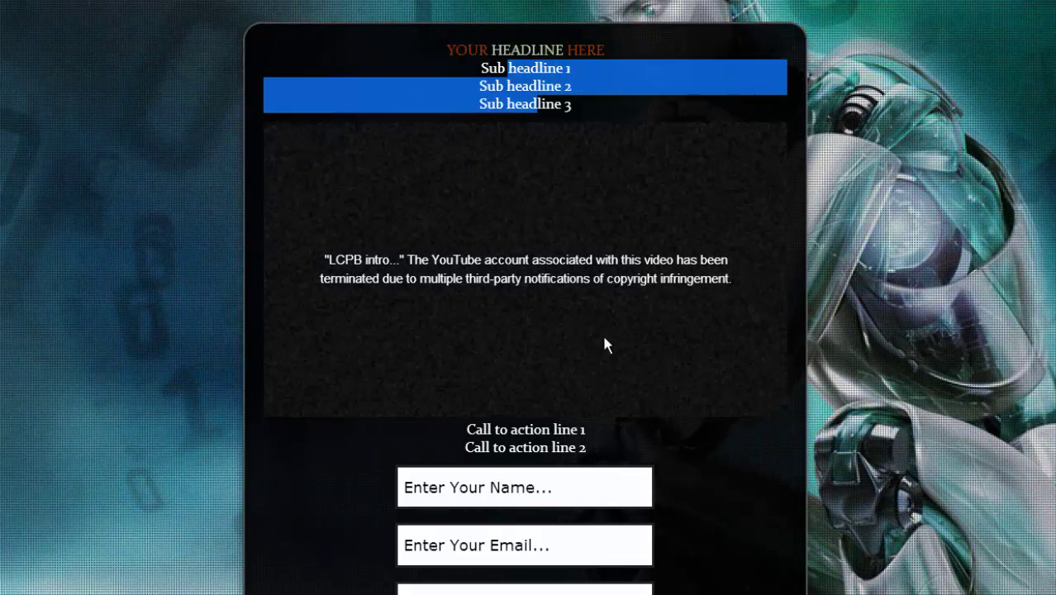
pyautogui.moveTo(462, 435); pyautogui.dragTo(561, 447)
pyautogui.scroll(-3, 649, 427)
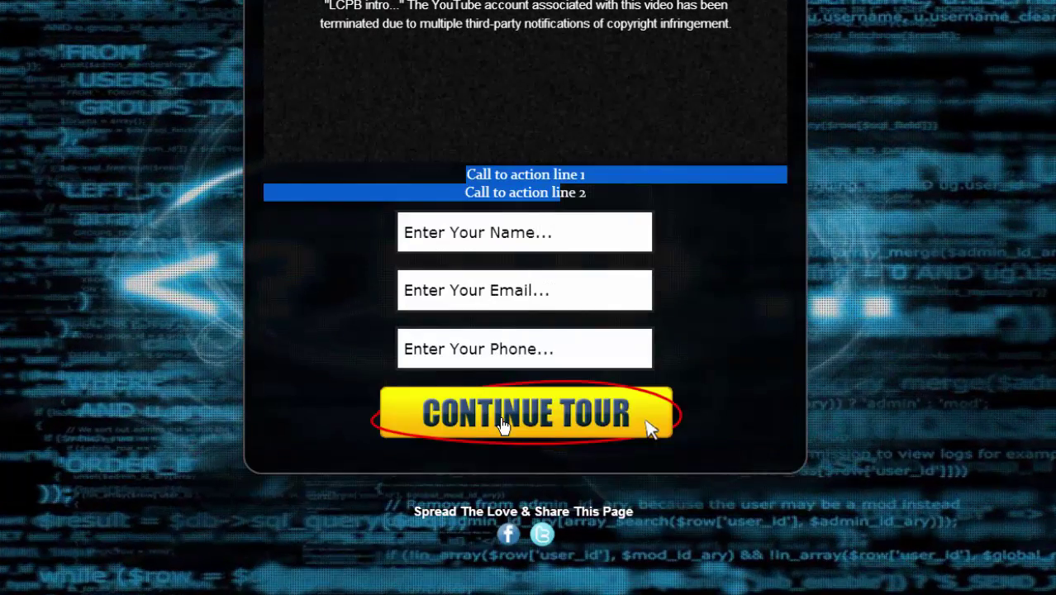
pyautogui.scroll(3, 924, 208)
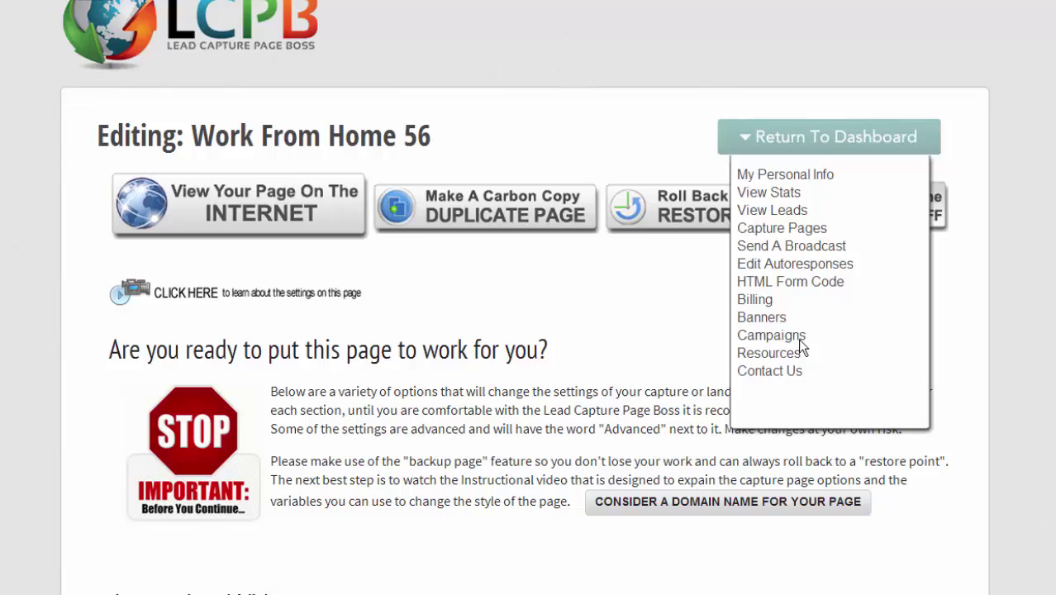
# Scroll below the WYSIWYG editor and expand the Page Variables table.
pyautogui.scroll(-15, 724, 340)
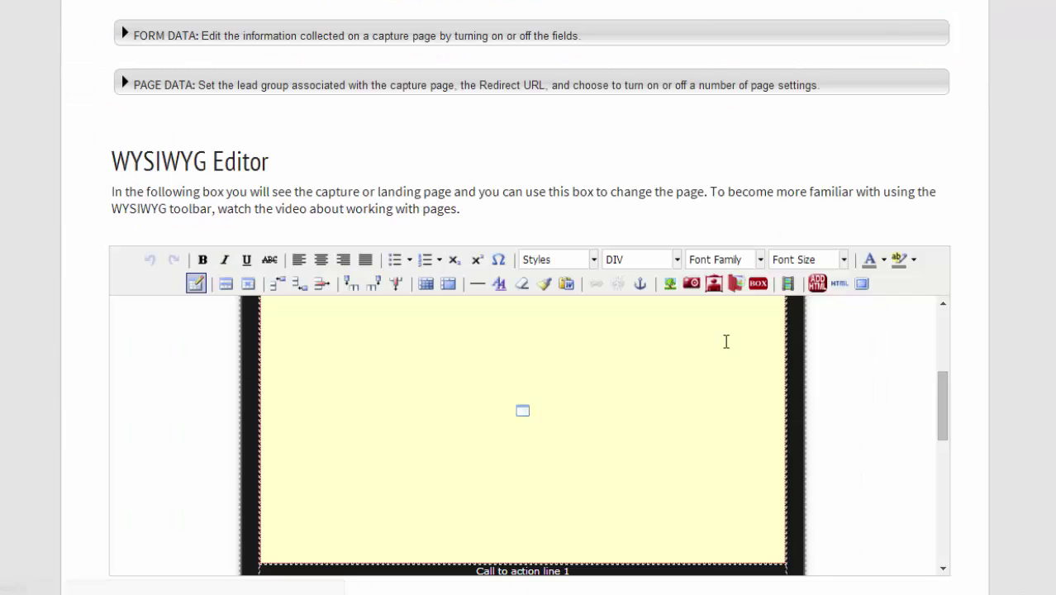
pyautogui.scroll(-4, 727, 347)
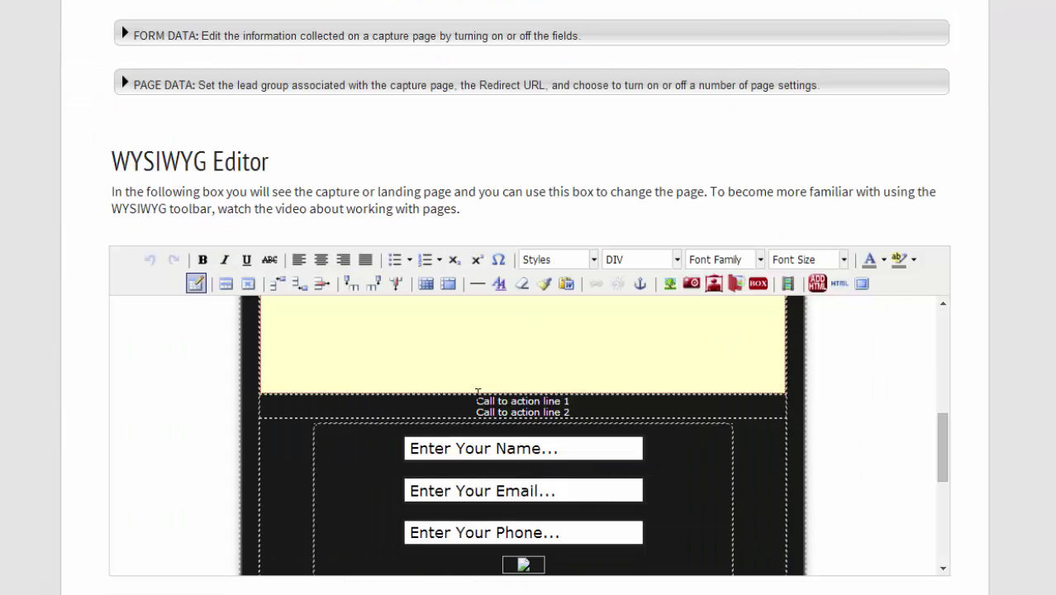
pyautogui.scroll(-6, 545, 423)
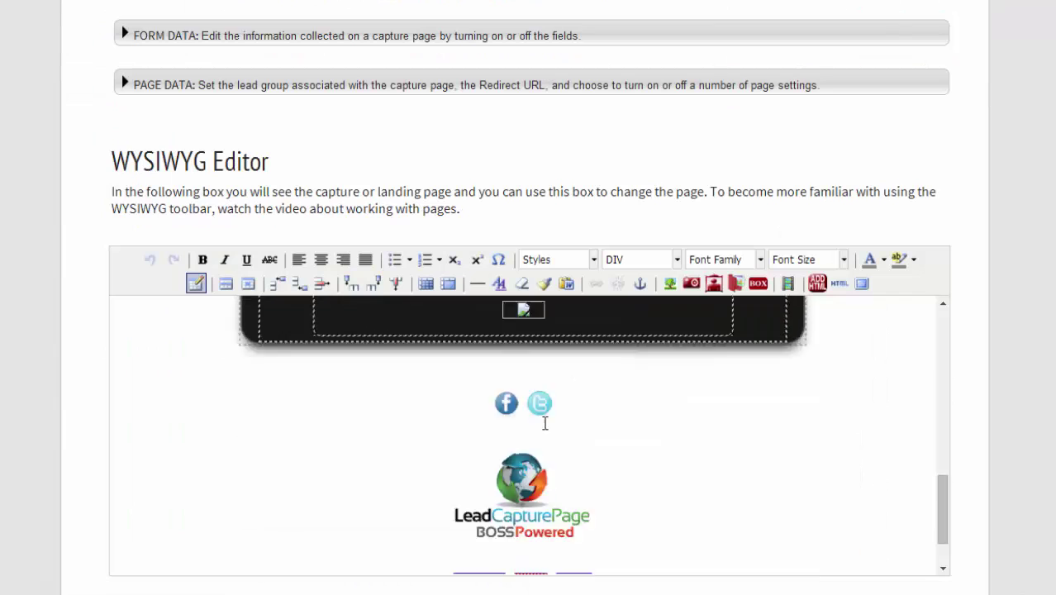
pyautogui.scroll(-10, 545, 423)
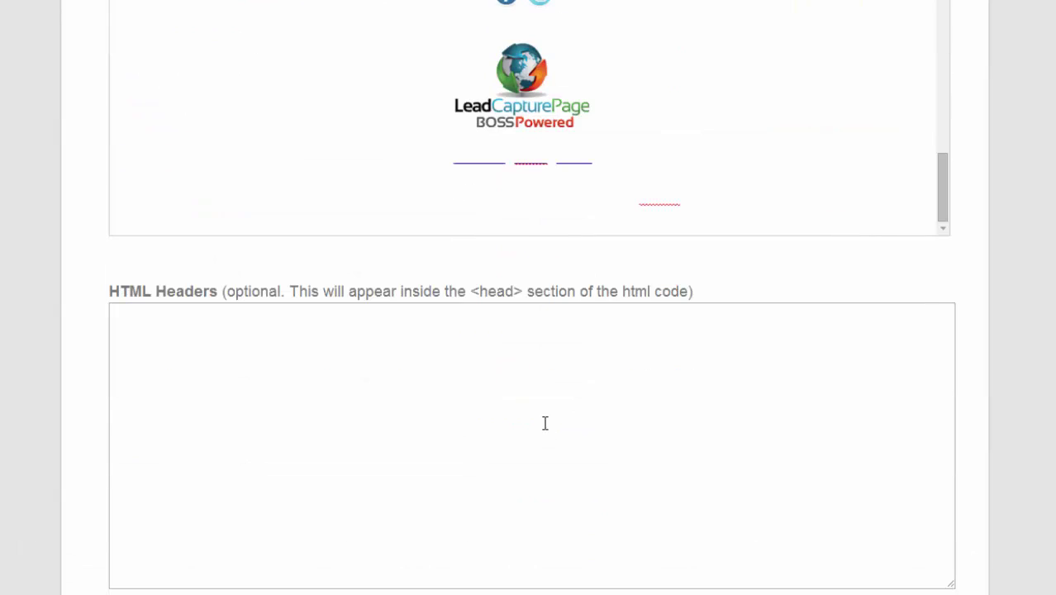
pyautogui.scroll(-4, 545, 423)
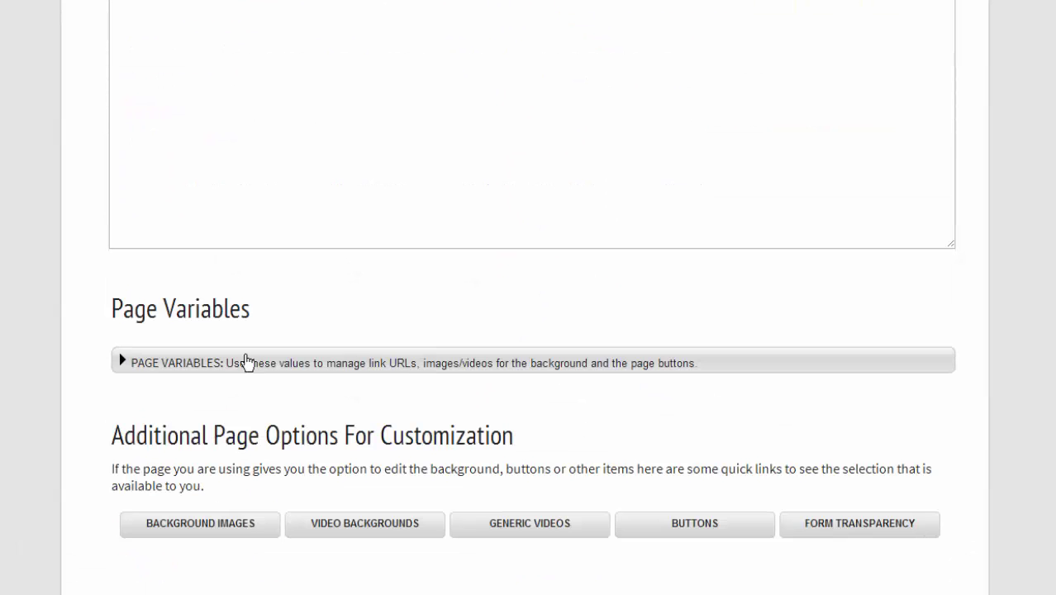
pyautogui.click(121, 361)
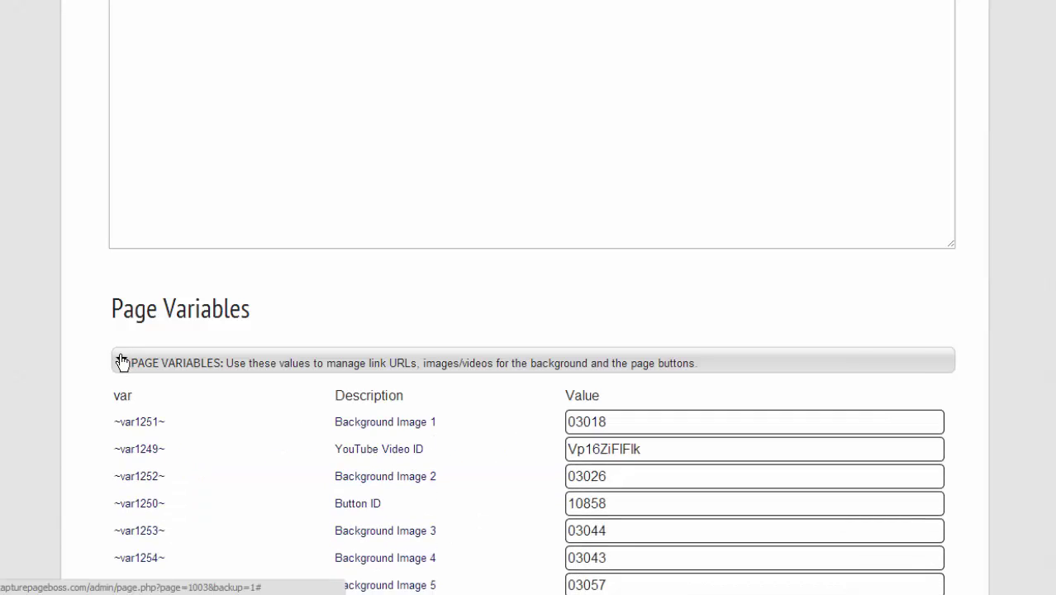
pyautogui.scroll(-2, 121, 362)
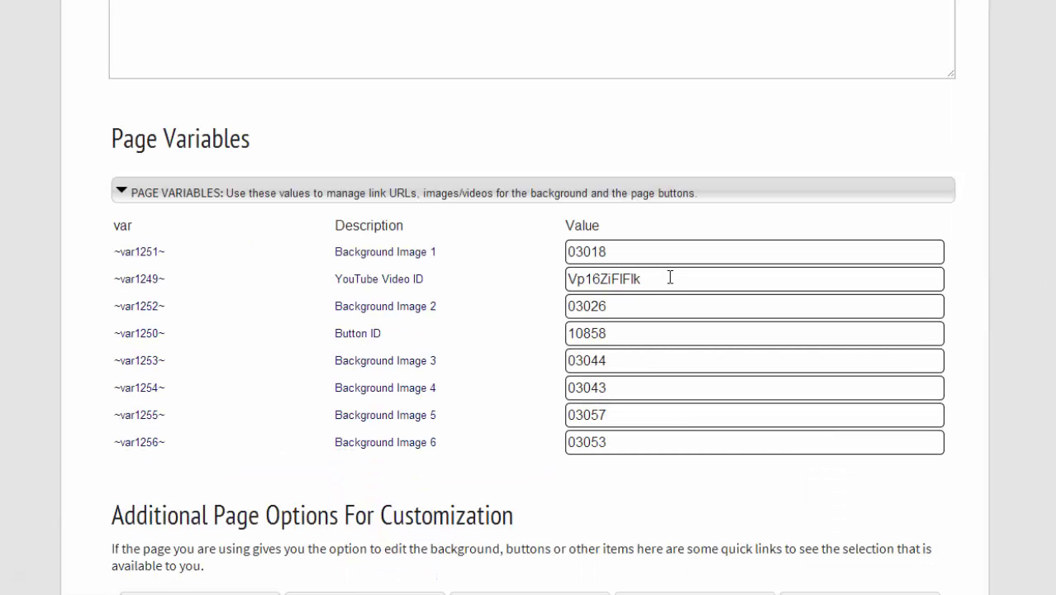
# Inspect the YouTube Video ID, Background Image 1 value 03018 and Button ID 10858.
pyautogui.moveTo(666, 279); pyautogui.dragTo(561, 279)
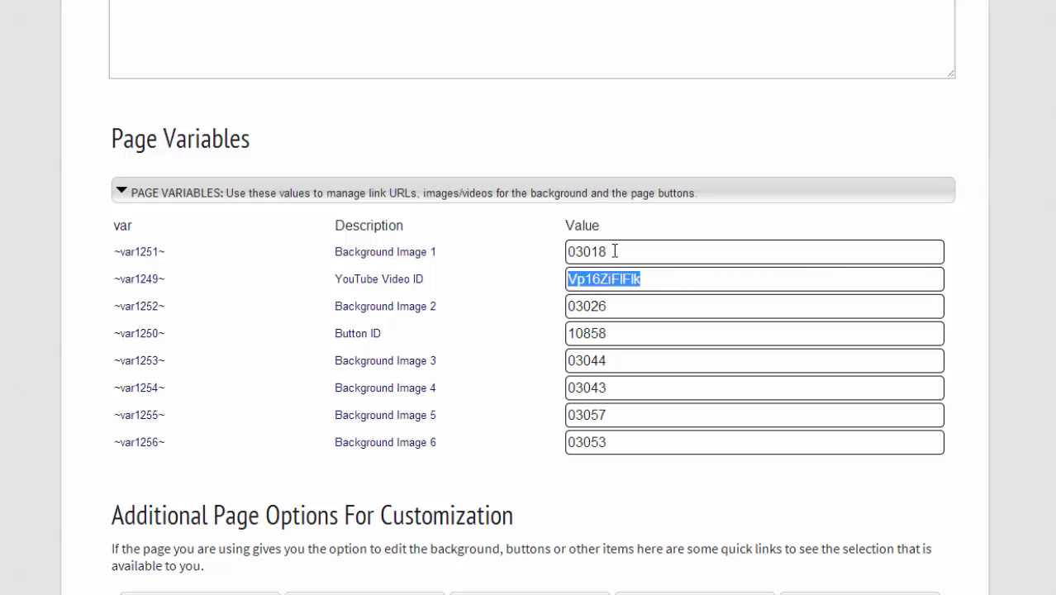
pyautogui.moveTo(611, 251); pyautogui.dragTo(564, 252)
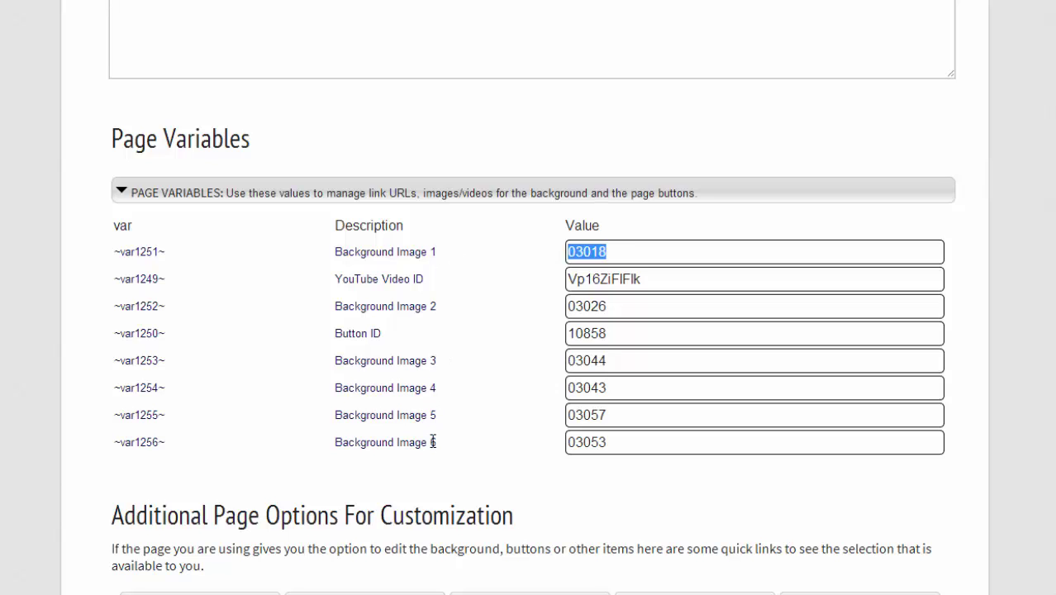
pyautogui.click(599, 333)
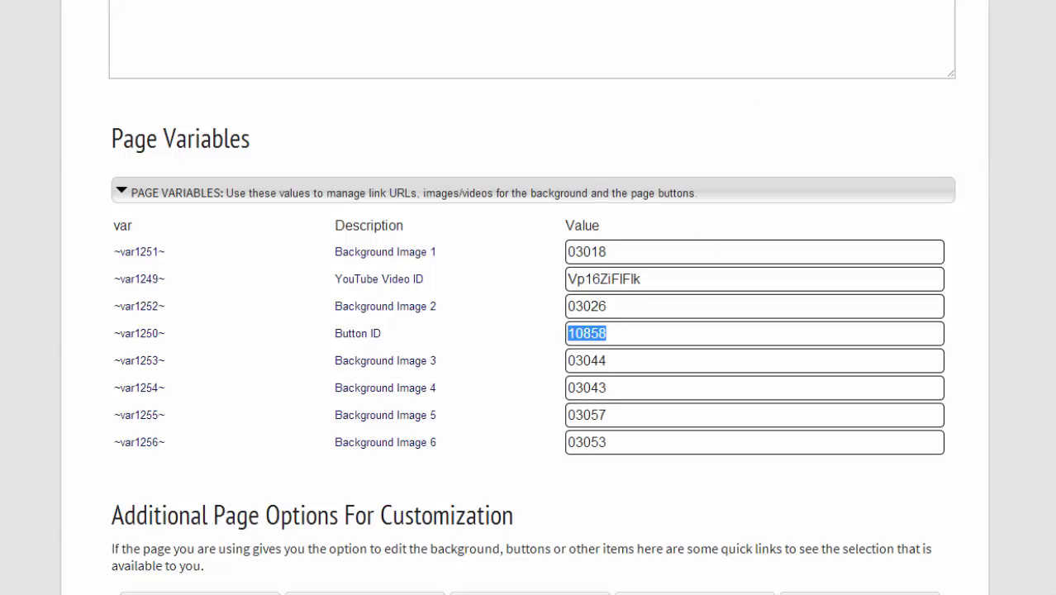
# Open the flying-suit YouTube video in a new tab and append &playlist= to its address.
pyautogui.hotkey('ctrl', 't')
pyautogui.write('youtube.com/watch?v=8L8UCfxmtSw')
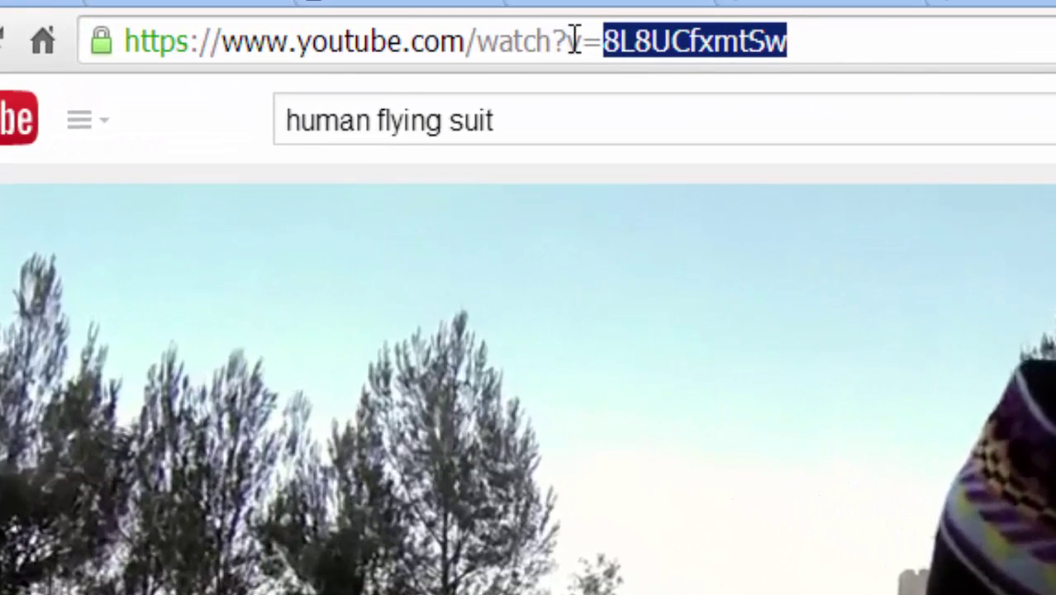
pyautogui.click(839, 47)
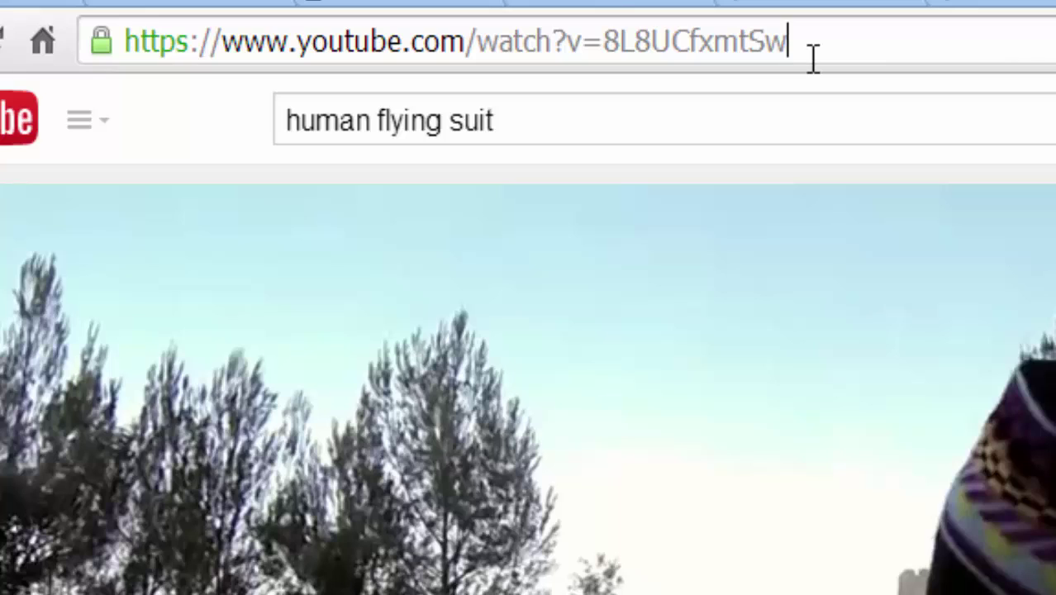
pyautogui.write('&')
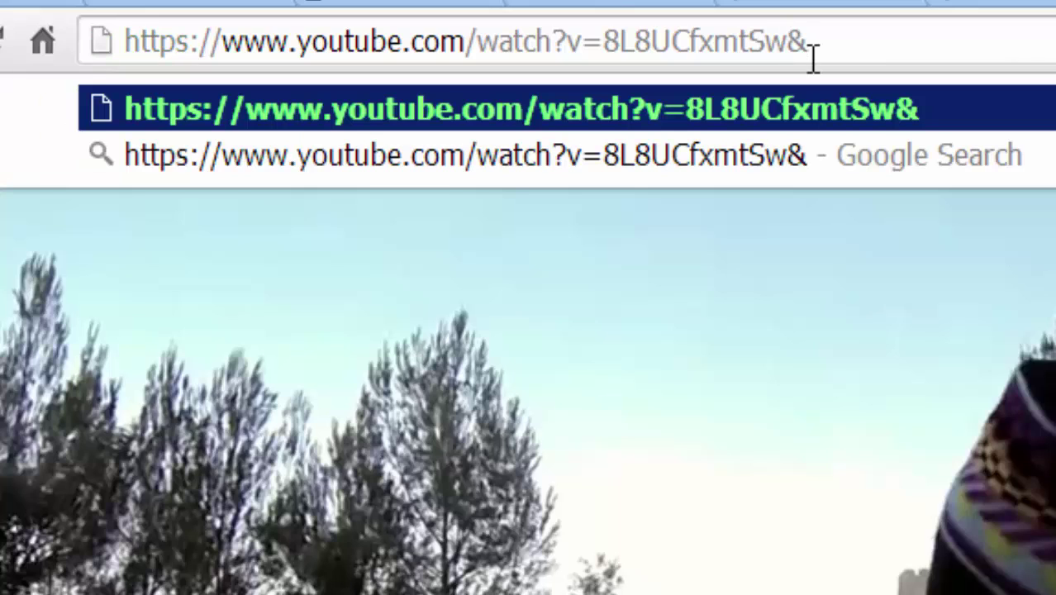
pyautogui.write('pa')
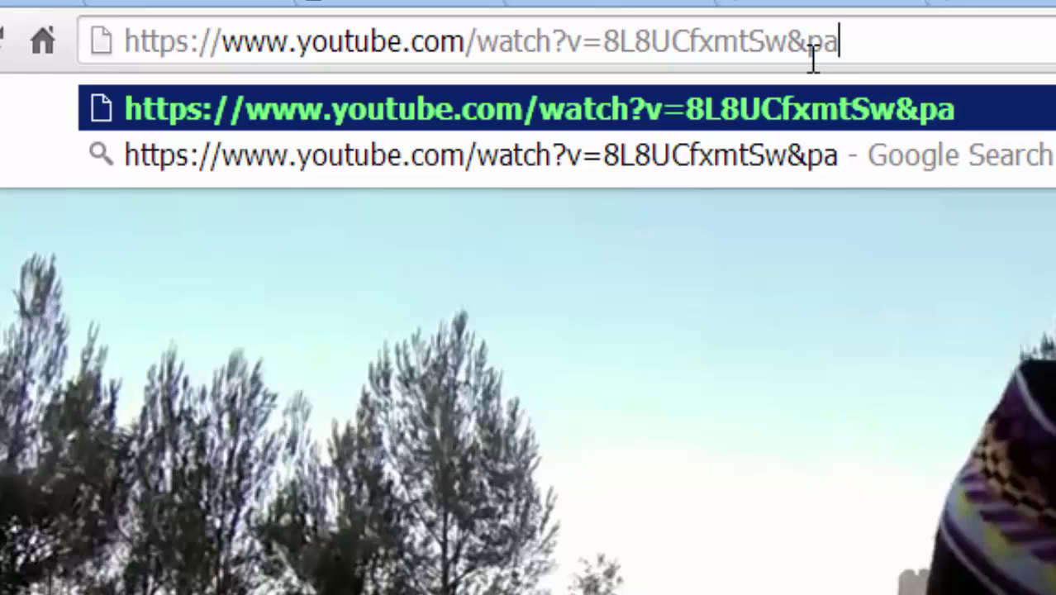
pyautogui.press('BackSpace')
pyautogui.write('laylis')
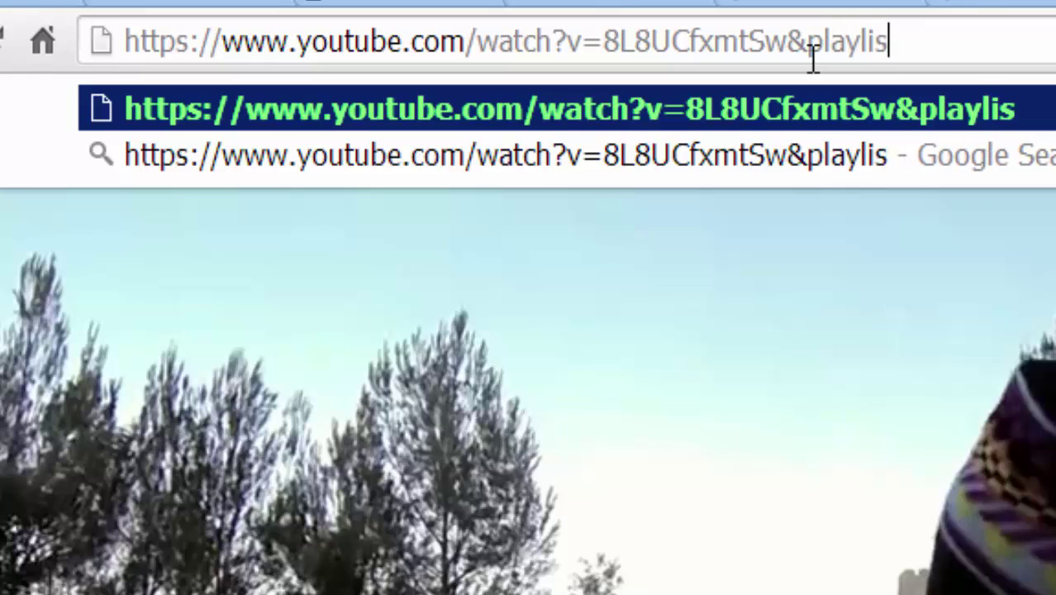
pyautogui.write('t=')
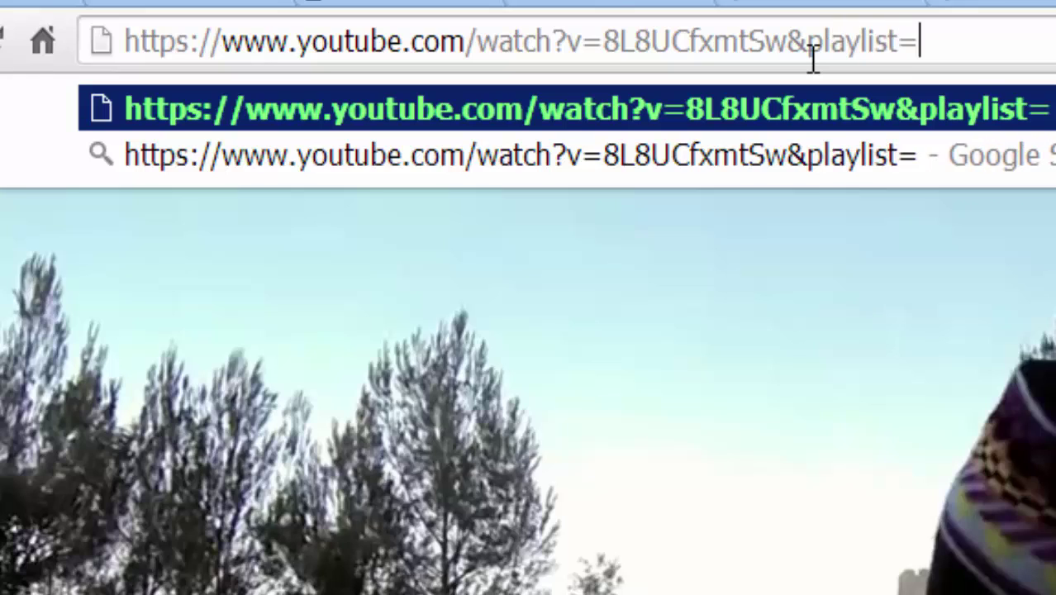
# Copy the video ID 8L8UCfxmtSw from the address bar.
pyautogui.click(810, 41)
pyautogui.moveTo(602, 38); pyautogui.dragTo(795, 40)
pyautogui.hotkey('ctrl', 'c')
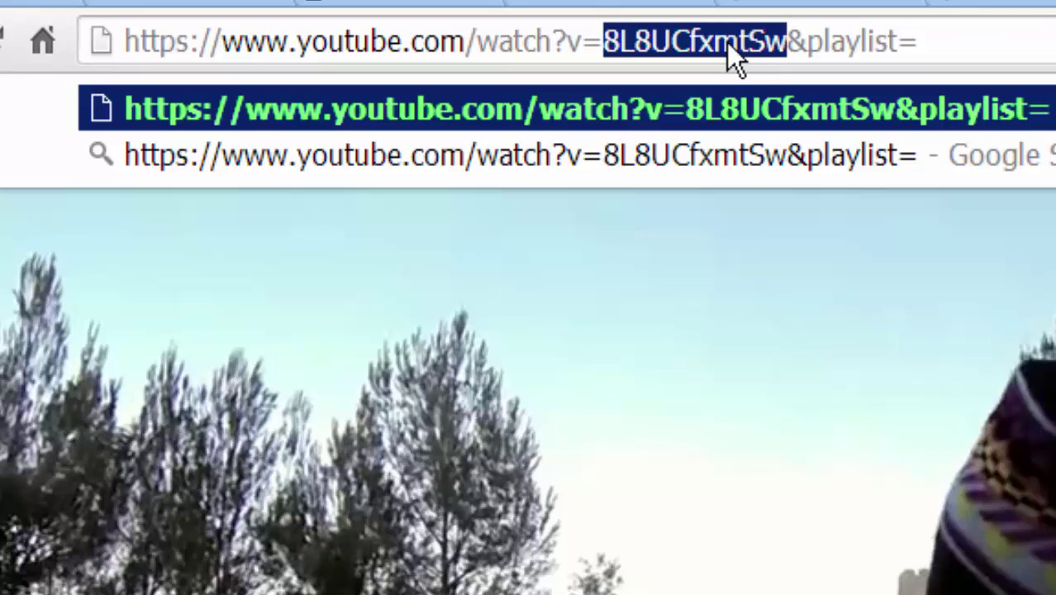
pyautogui.rightClick(694, 50)
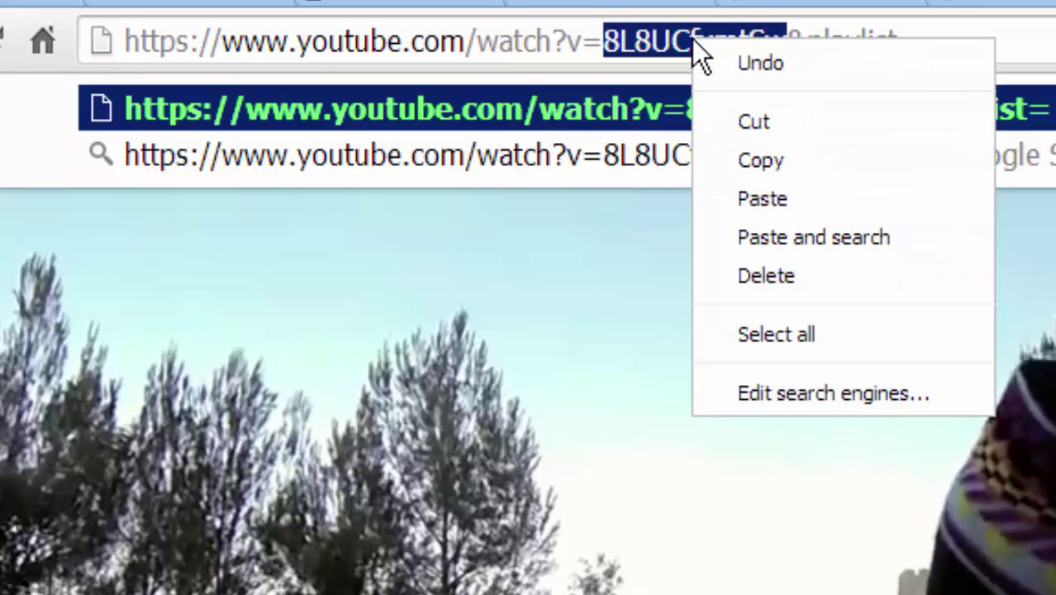
pyautogui.click(742, 151)
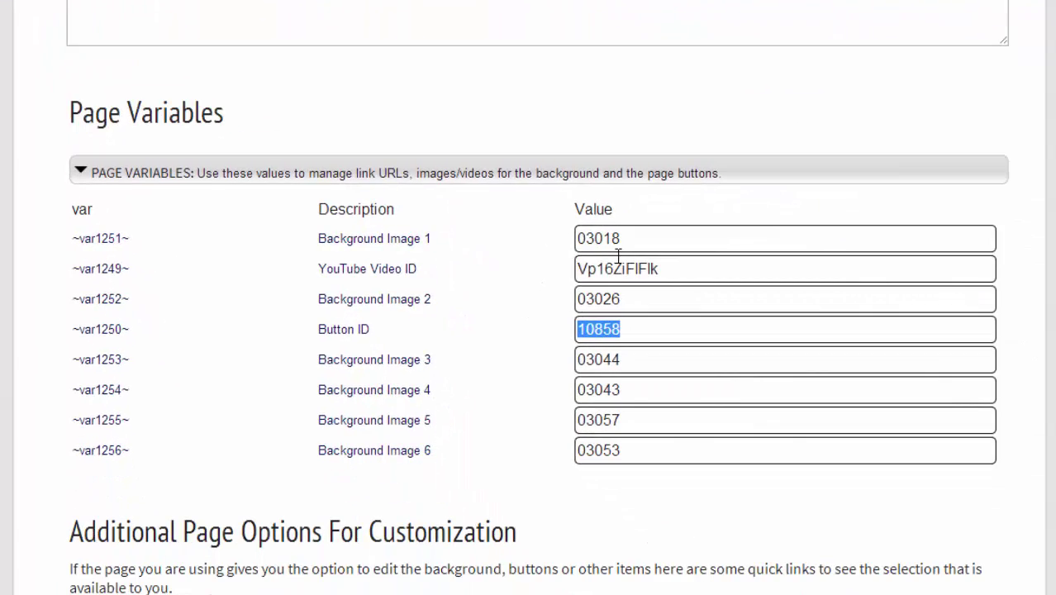
# Replace the YouTube Video ID Vp16ZiFlFlk with the pasted 8L8UCfxmtSw.
pyautogui.click(612, 269)
pyautogui.doubleClick(612, 268)
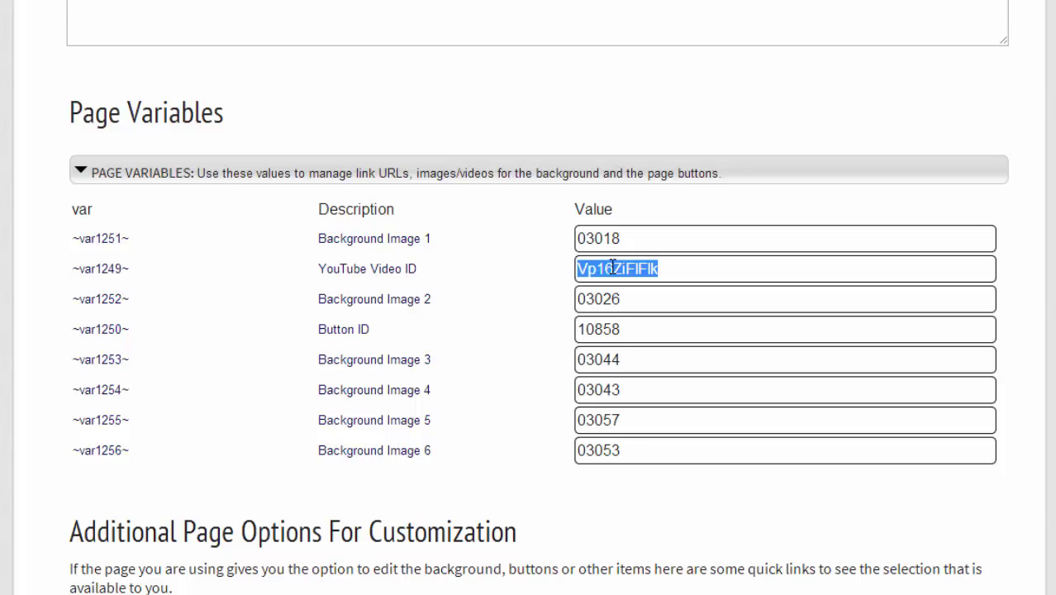
pyautogui.hotkey('ctrl', 'v')
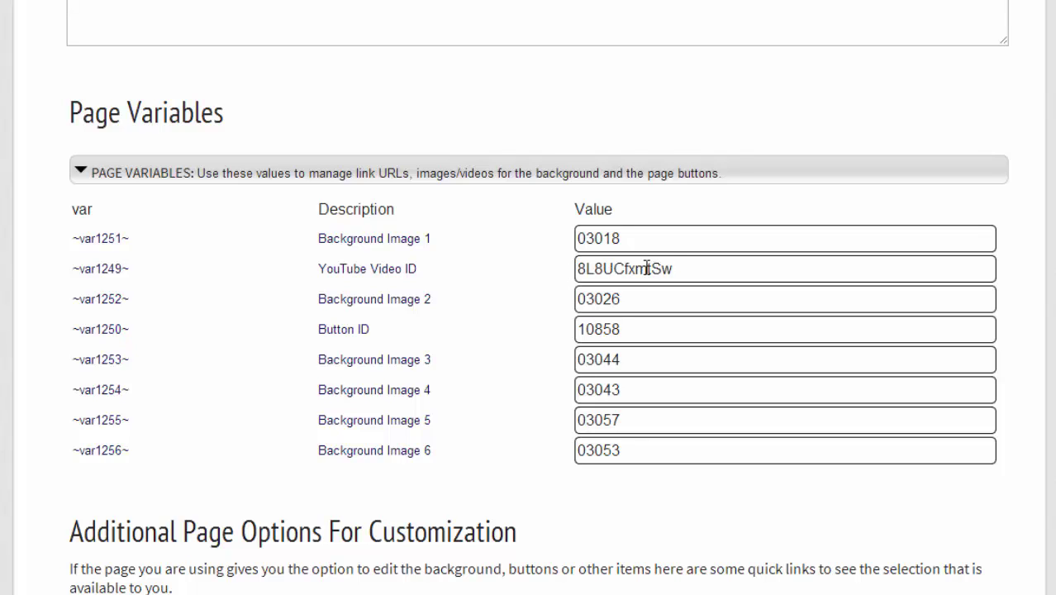
pyautogui.scroll(-5, 554, 465)
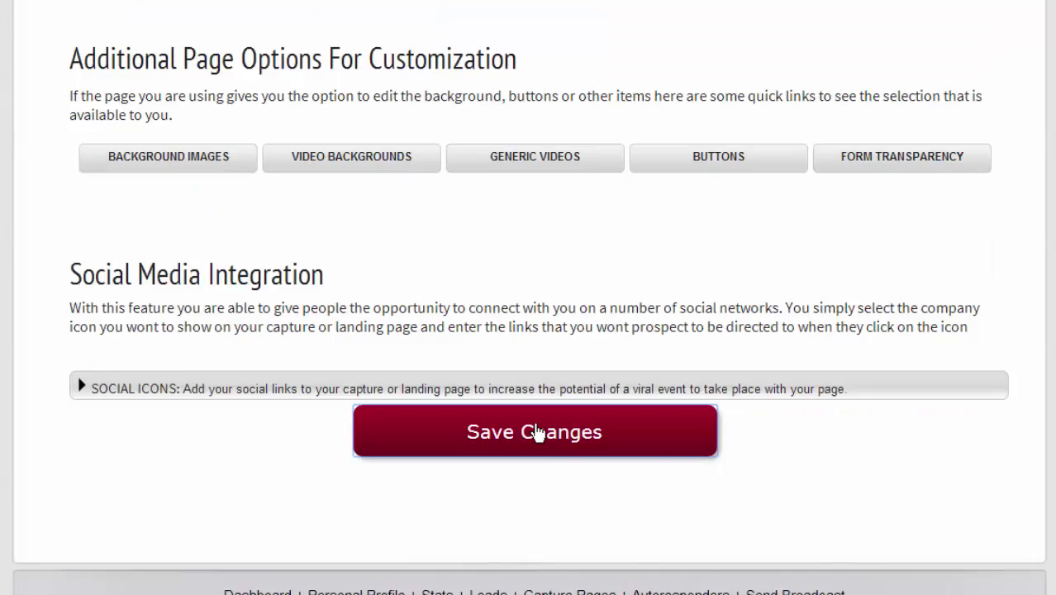
# Save the changes and preview the live page playing the EPIC TV Montserrat video.
pyautogui.click(538, 433)
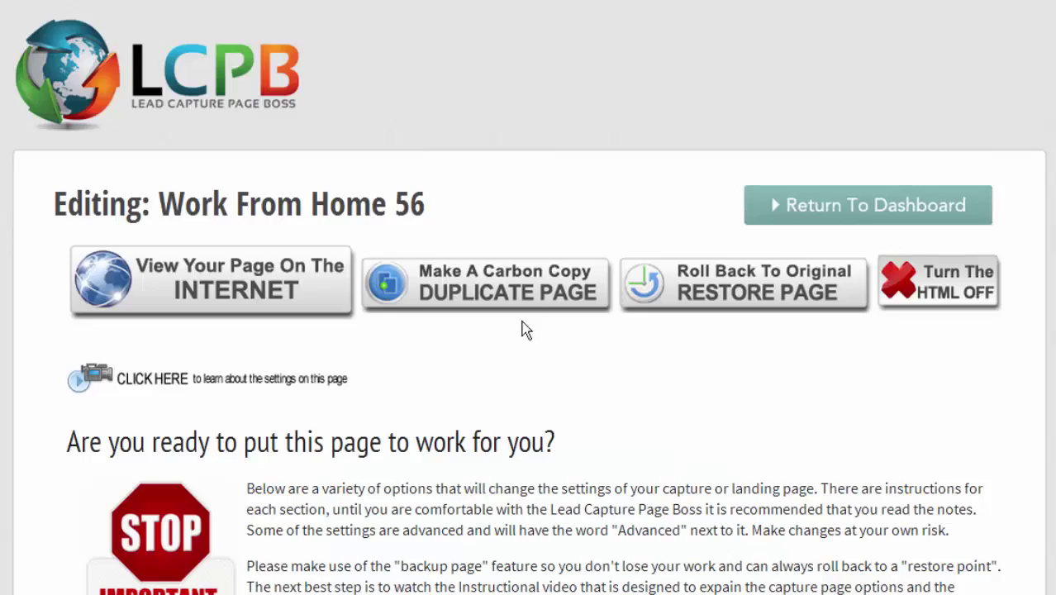
# Open GENERIC VIDEOS in a new tab and select the video ID code RMYMEda_0Qg.
pyautogui.scroll(-10, 525, 326)
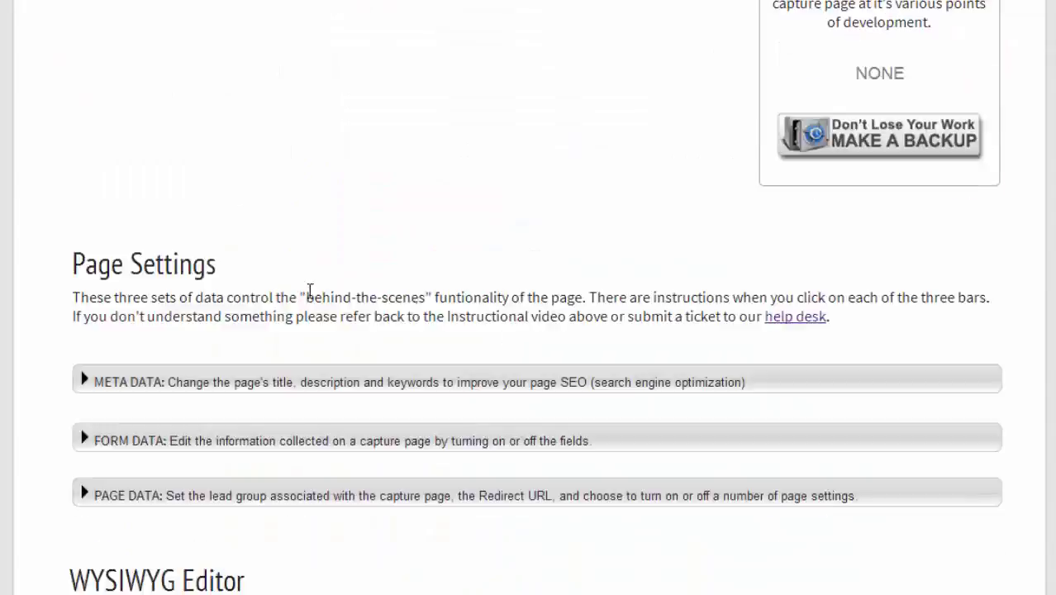
pyautogui.scroll(-13, 10, 299)
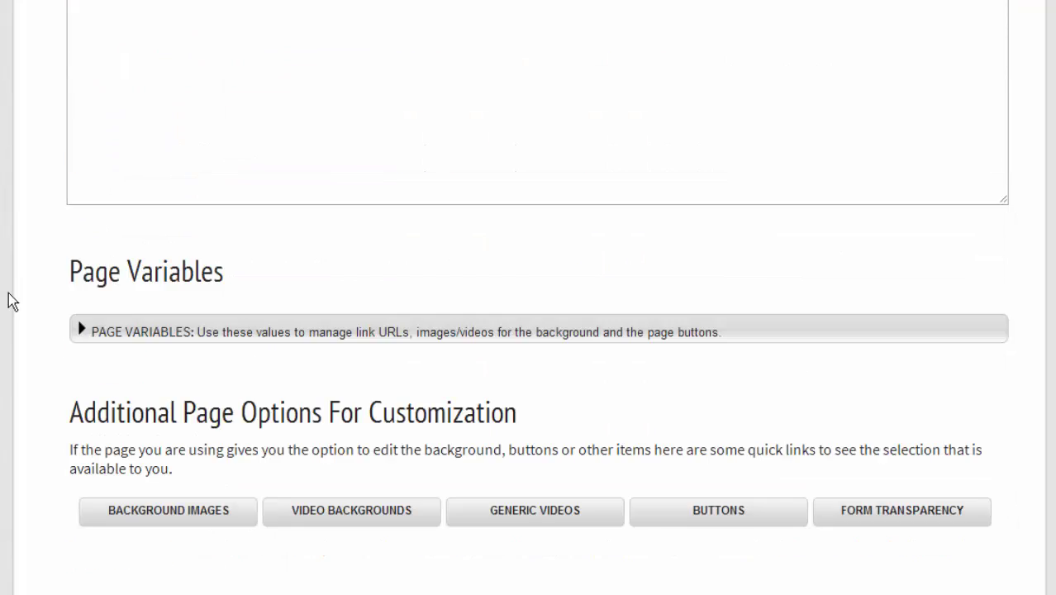
pyautogui.scroll(-3, 10, 299)
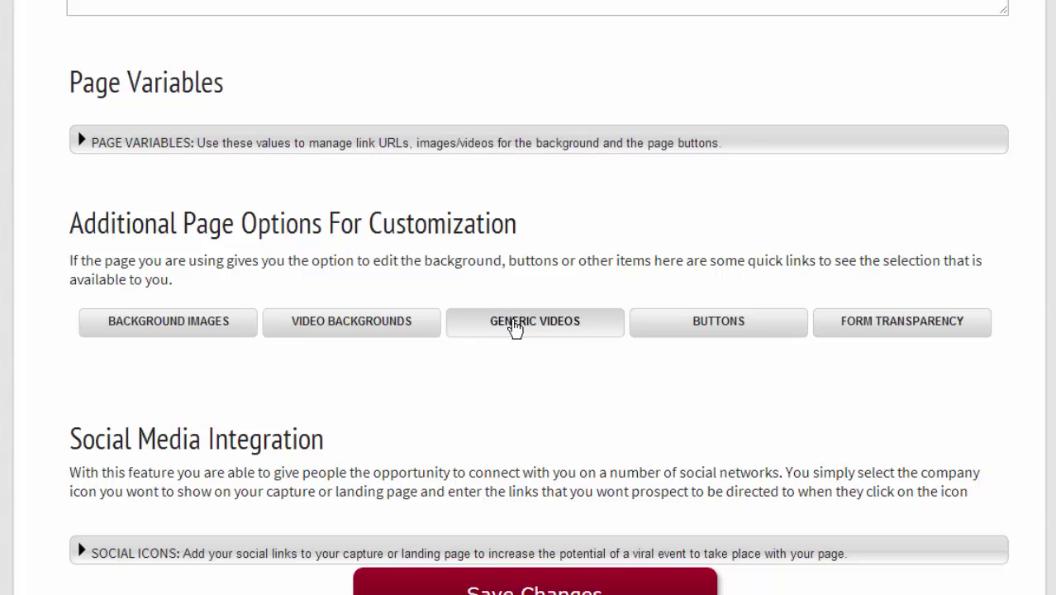
pyautogui.rightClick(515, 329)
pyautogui.click(547, 335)
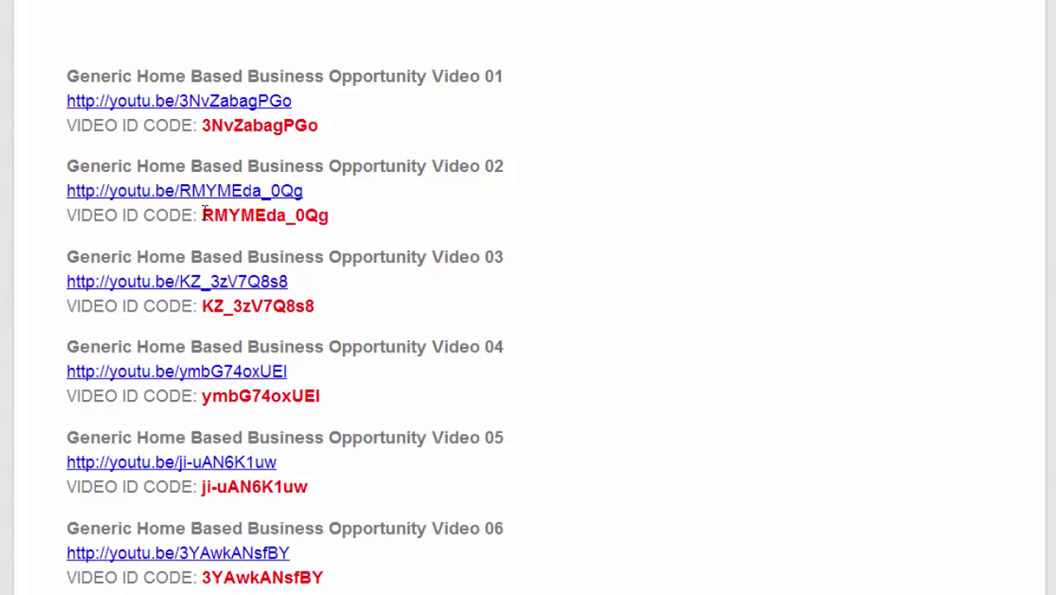
pyautogui.moveTo(204, 212); pyautogui.dragTo(322, 216)
pyautogui.scroll(-7, 322, 217)
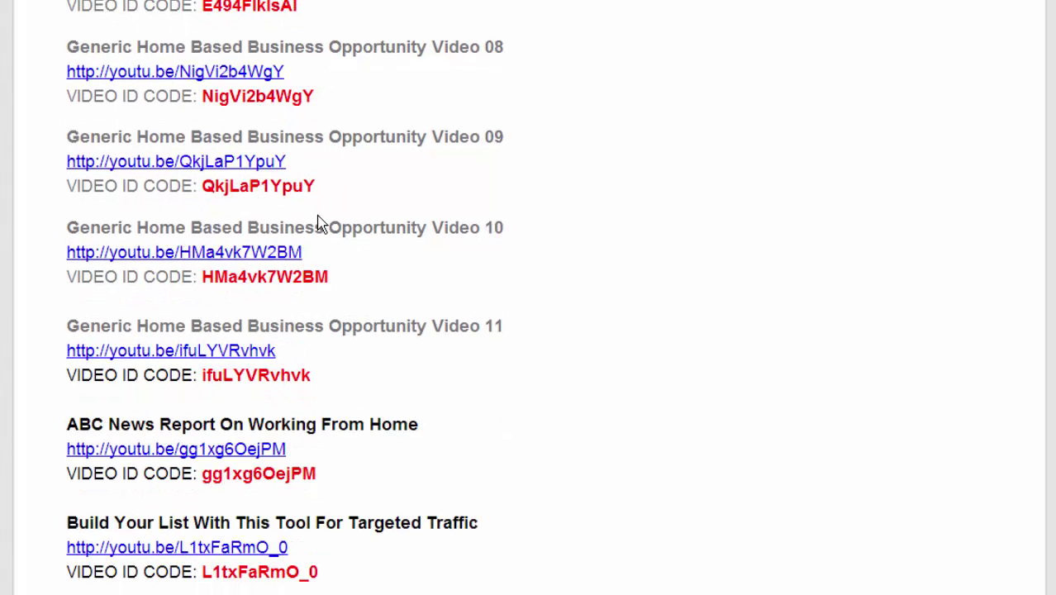
pyautogui.scroll(-1, 321, 224)
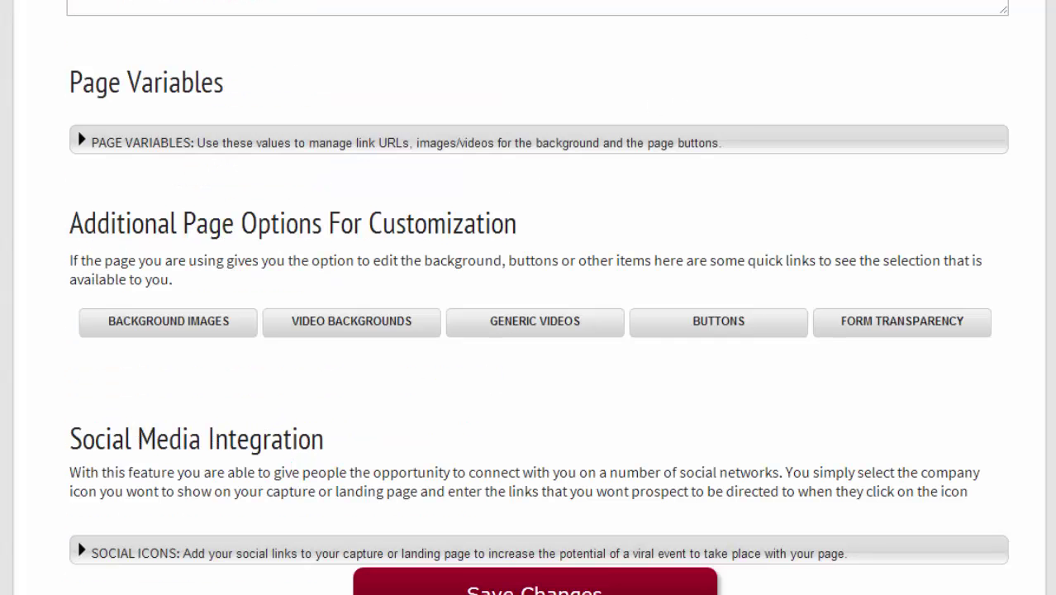
# Expand PAGE VARIABLES and check that the YouTube Video ID reads 8L8UCfxmtSw.
pyautogui.click(80, 142)
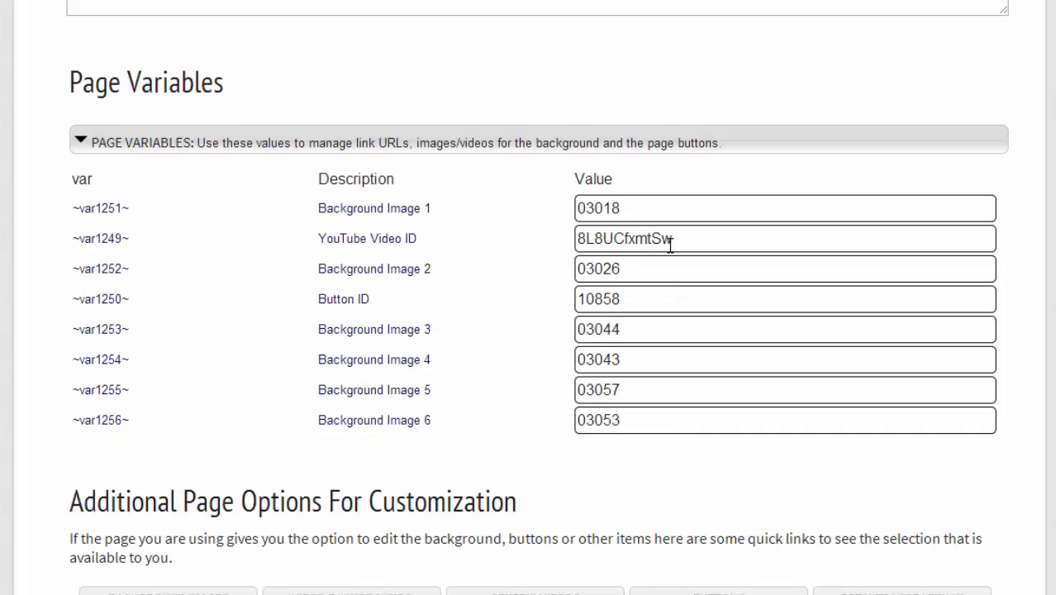
pyautogui.click(579, 239)
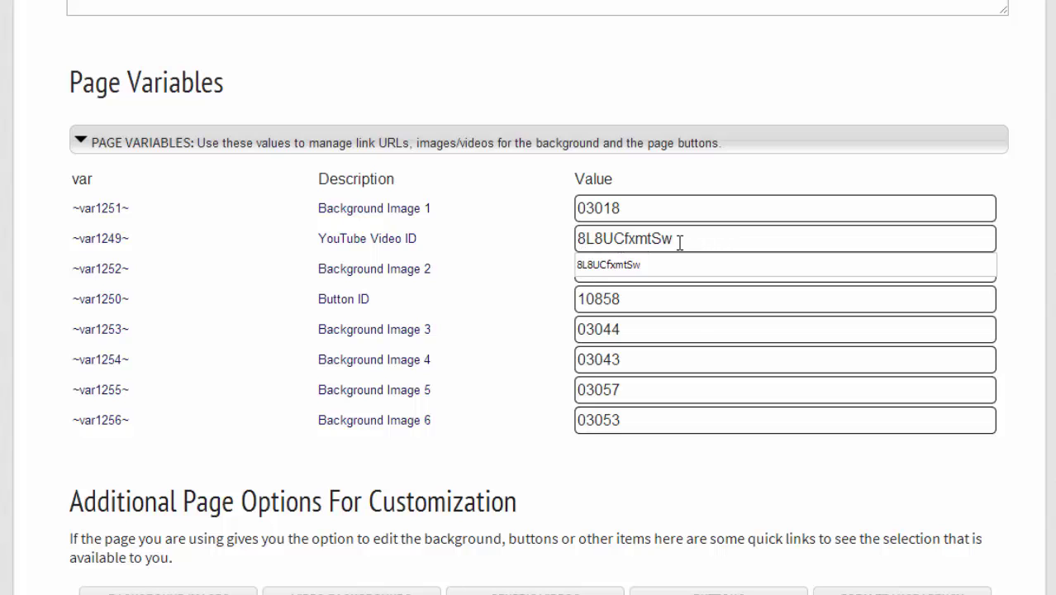
pyautogui.click(1035, 261)
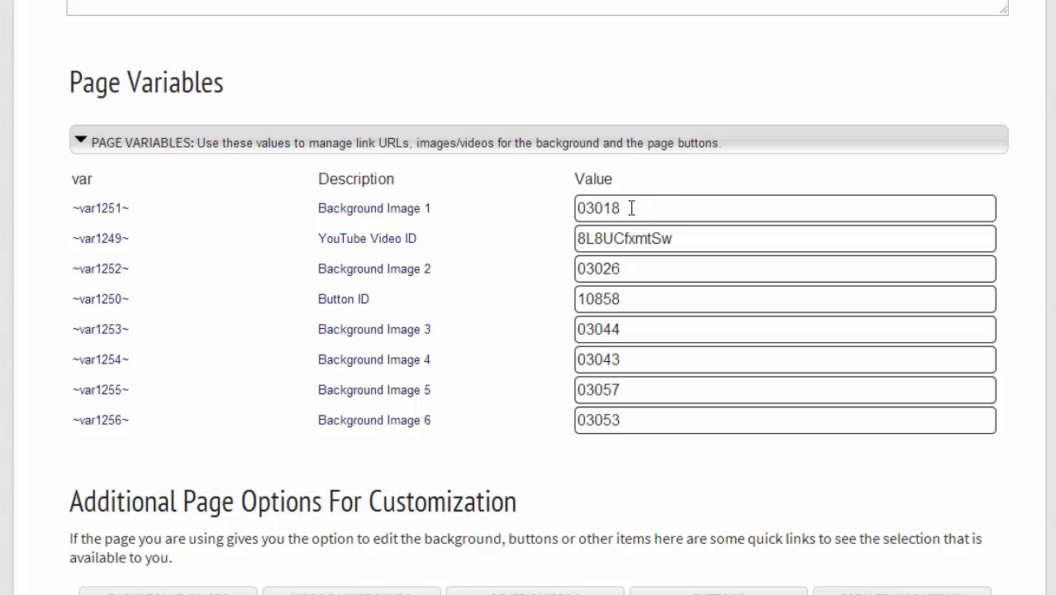
# Open the Backgrounds I image gallery in a new tab.
pyautogui.scroll(-2, 632, 209)
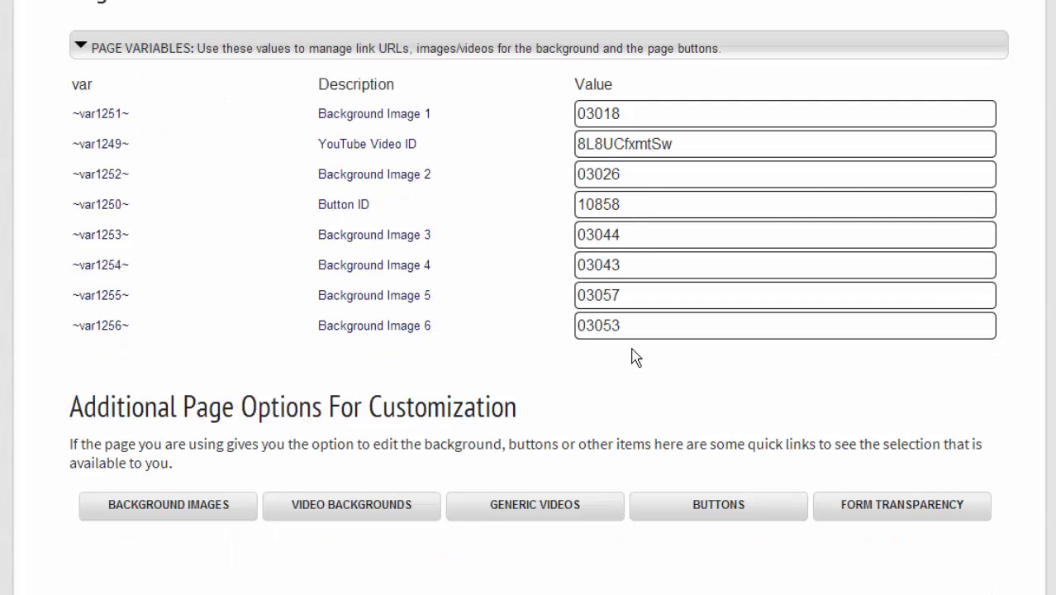
pyautogui.rightClick(162, 511)
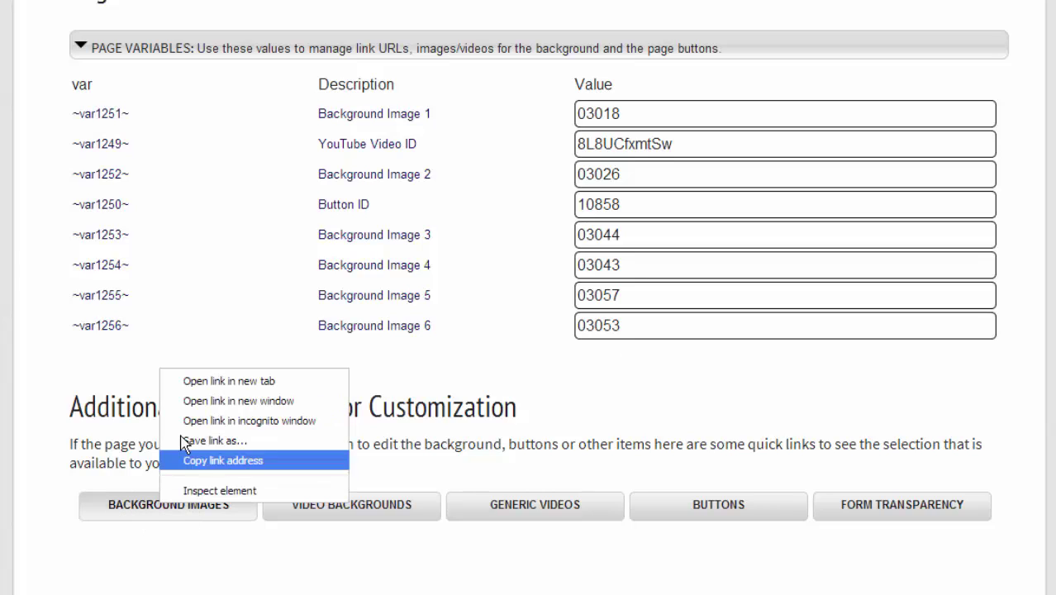
pyautogui.click(211, 387)
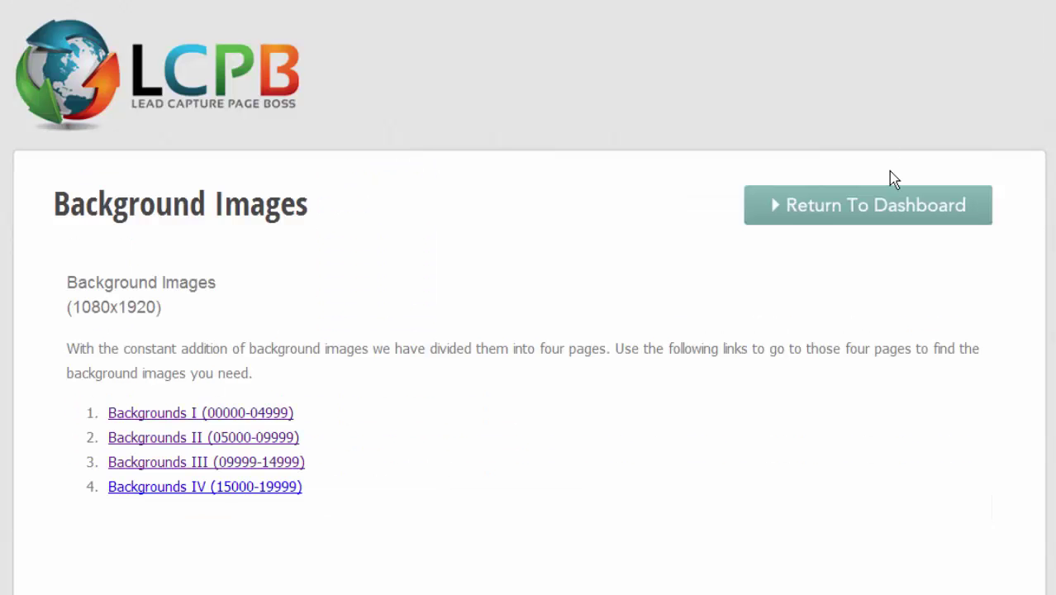
# Browse the gallery down to the country flags, then go back to the Background Images list.
pyautogui.scroll(-2, 1028, 265)
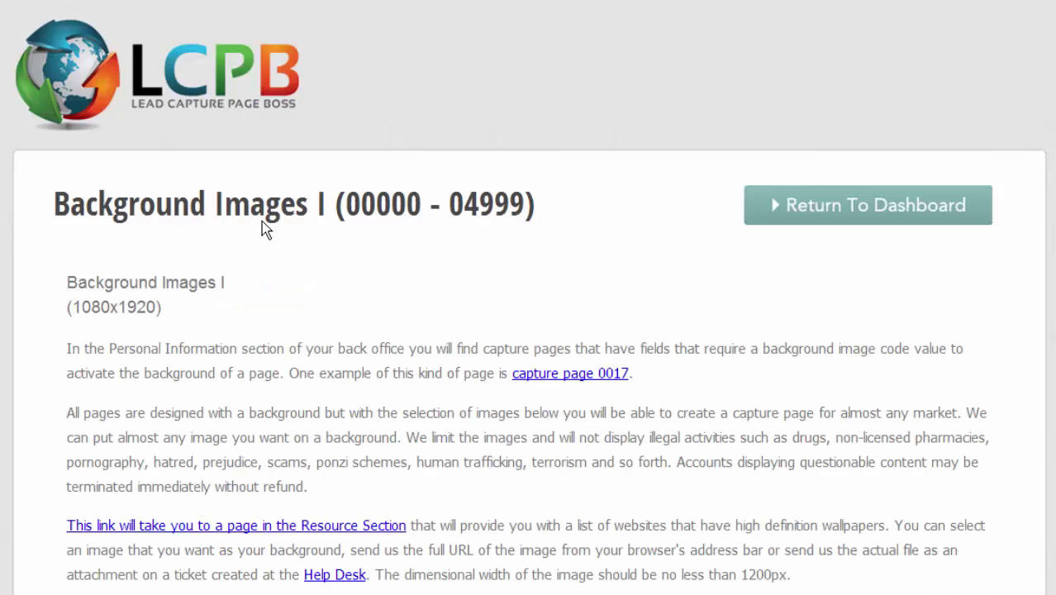
pyautogui.scroll(-10, 424, 306)
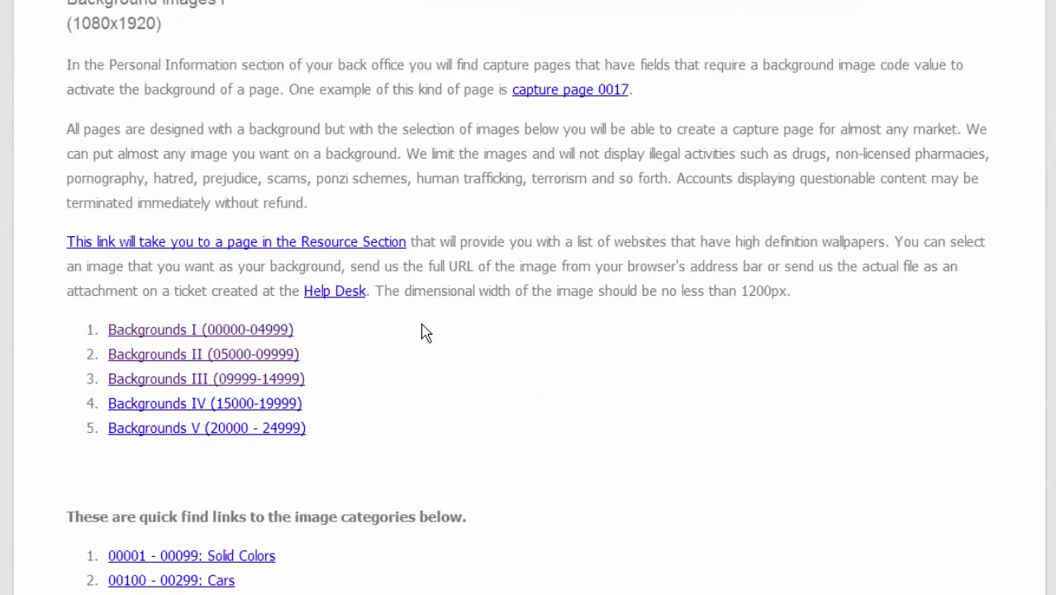
pyautogui.scroll(-10, 413, 339)
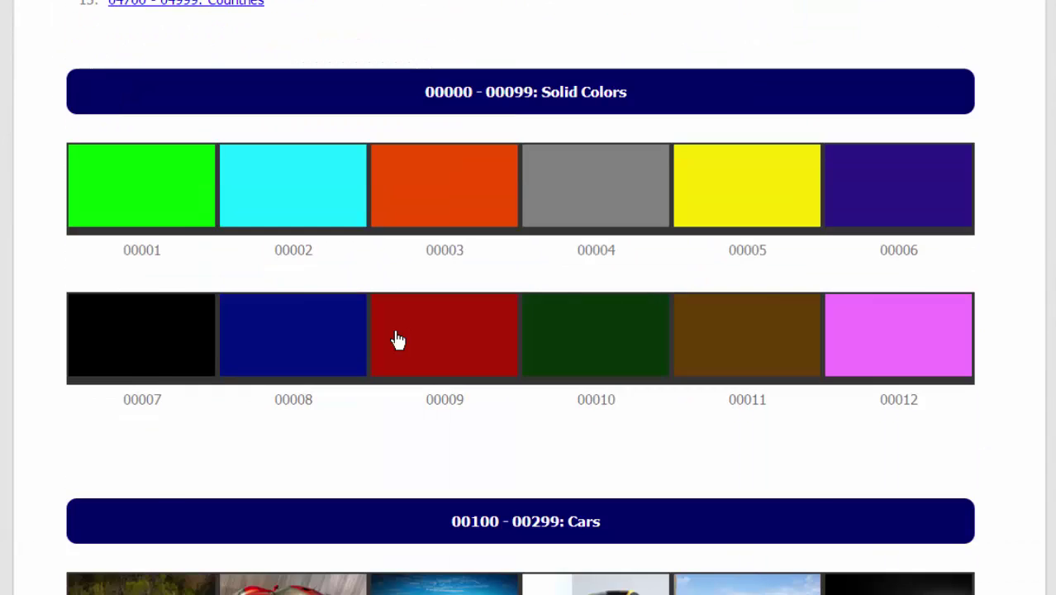
pyautogui.scroll(-16, 395, 339)
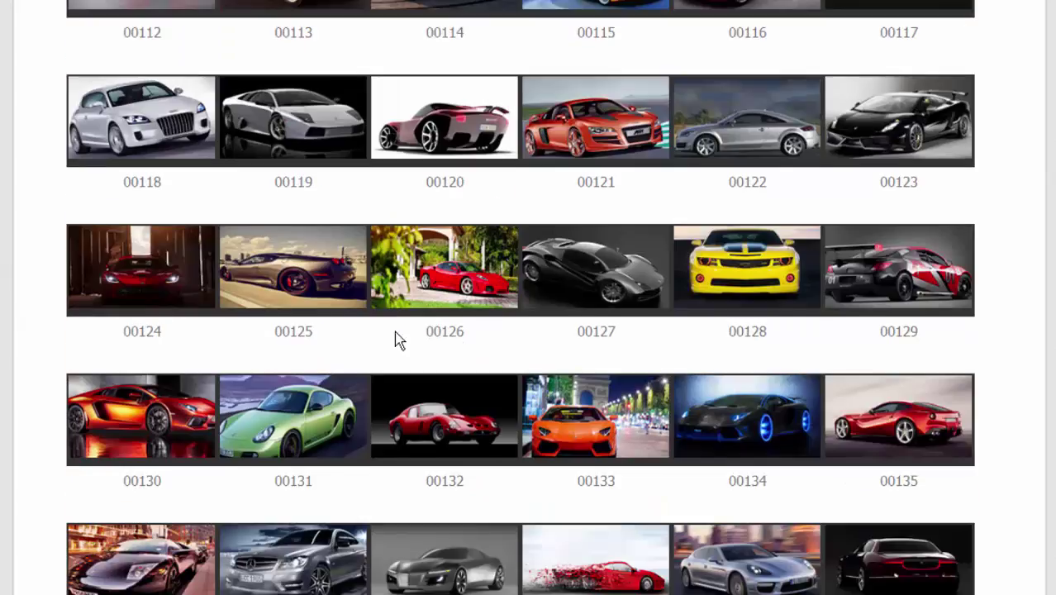
pyautogui.scroll(-17, 398, 333)
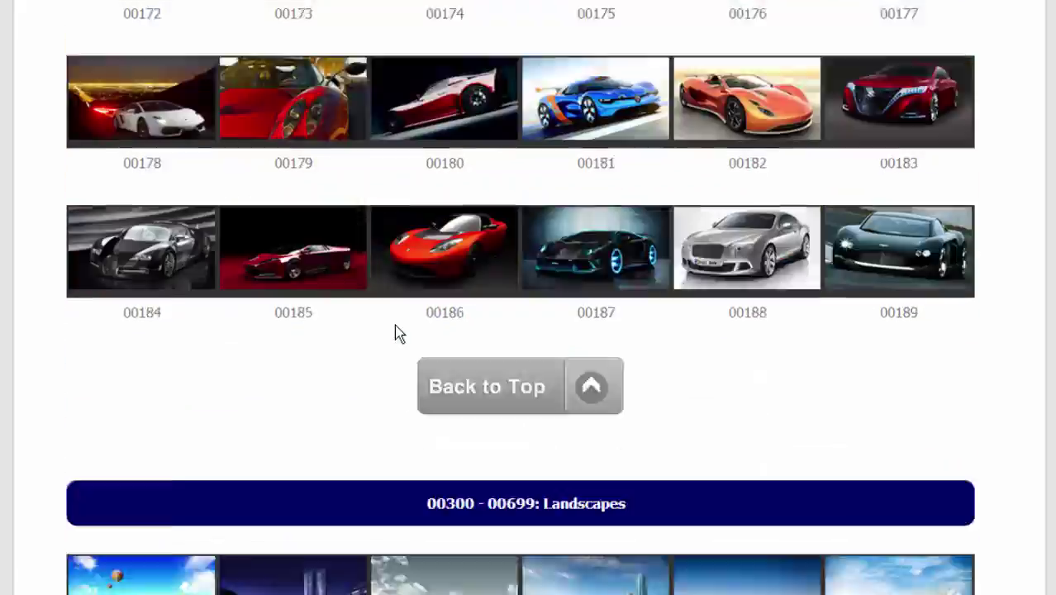
pyautogui.scroll(-1, 397, 330)
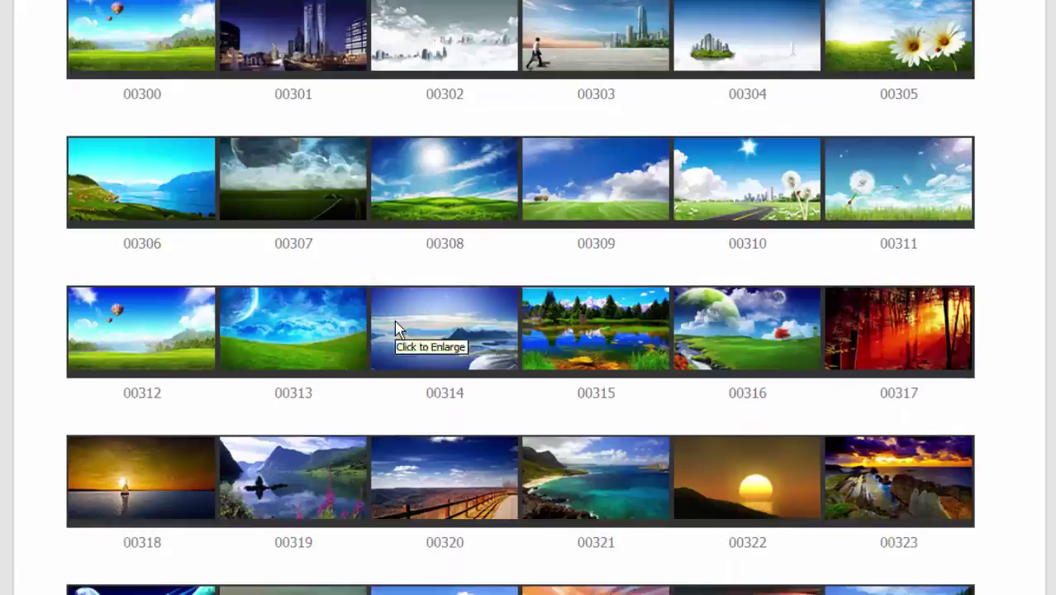
pyautogui.scroll(-11, 396, 328)
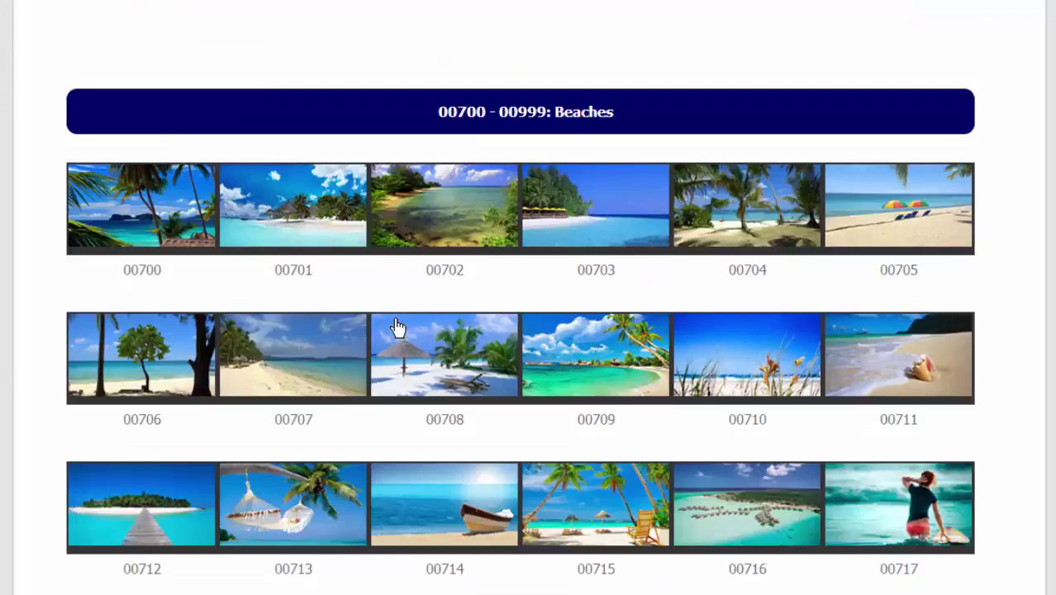
pyautogui.scroll(-14, 398, 328)
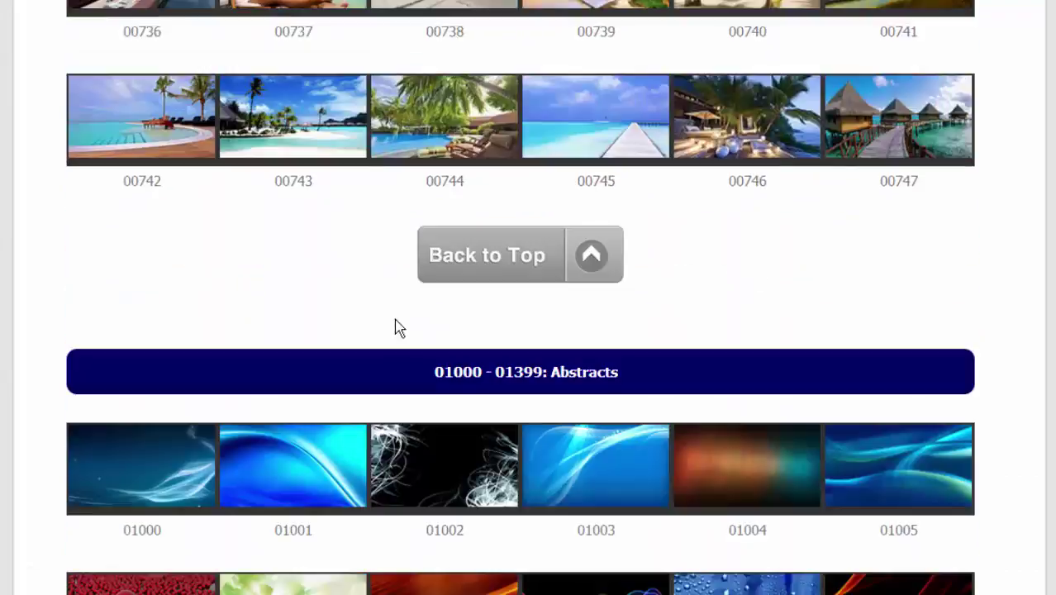
pyautogui.scroll(-12, 396, 322)
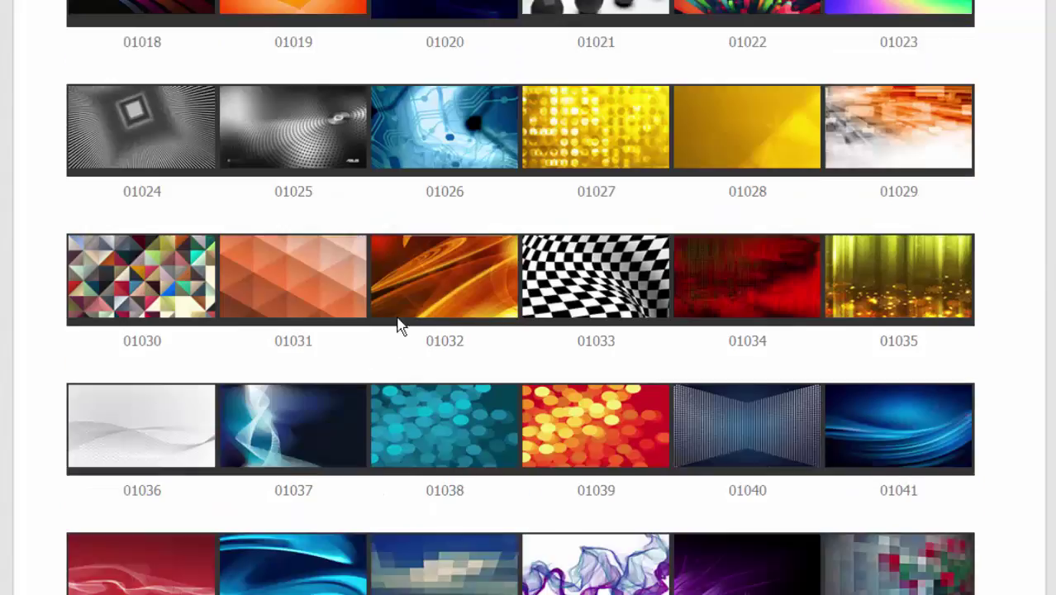
pyautogui.scroll(-16, 398, 325)
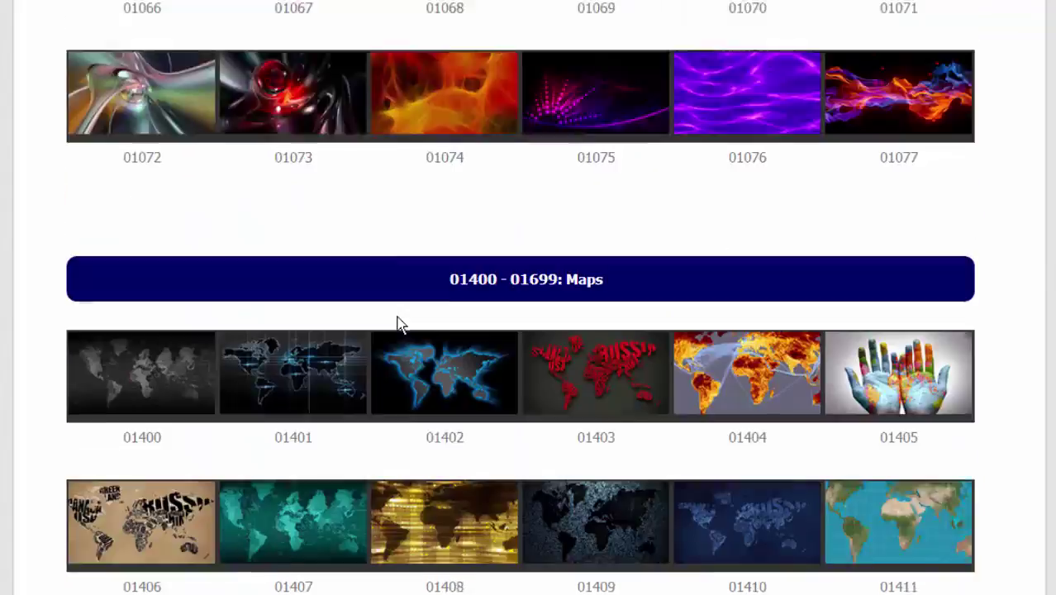
pyautogui.scroll(-11, 398, 325)
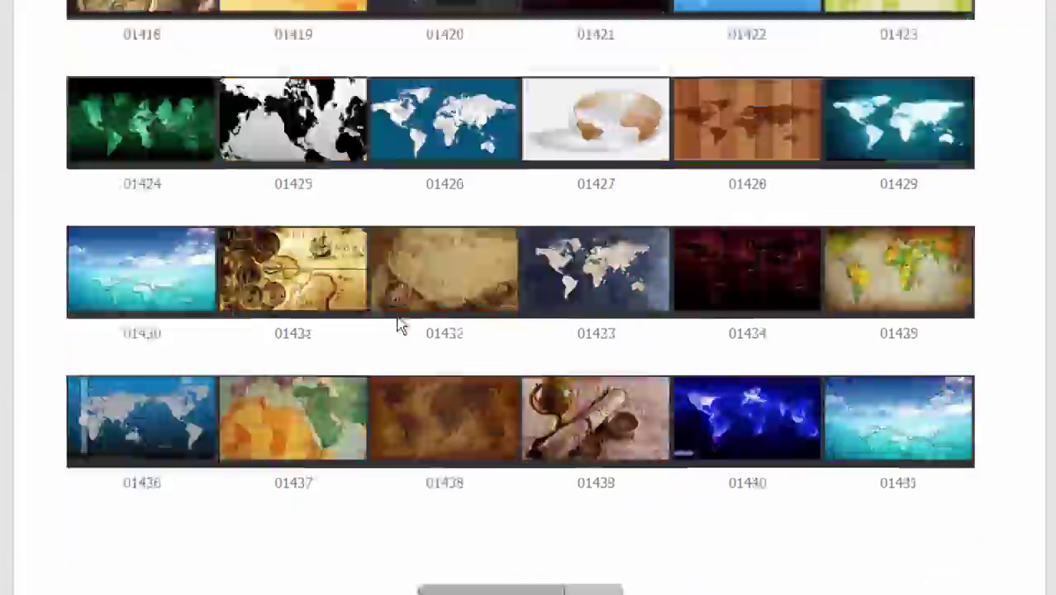
pyautogui.scroll(-16, 398, 325)
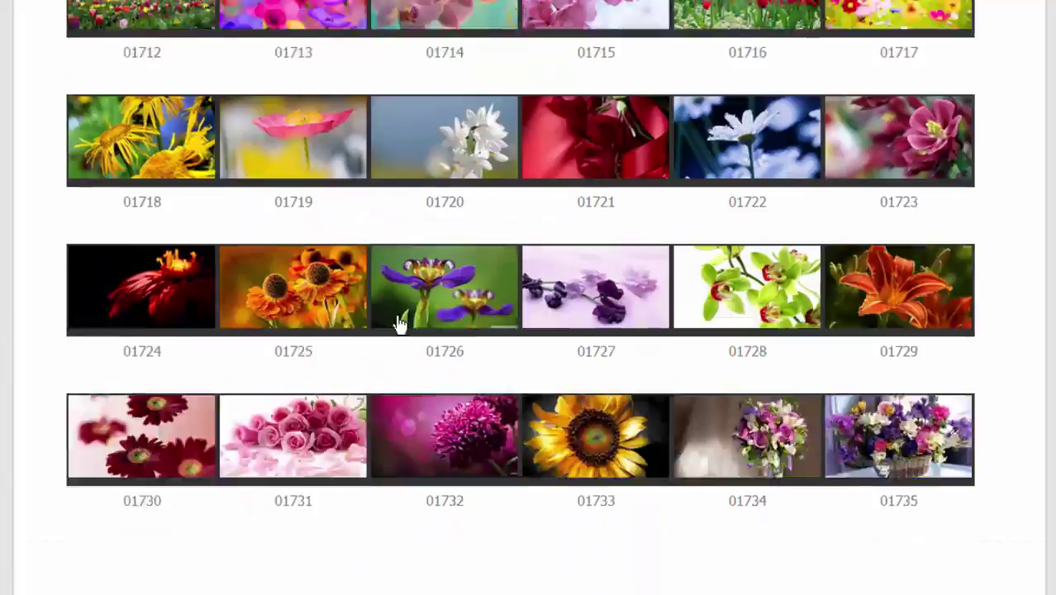
pyautogui.scroll(-10, 397, 325)
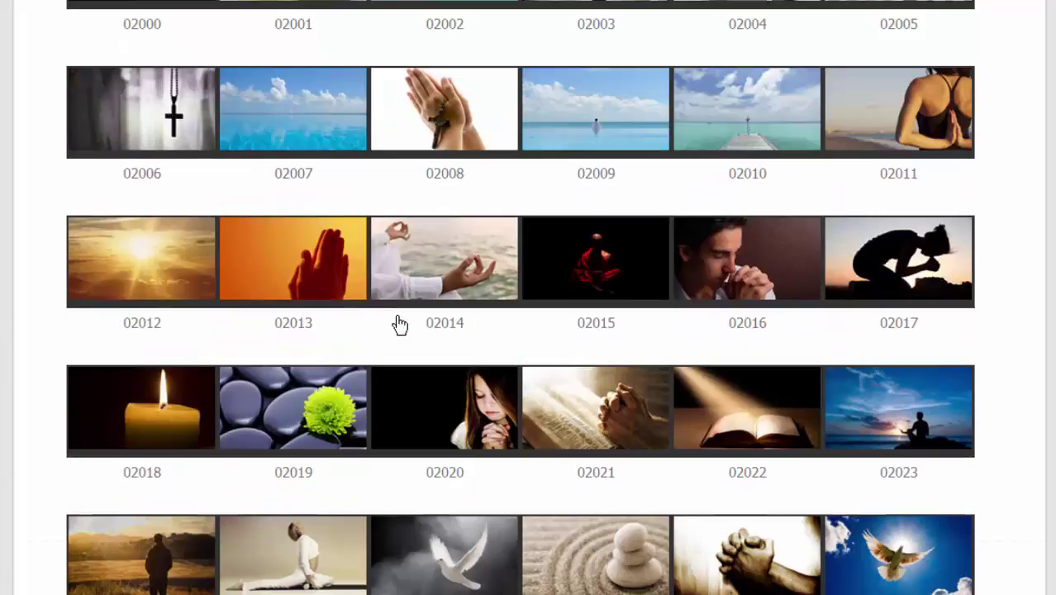
pyautogui.scroll(-14, 398, 325)
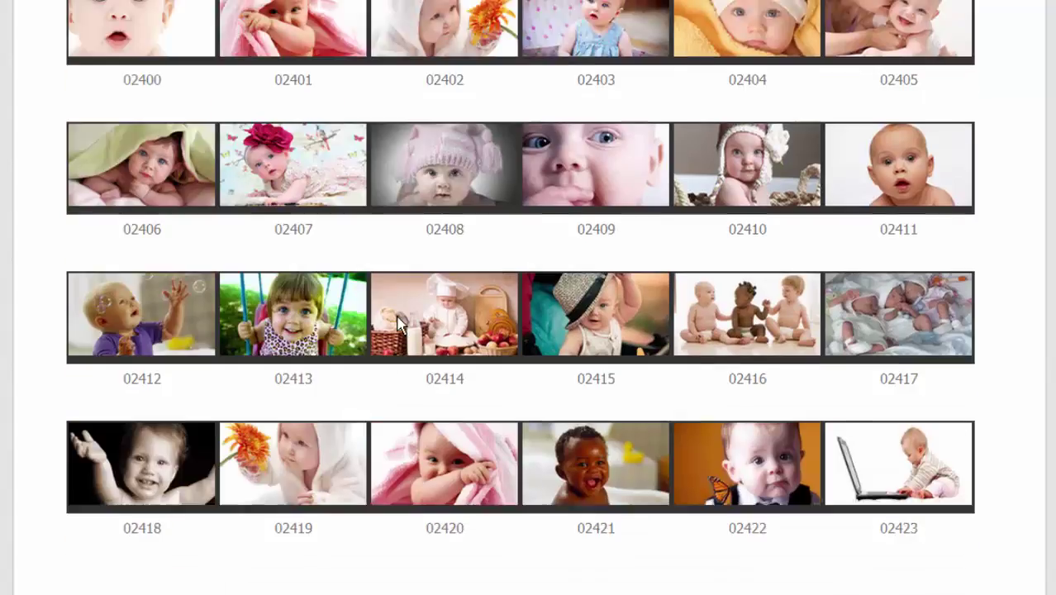
pyautogui.scroll(-17, 397, 325)
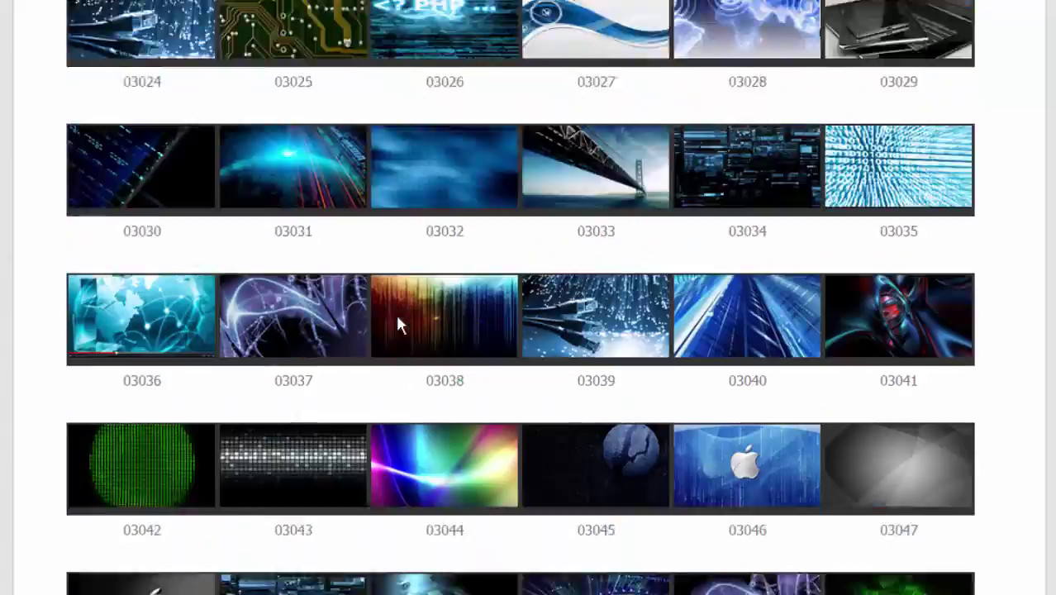
pyautogui.scroll(-20, 398, 325)
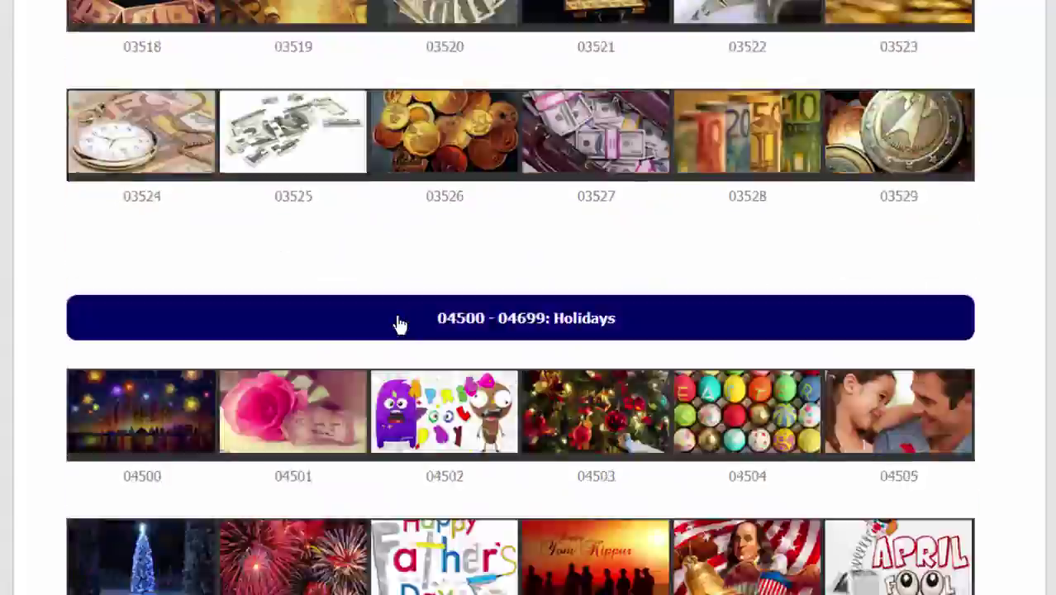
pyautogui.scroll(-20, 398, 324)
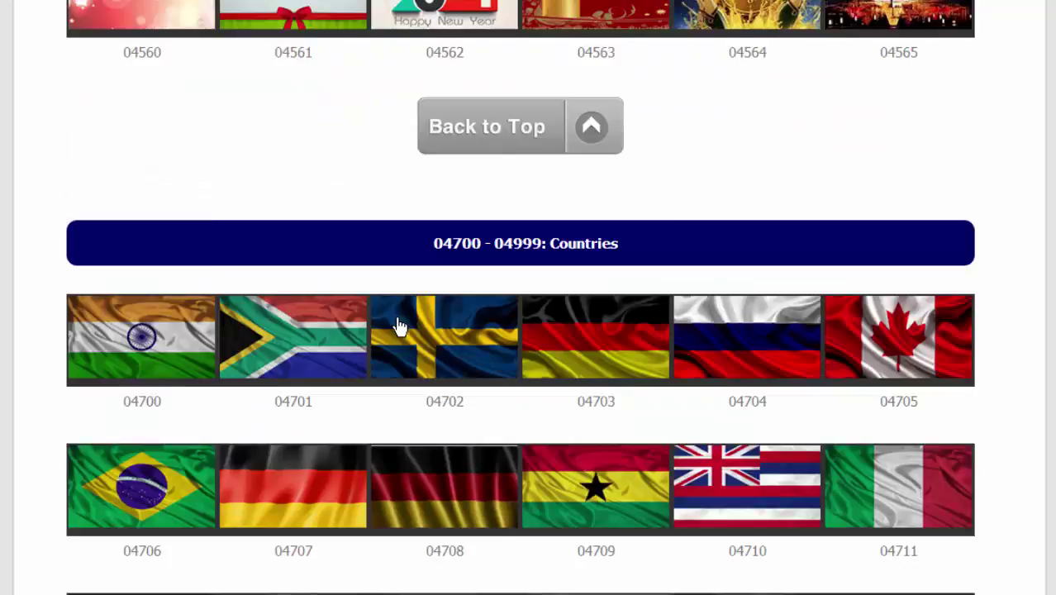
pyautogui.scroll(-6, 400, 327)
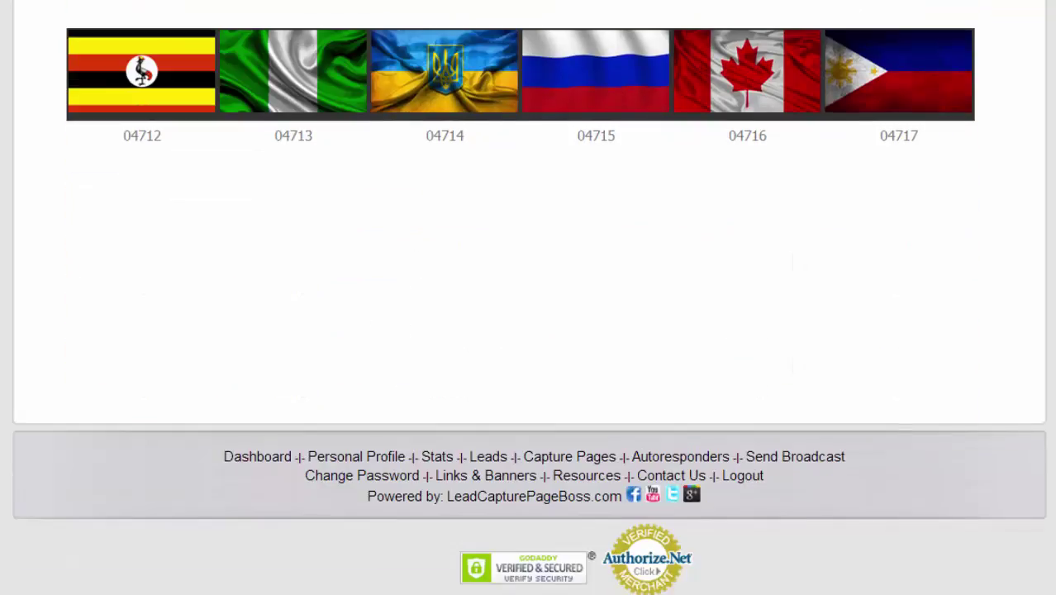
pyautogui.hotkey('alt', 'Left')
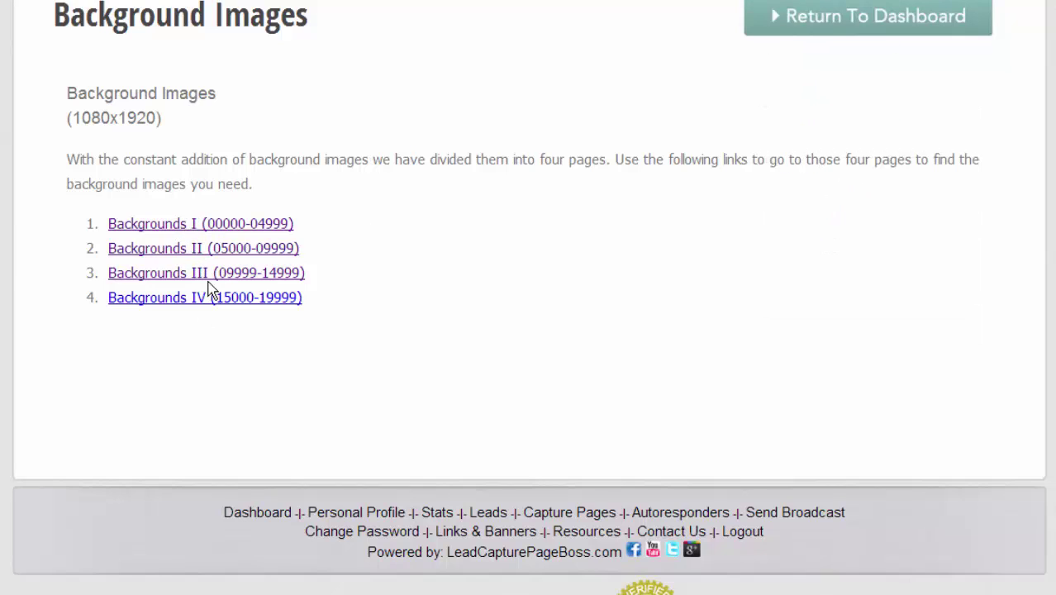
# Copy the Canadian flag's background code 04716 from the flags gallery.
pyautogui.click(808, 28)
pyautogui.click(326, 331)
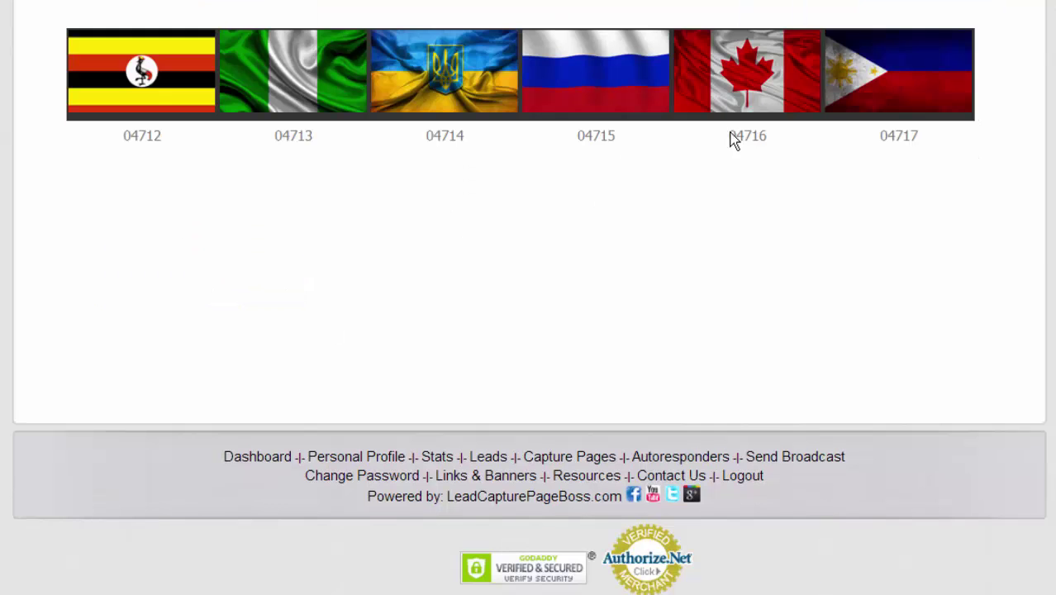
pyautogui.doubleClick(748, 135)
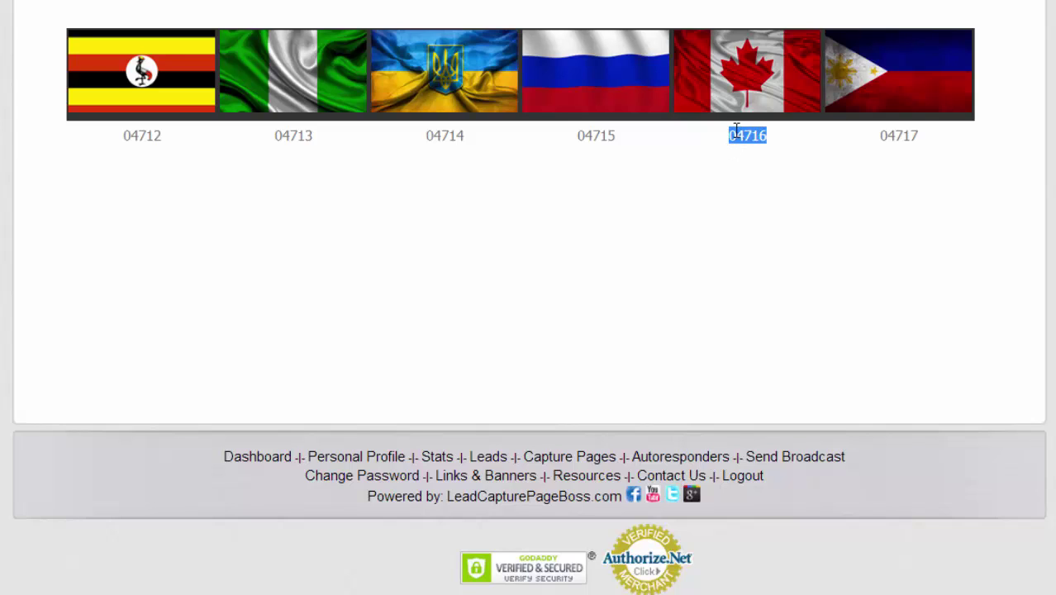
pyautogui.rightClick(746, 136)
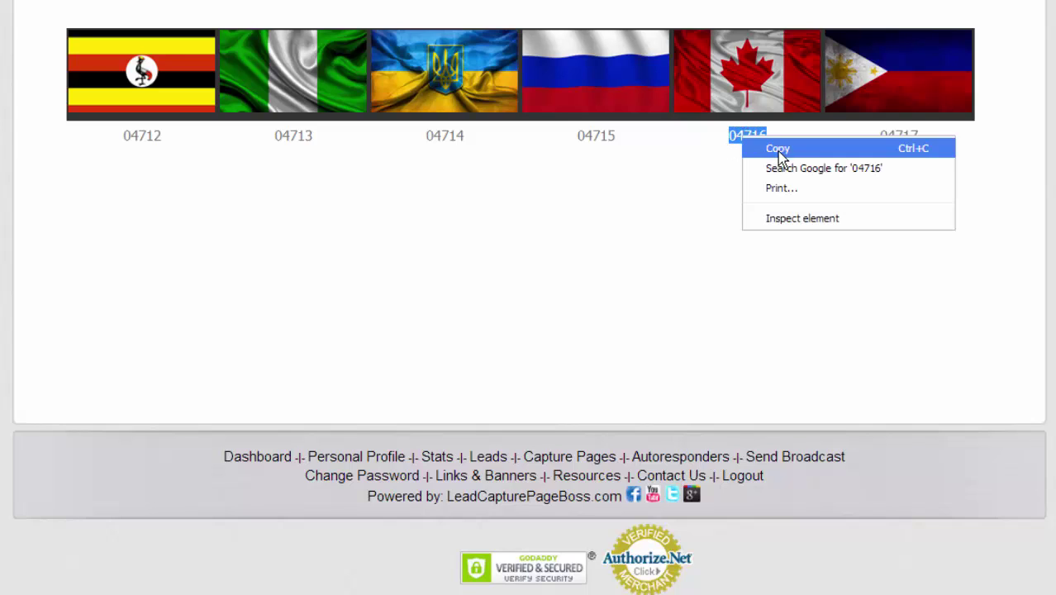
pyautogui.click(779, 151)
# Paste 04716 as the Background Image 1 value in the page settings.
pyautogui.hotkey('ctrl', 'Tab')
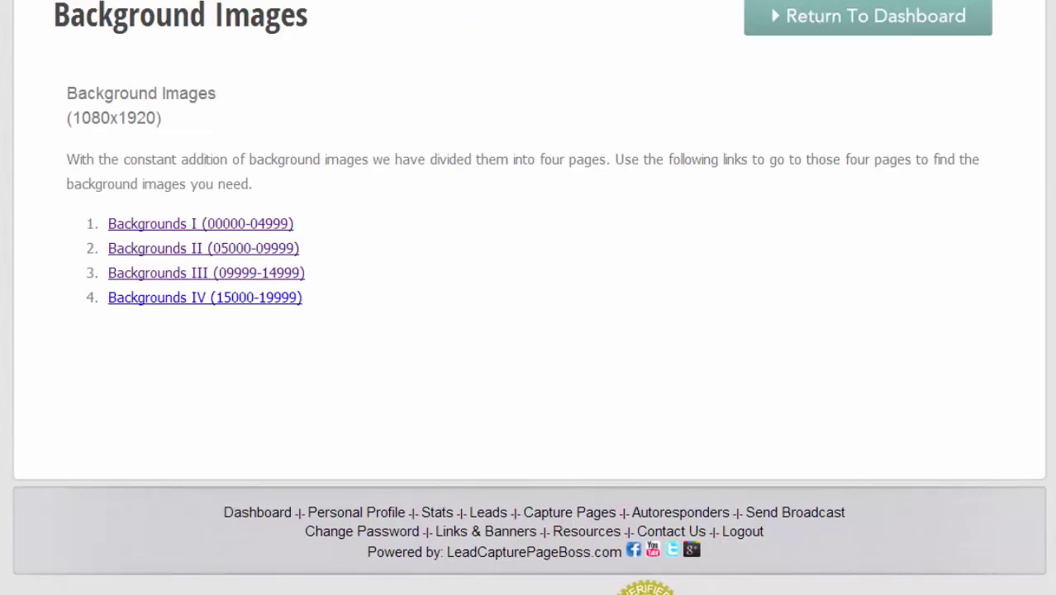
pyautogui.hotkey('ctrl', 'Tab')
pyautogui.hotkey('ctrl', 'Tab')
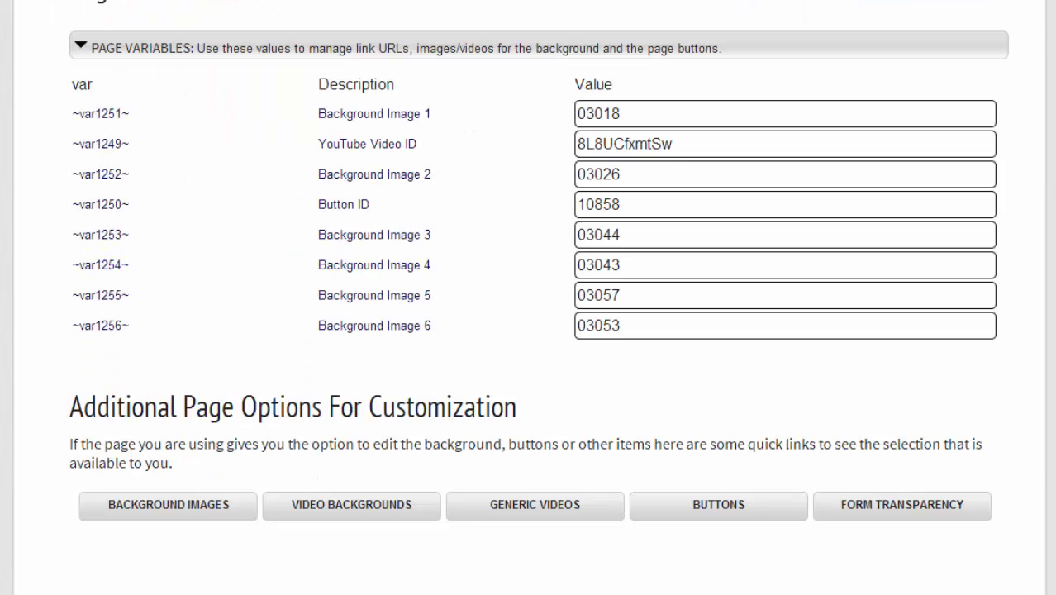
pyautogui.doubleClick(587, 114)
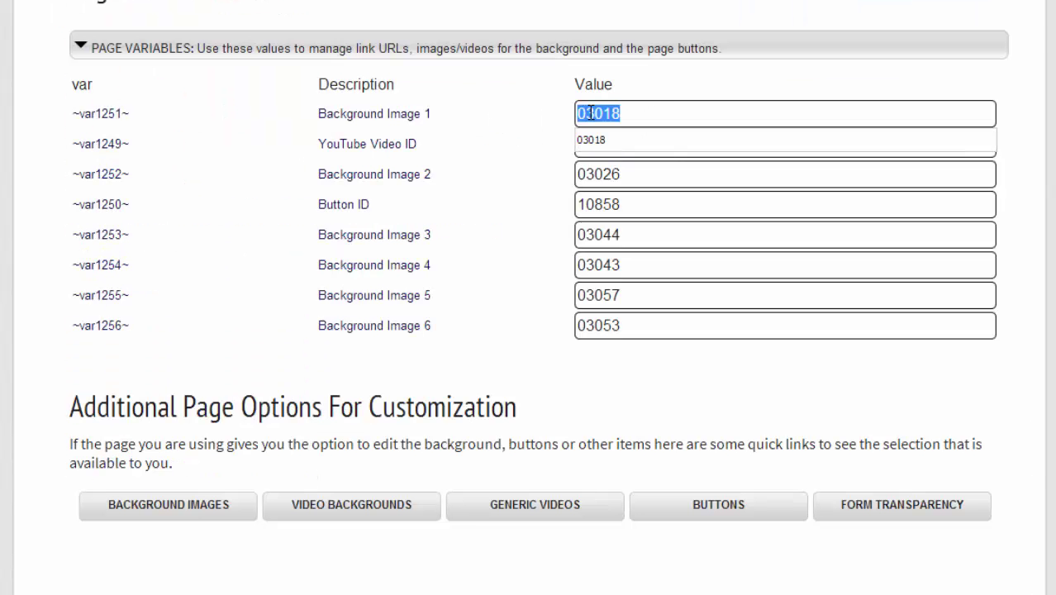
pyautogui.rightClick(590, 113)
pyautogui.click(643, 213)
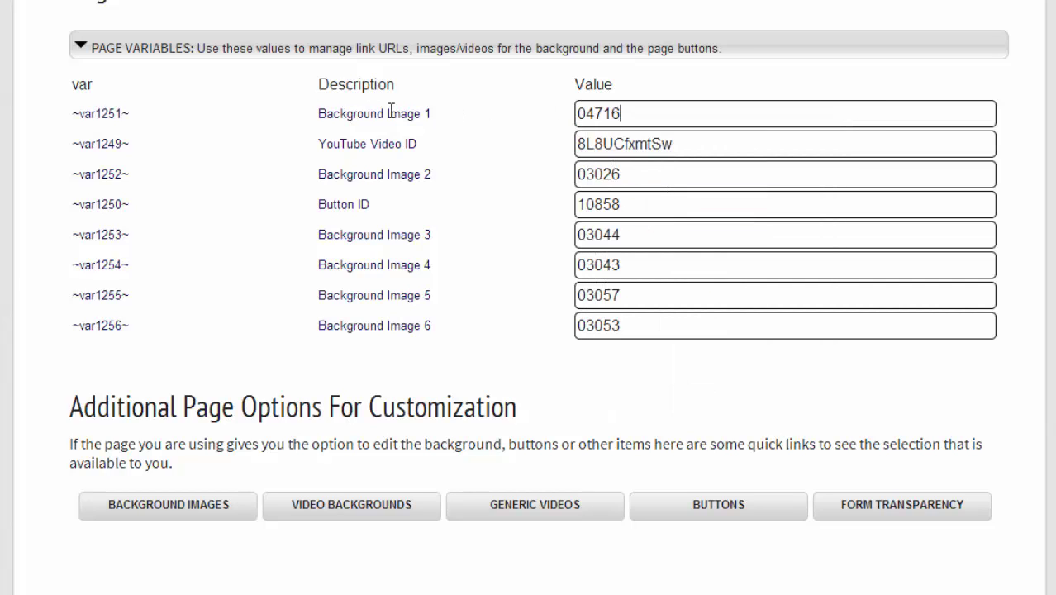
# Expand PAGE VARIABLES and open the BUTTONS gallery in a new tab.
pyautogui.scroll(-3, 500, 448)
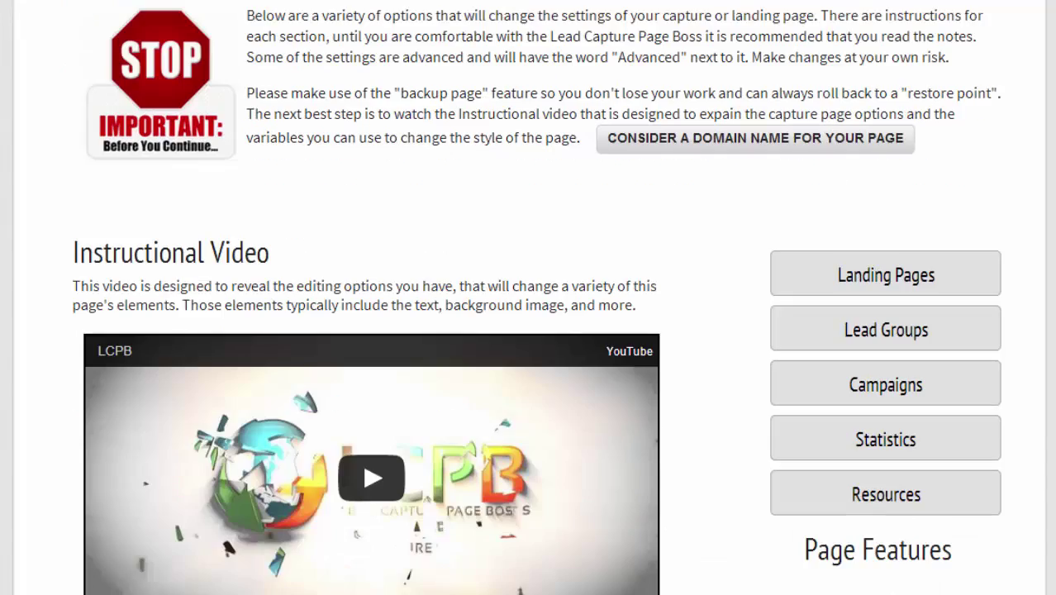
pyautogui.scroll(-15, 529, 331)
pyautogui.scroll(-15, 1052, 223)
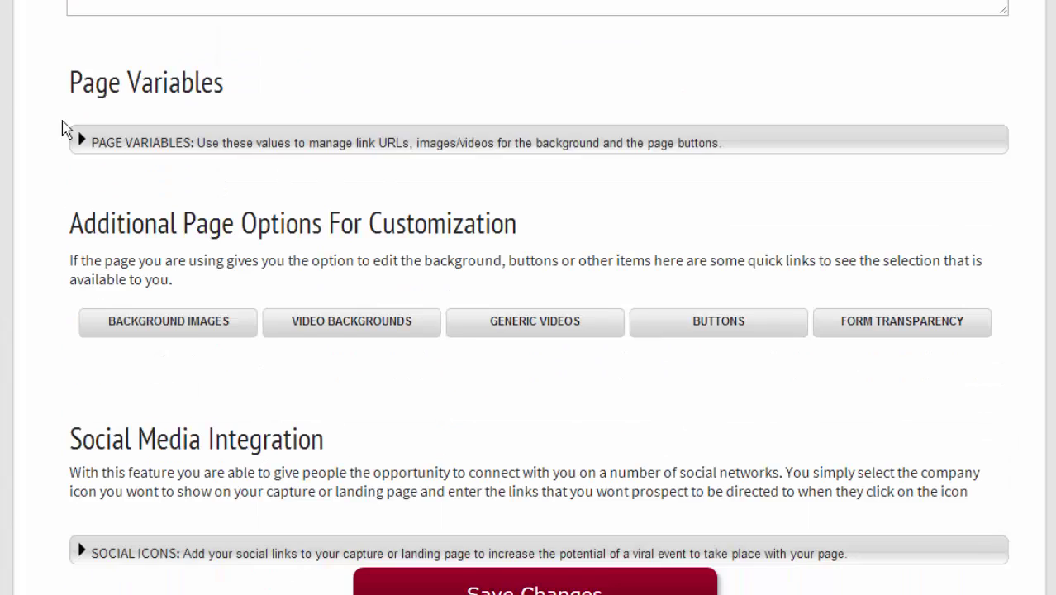
pyautogui.click(82, 141)
pyautogui.scroll(-3, 324, 220)
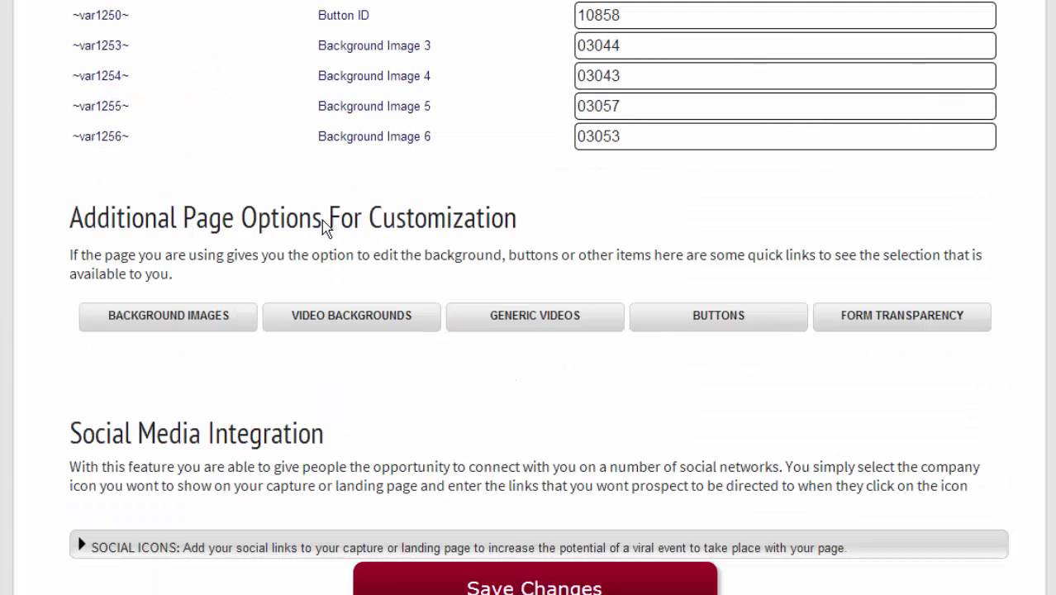
pyautogui.rightClick(716, 319)
pyautogui.click(754, 331)
# Find the yellow LET ME IN NOW button and select its code 10036.
pyautogui.hotkey('ctrl', 'Tab')
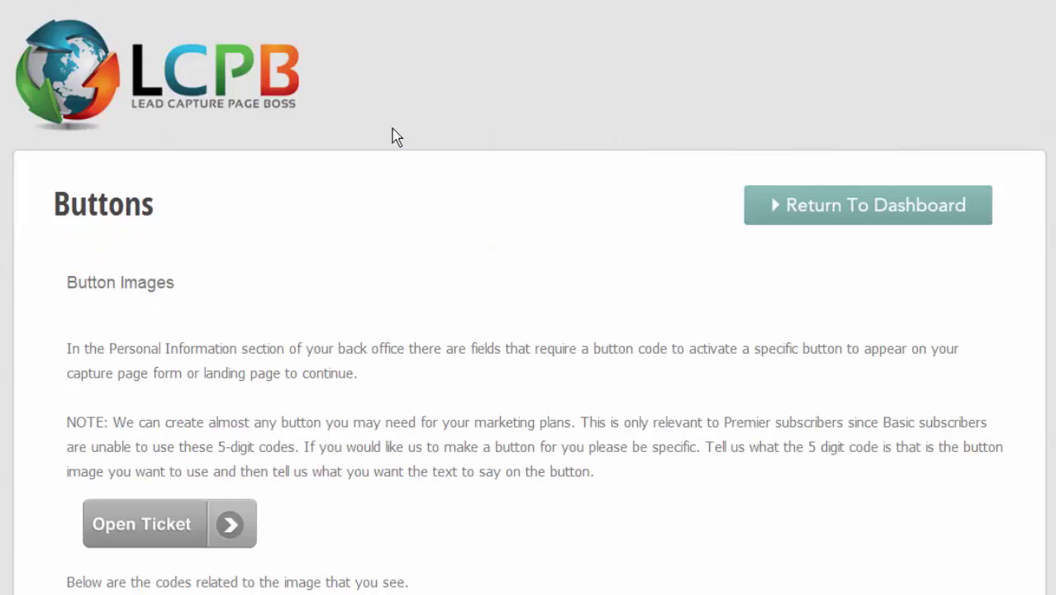
pyautogui.scroll(-10, 393, 137)
pyautogui.scroll(-15, 393, 136)
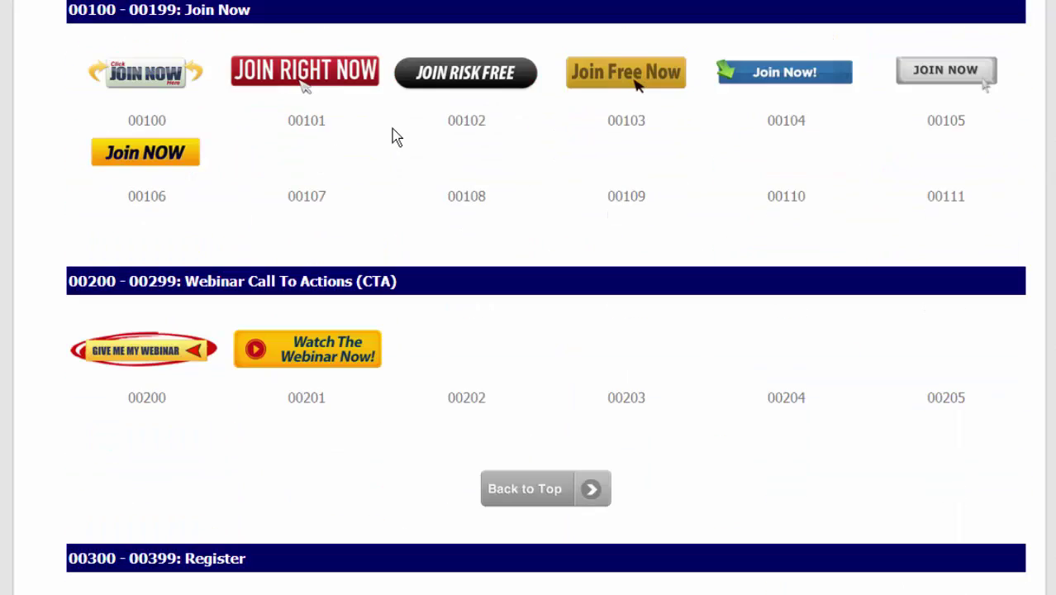
pyautogui.scroll(-5, 393, 137)
pyautogui.scroll(6, 393, 136)
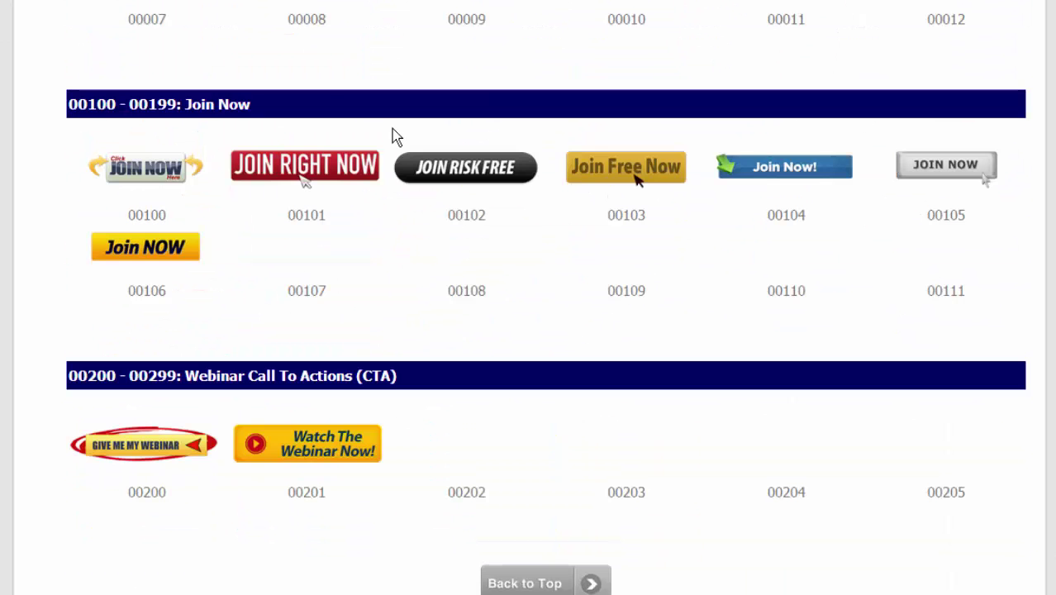
pyautogui.scroll(1, 396, 137)
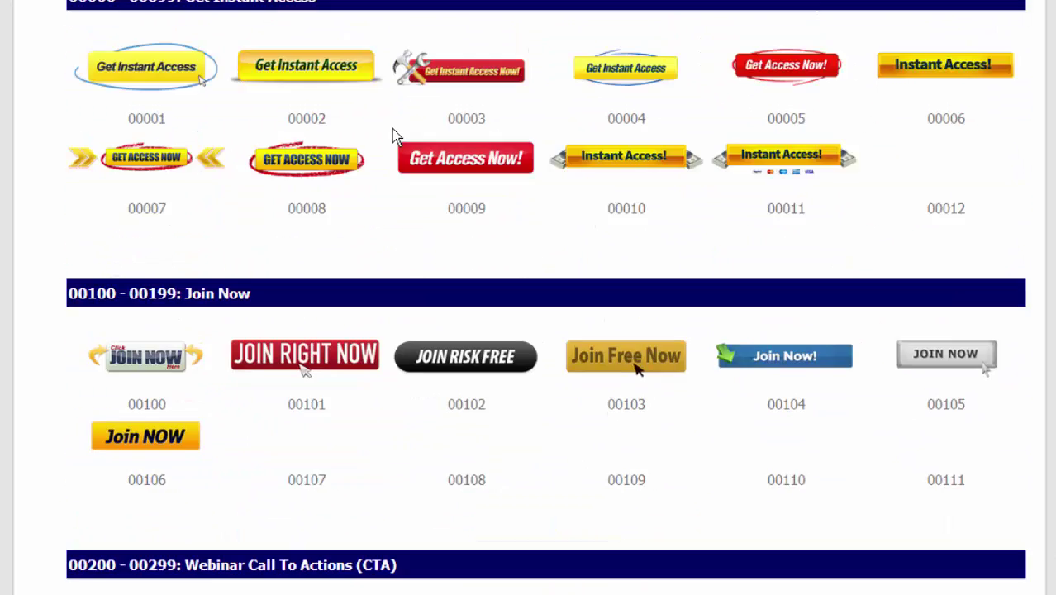
pyautogui.scroll(-12, 395, 136)
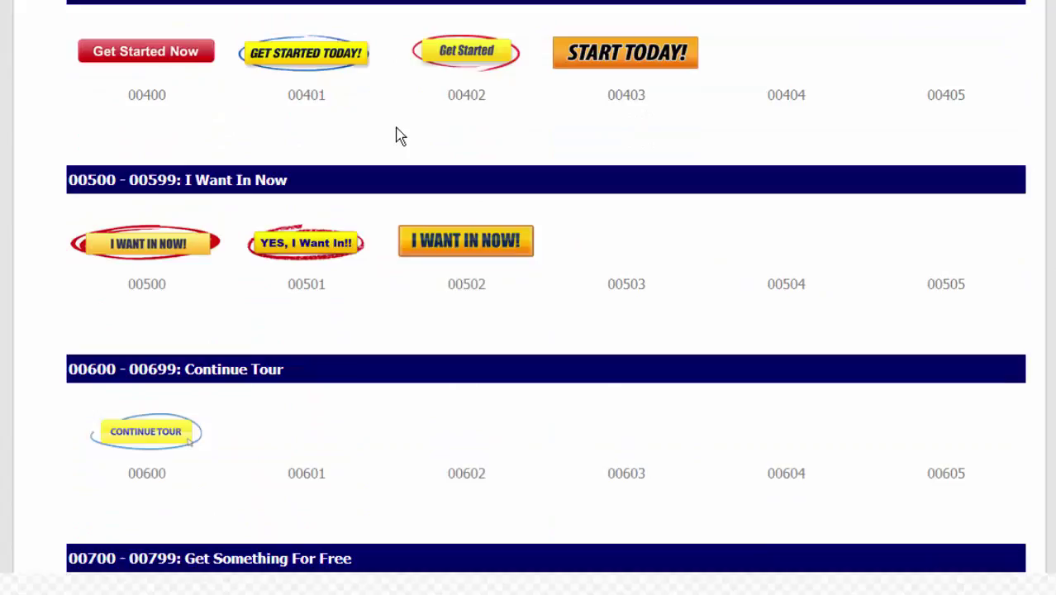
pyautogui.scroll(-15, 395, 136)
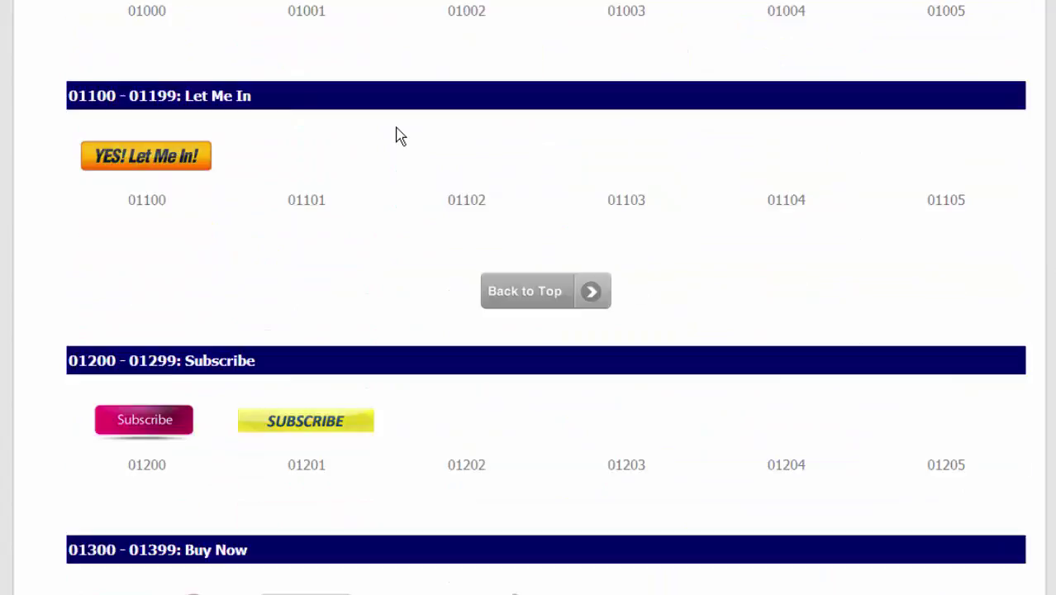
pyautogui.scroll(-15, 395, 137)
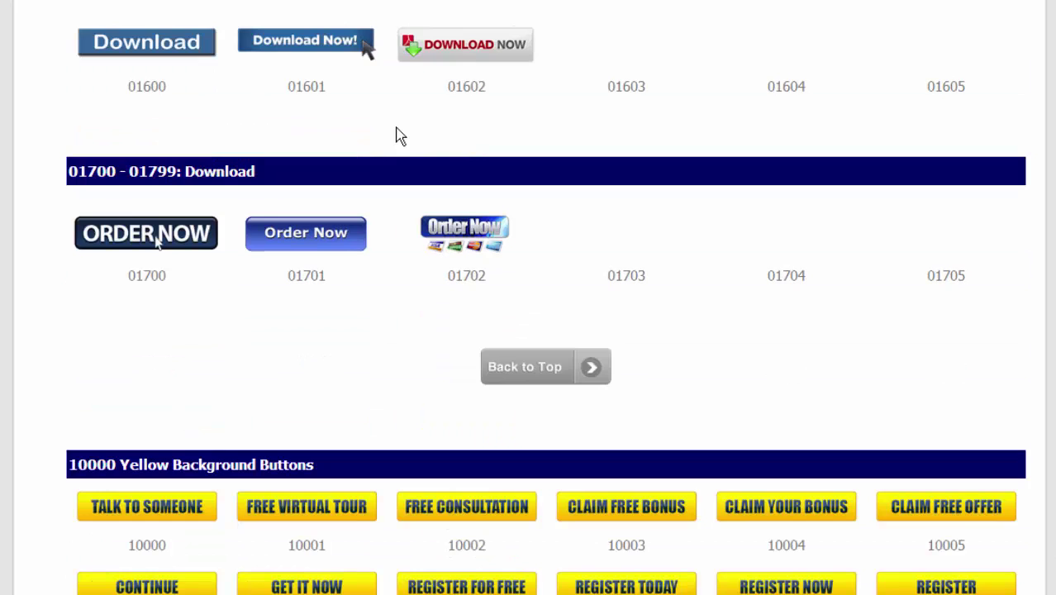
pyautogui.scroll(-6, 395, 136)
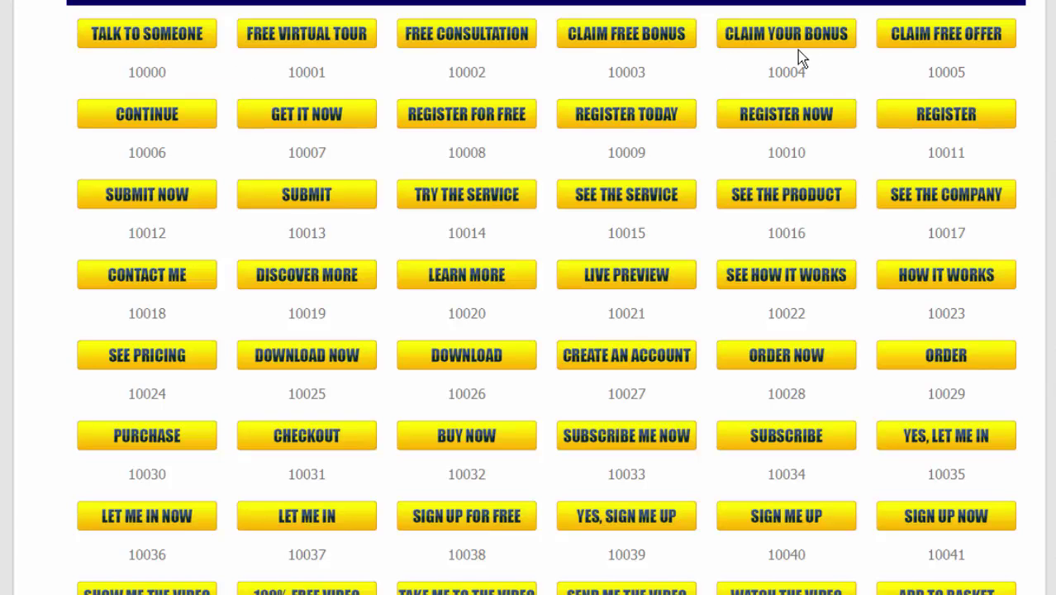
pyautogui.scroll(-3, 959, 473)
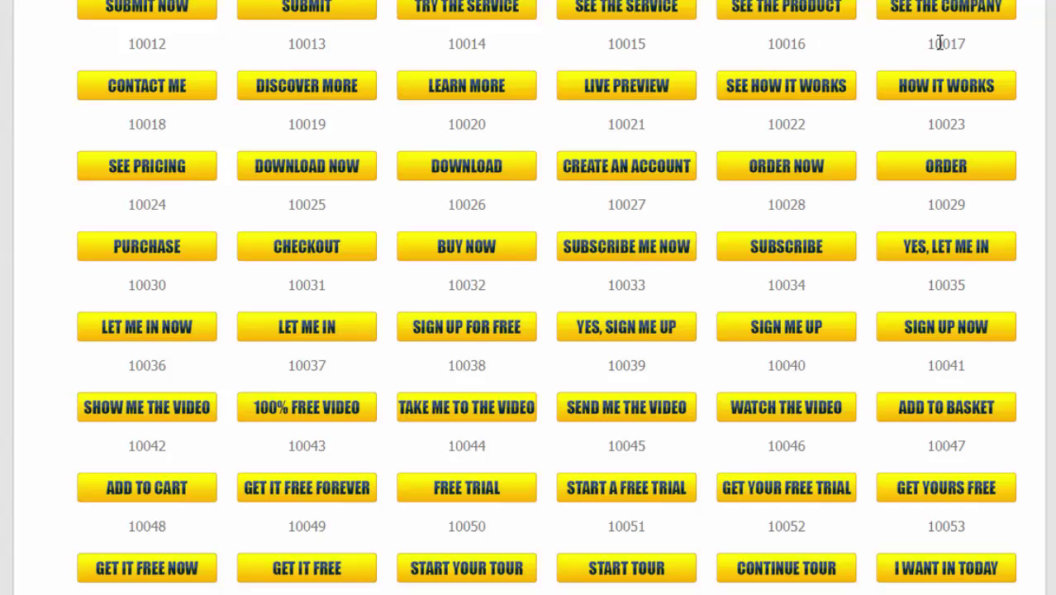
pyautogui.moveTo(125, 366); pyautogui.dragTo(172, 377)
pyautogui.hotkey('ctrl', 'c')
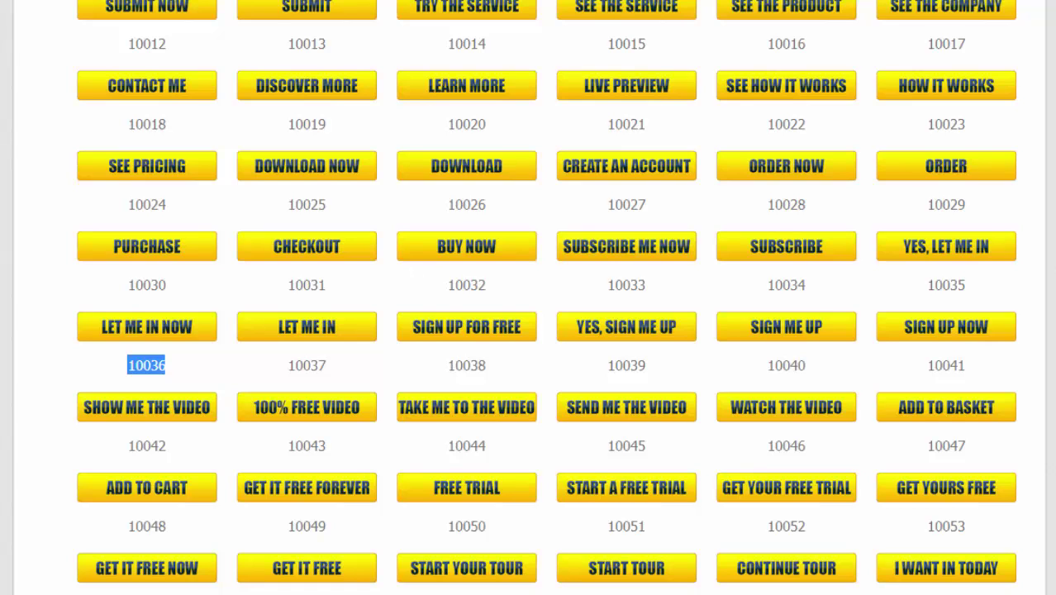
pyautogui.hotkey('ctrl', 'Tab')
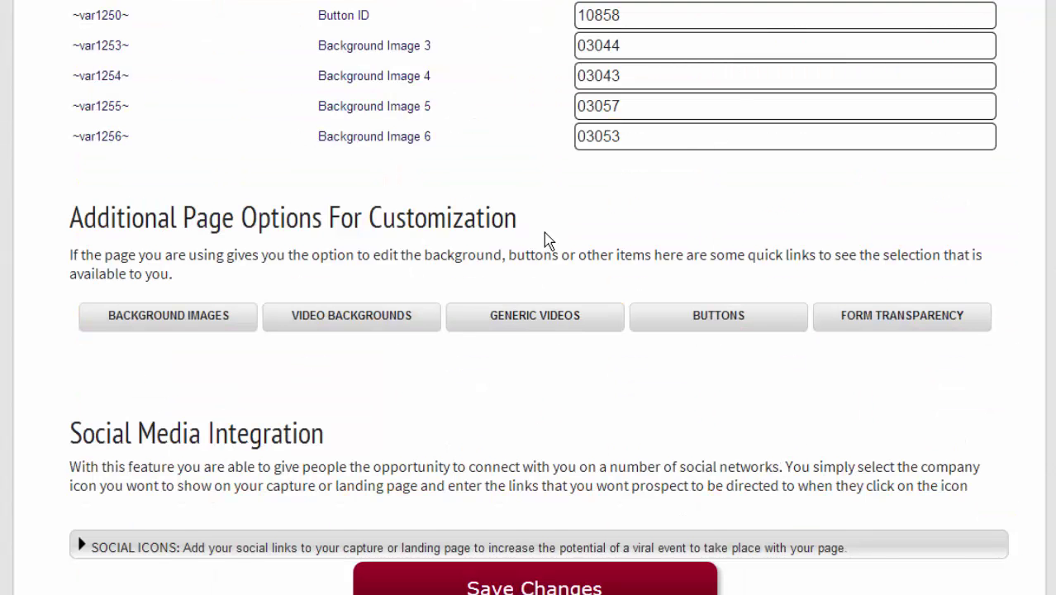
# Replace Button ID 10858 with 10036 and save the page changes.
pyautogui.scroll(1, 521, 206)
pyautogui.doubleClick(612, 109)
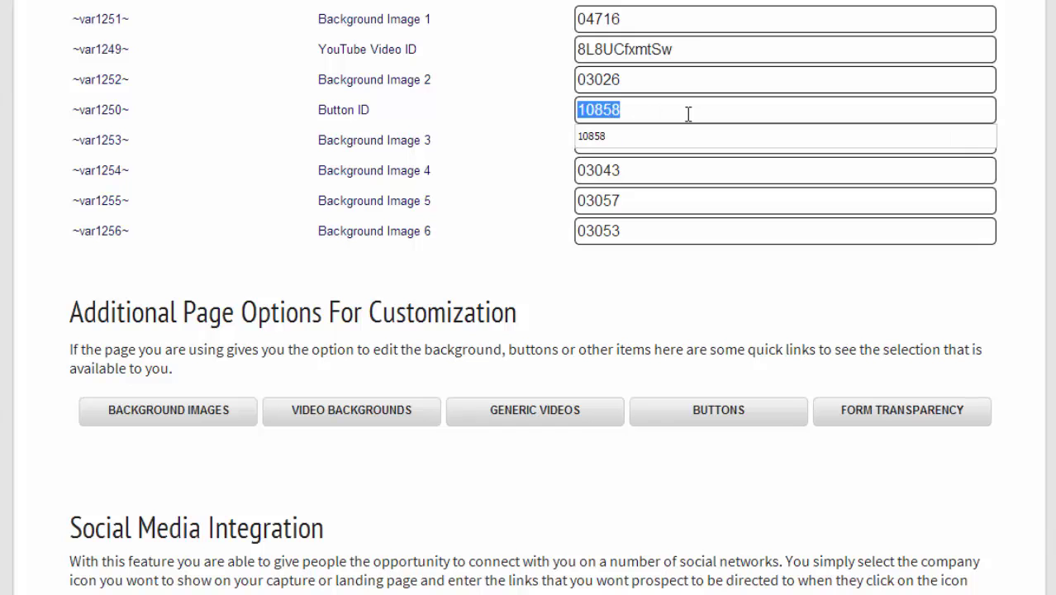
pyautogui.hotkey('ctrl', 'v')
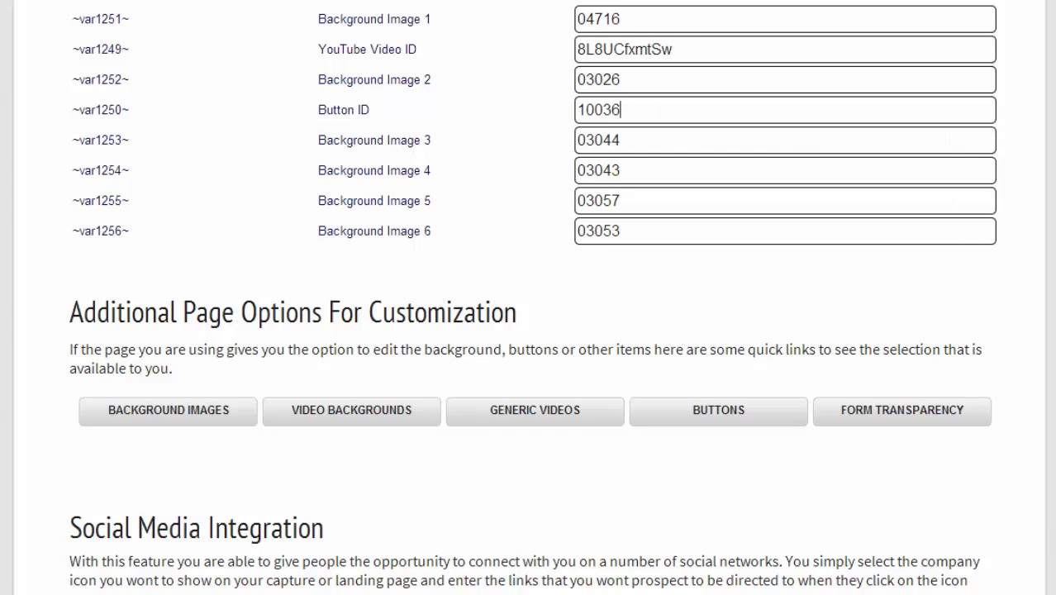
pyautogui.scroll(-3, 967, 392)
pyautogui.click(514, 401)
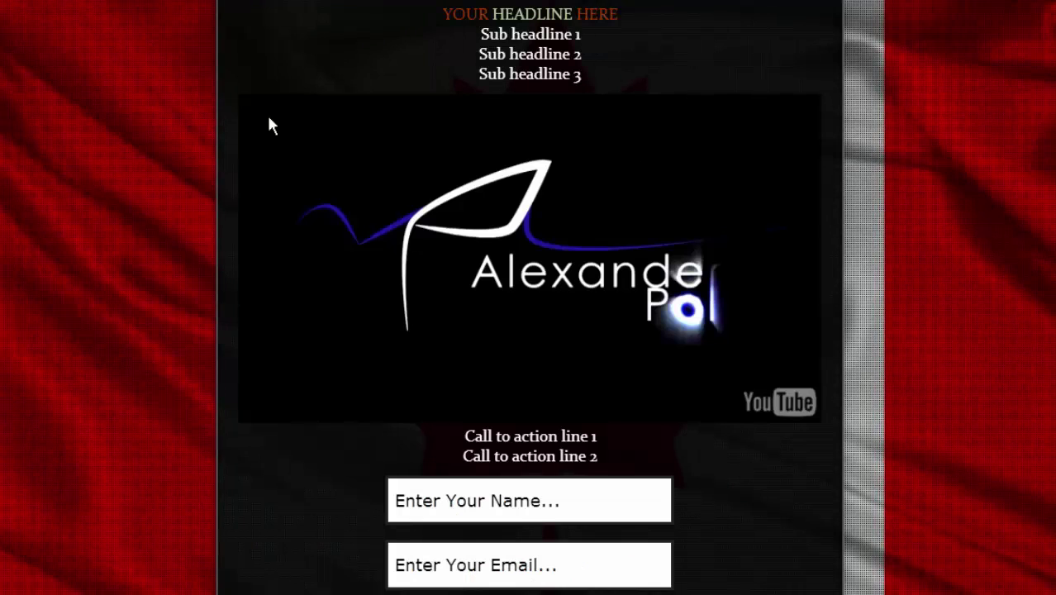
# Scroll the page settings to the Social Media Integration section.
pyautogui.scroll(-5, 523, 361)
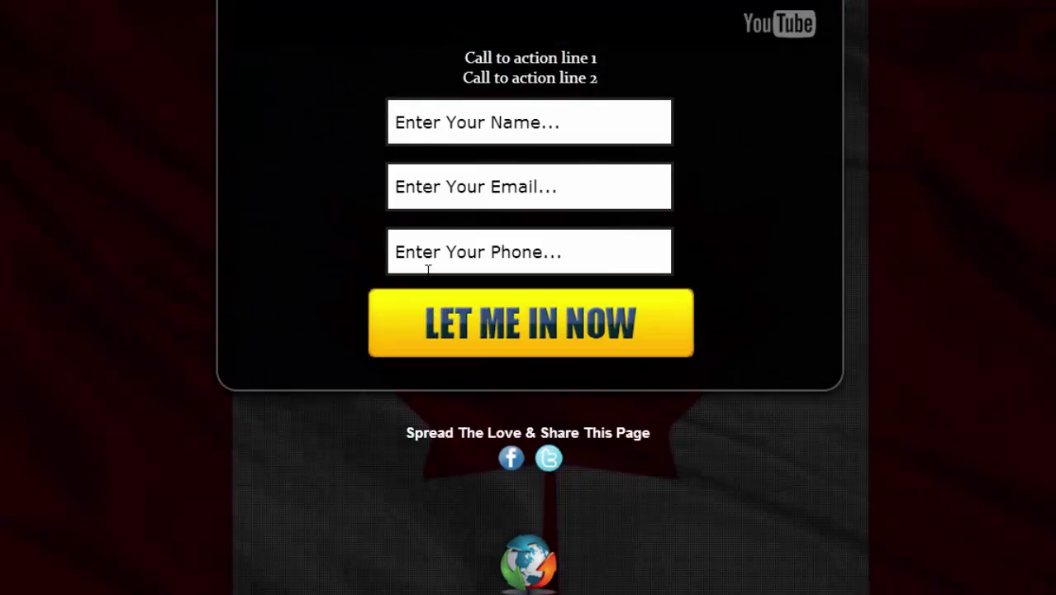
pyautogui.scroll(2, 447, 261)
pyautogui.scroll(1, 551, 200)
pyautogui.scroll(-3, 488, 239)
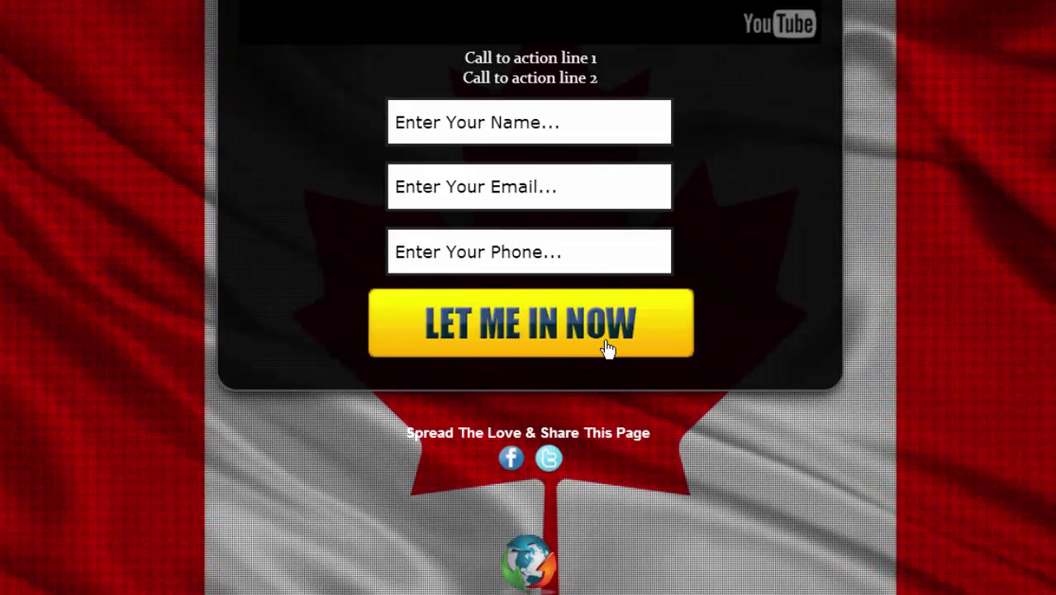
pyautogui.scroll(4, 608, 347)
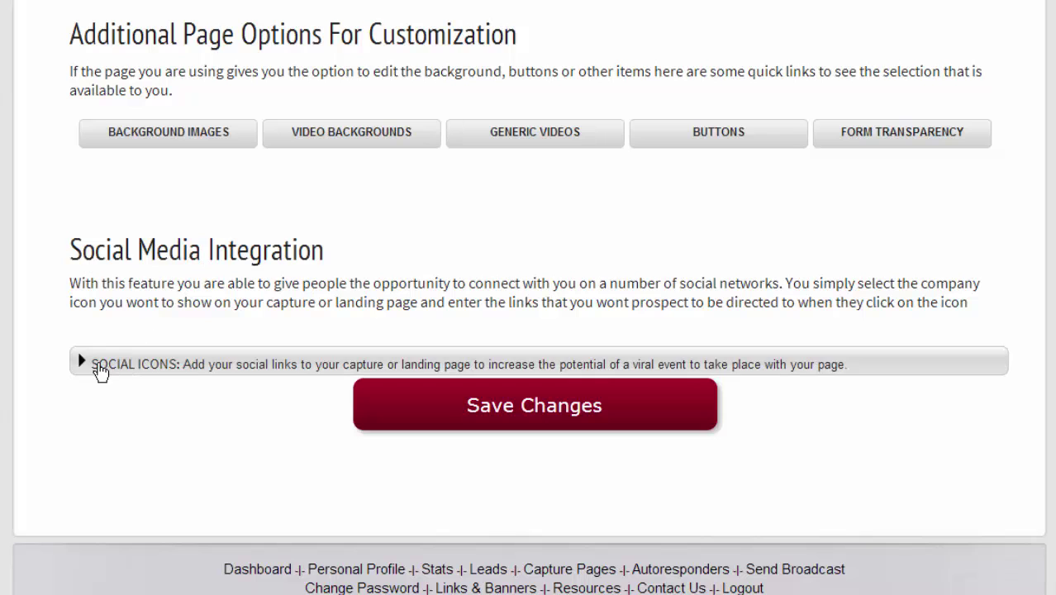
# Expand SOCIAL ICONS and set the FaceBook and Twitter icons to On.
pyautogui.click(83, 366)
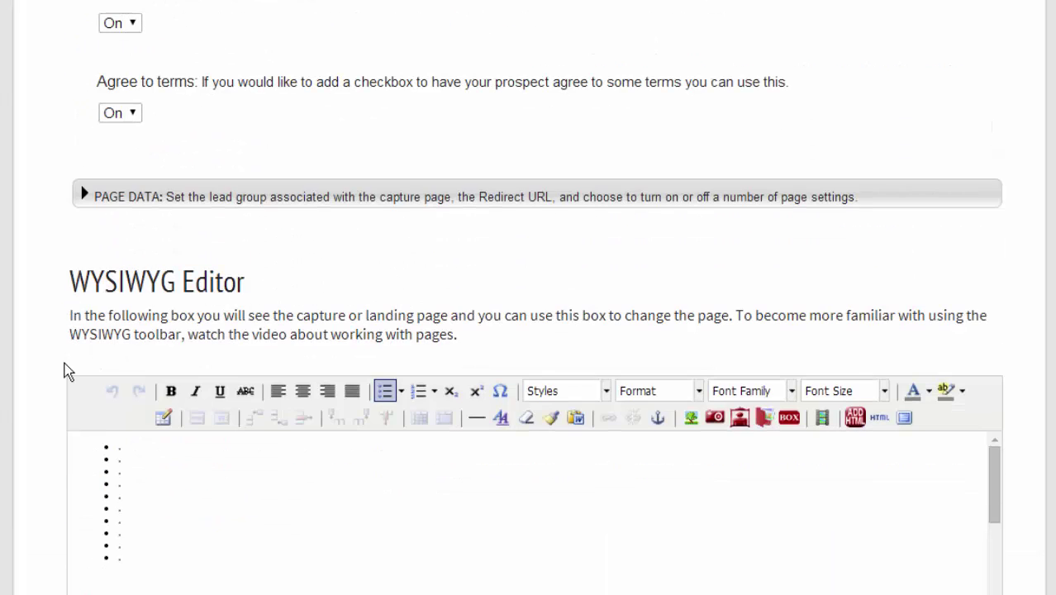
pyautogui.scroll(-2, 66, 372)
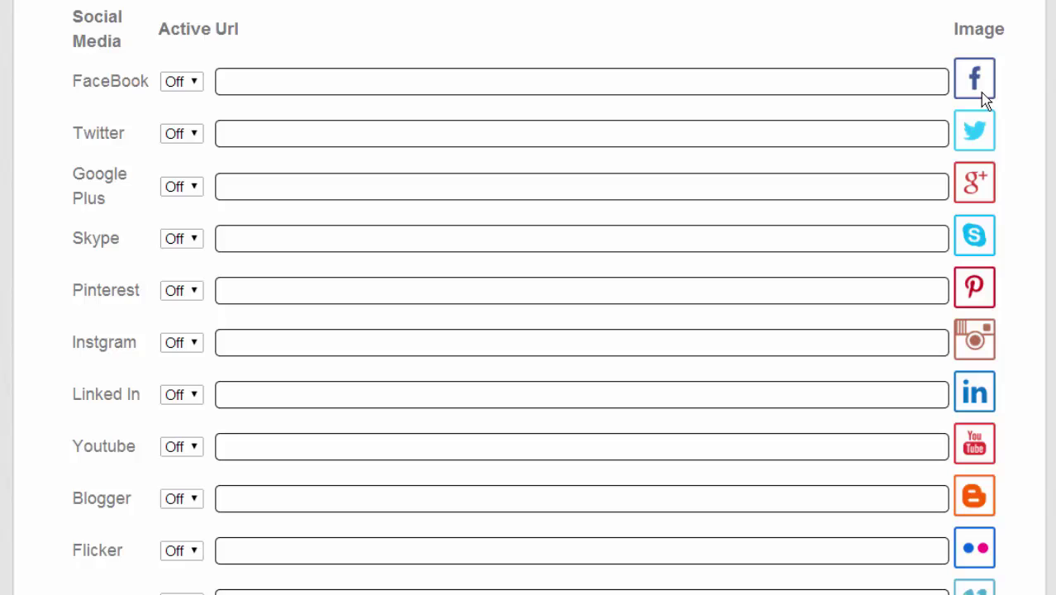
pyautogui.click(189, 81)
pyautogui.click(174, 99)
pyautogui.scroll(-1, 924, 189)
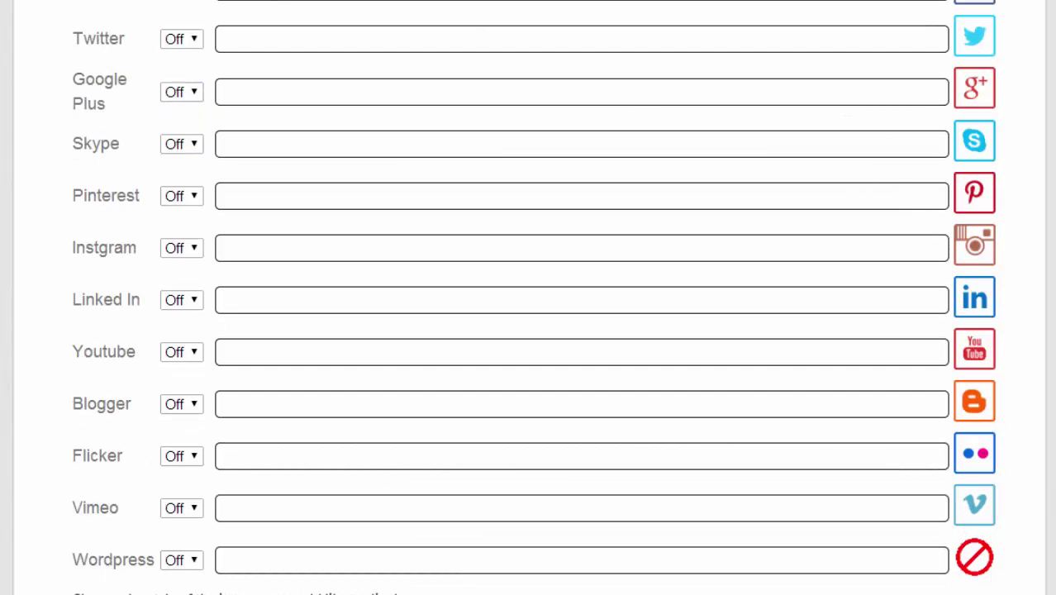
pyautogui.click(195, 39)
pyautogui.click(177, 74)
pyautogui.click(188, 45)
pyautogui.click(171, 57)
# Choose the round swirl style for the social icons.
pyautogui.scroll(-5, 252, 152)
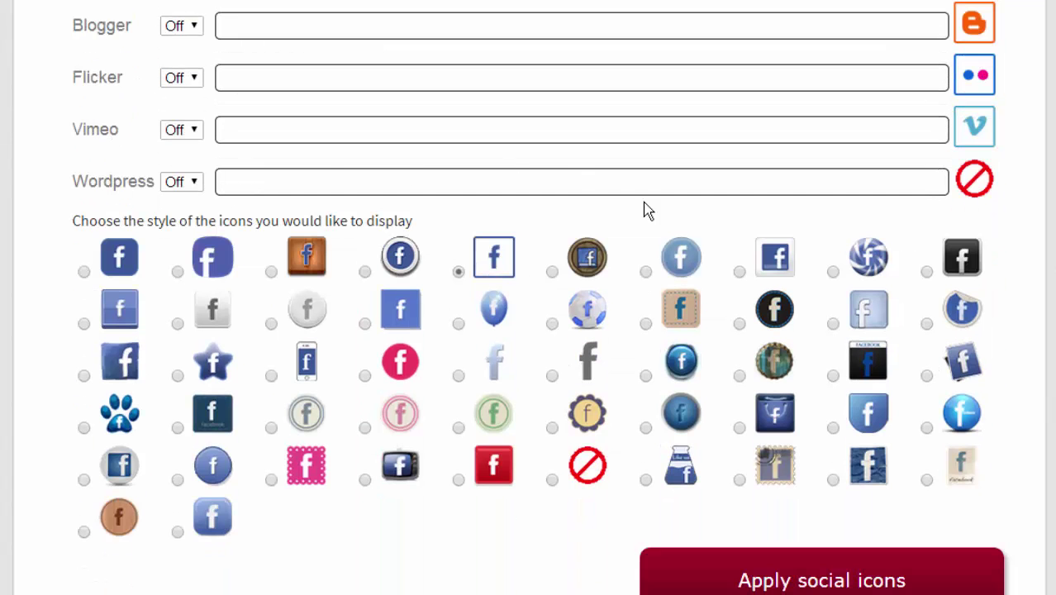
pyautogui.scroll(2, 795, 309)
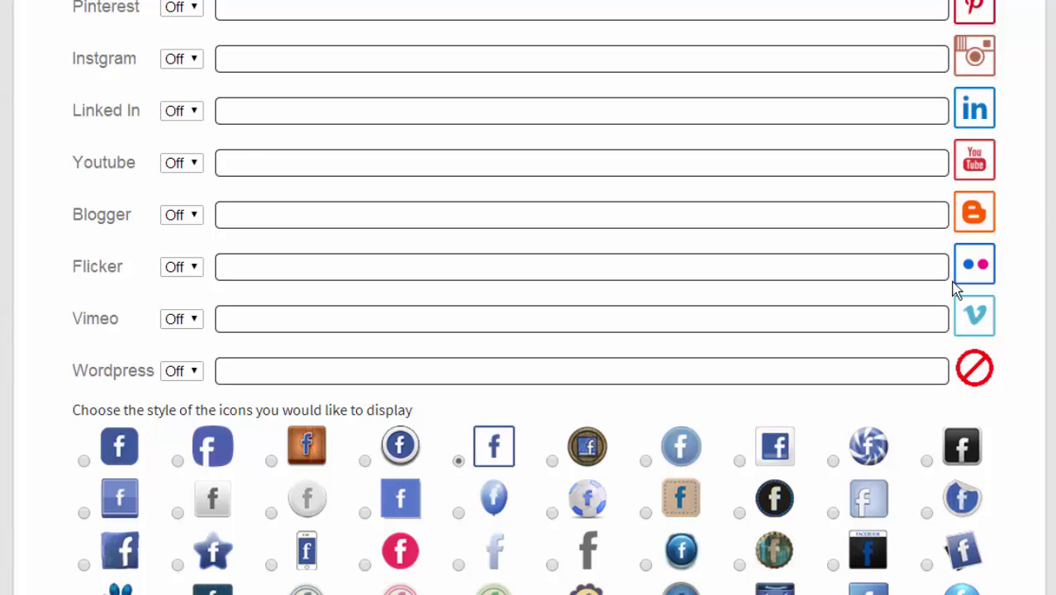
pyautogui.click(833, 461)
pyautogui.scroll(3, 1014, 105)
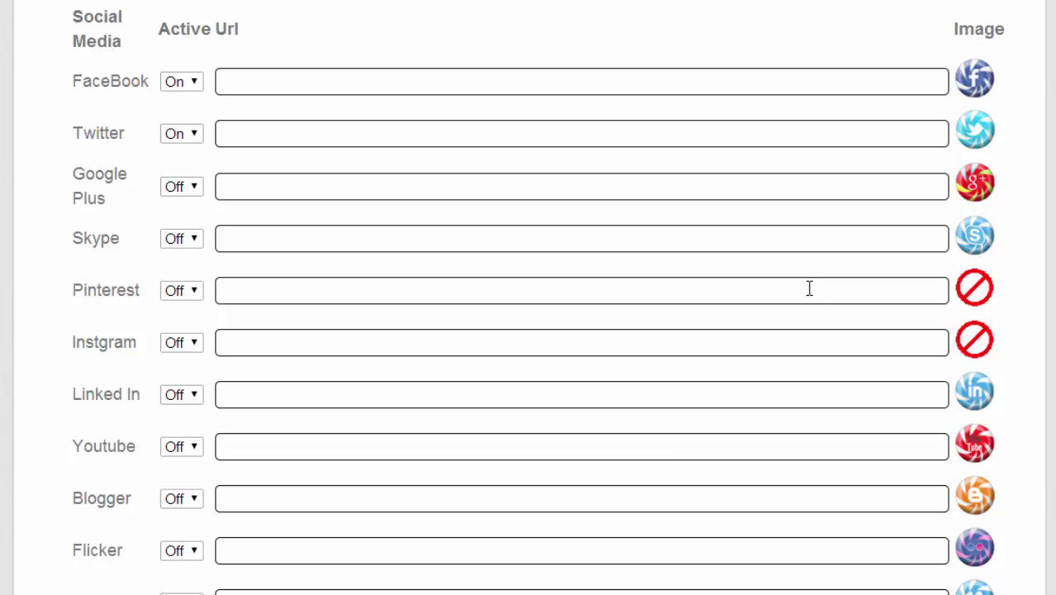
# Preview the stitched patch, peeled sticker and tilted square social icon styles.
pyautogui.scroll(-5, 808, 290)
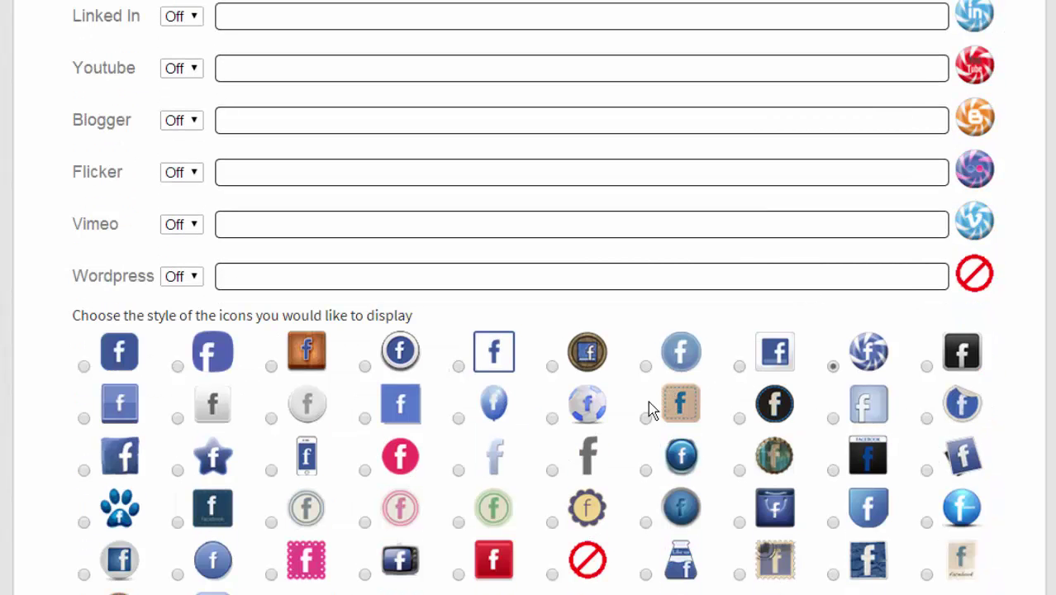
pyautogui.click(646, 418)
pyautogui.scroll(1, 662, 388)
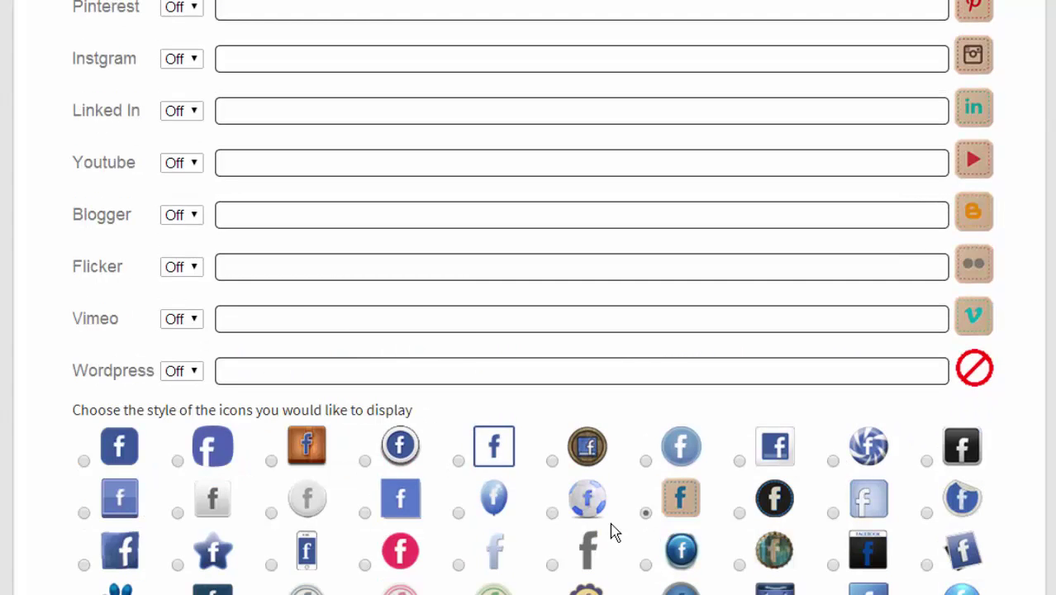
pyautogui.scroll(-1, 612, 532)
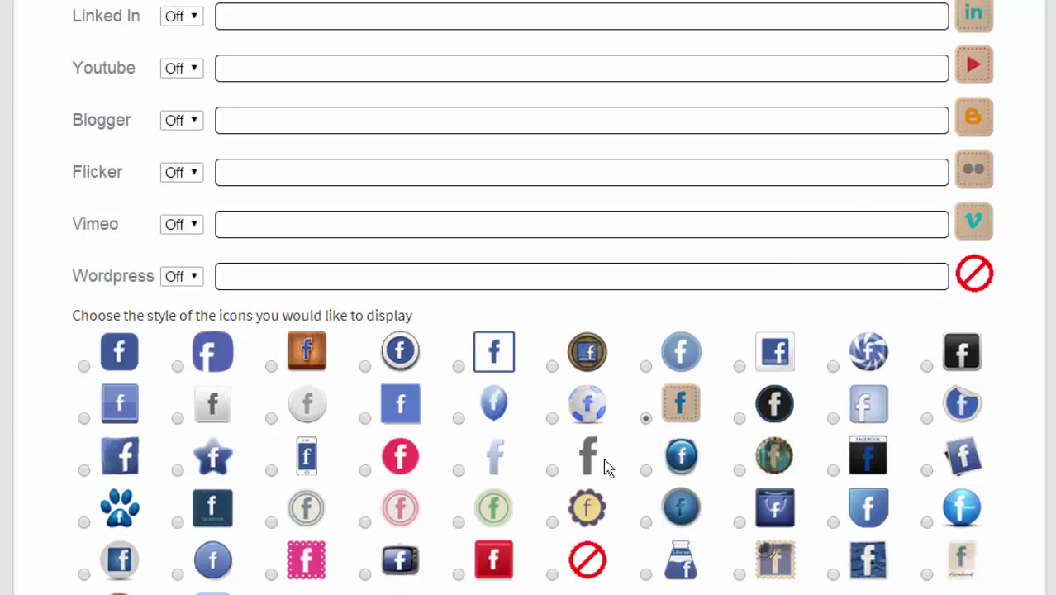
pyautogui.click(927, 418)
pyautogui.scroll(2, 1019, 427)
pyautogui.scroll(-4, 992, 397)
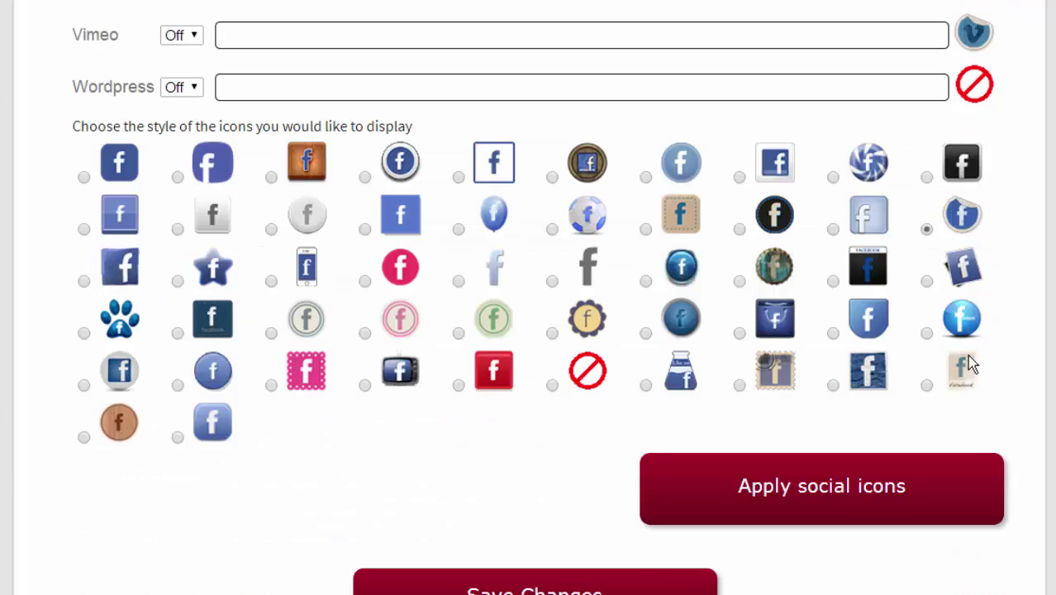
pyautogui.click(927, 281)
pyautogui.scroll(1, 1027, 312)
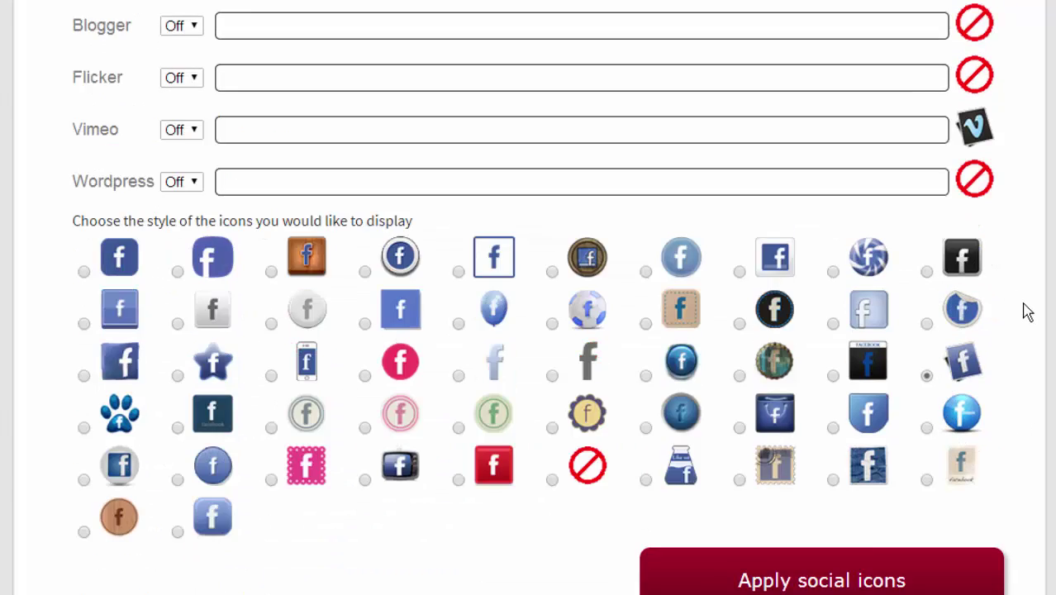
# Preview the bottle-cap and phone-shaped social icon styles.
pyautogui.click(739, 377)
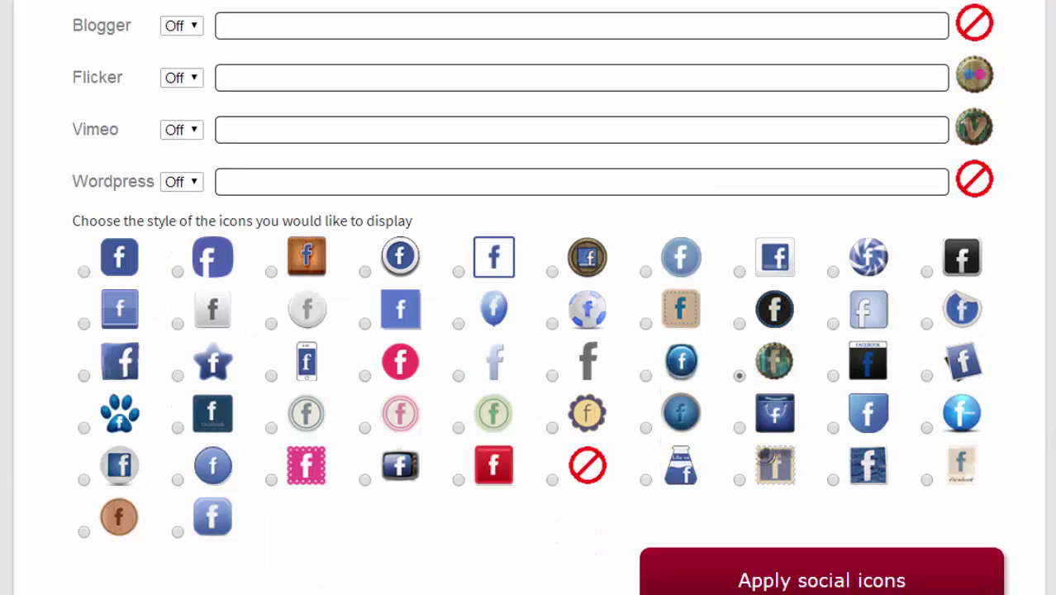
pyautogui.scroll(3, 532, 298)
pyautogui.scroll(-4, 532, 298)
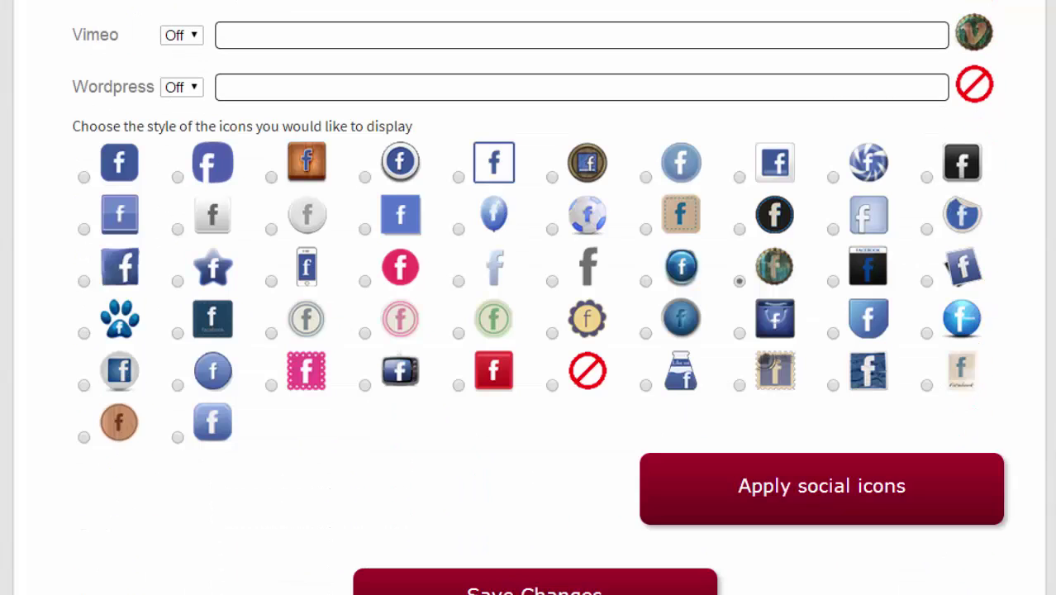
pyautogui.click(271, 281)
pyautogui.scroll(6, 1022, 313)
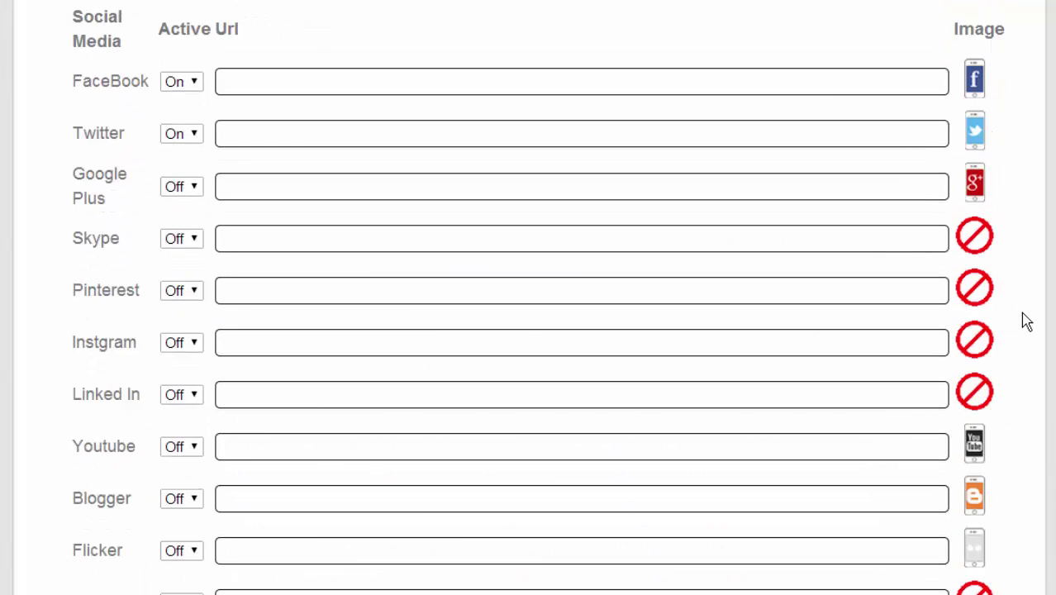
pyautogui.scroll(-4, 1022, 313)
pyautogui.scroll(4, 1034, 421)
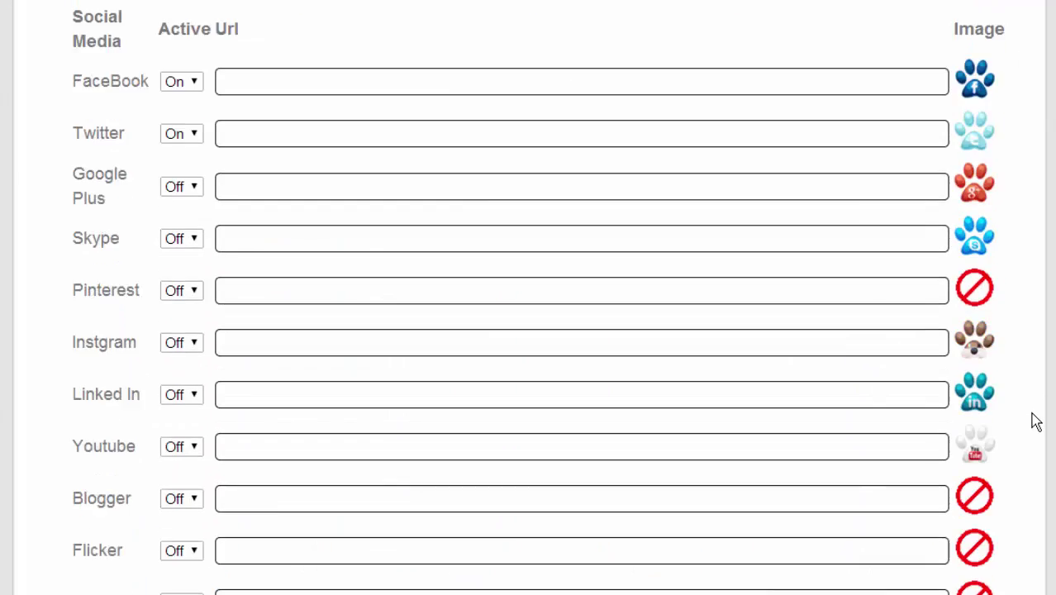
pyautogui.scroll(-3, 1033, 422)
pyautogui.scroll(1, 1034, 423)
pyautogui.scroll(2, 1035, 425)
pyautogui.write('http://')
pyautogui.write('facebook')
pyautogui.scroll(-10, 57, 261)
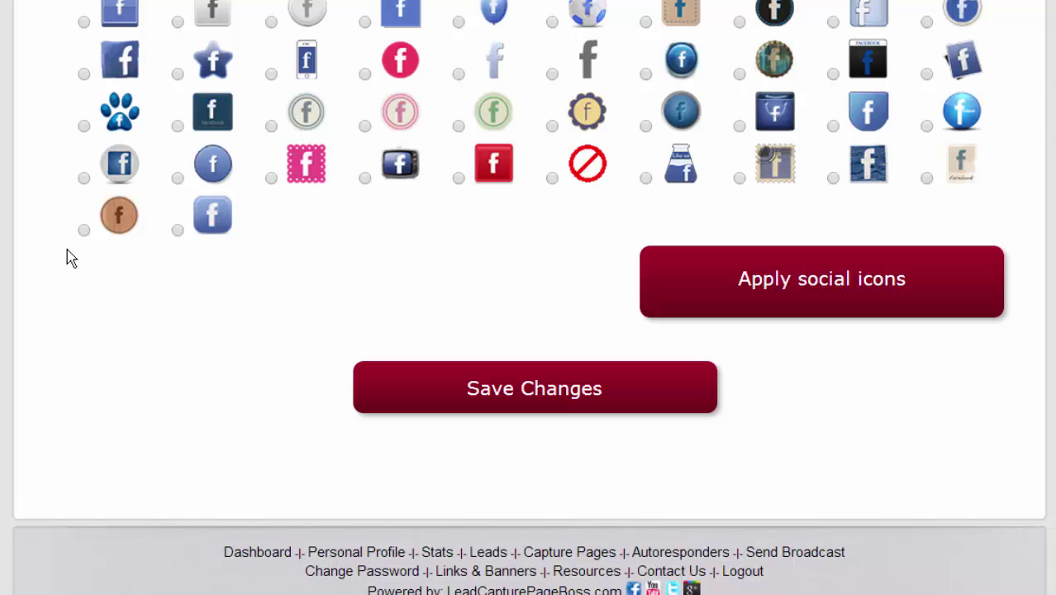
pyautogui.scroll(10, 70, 258)
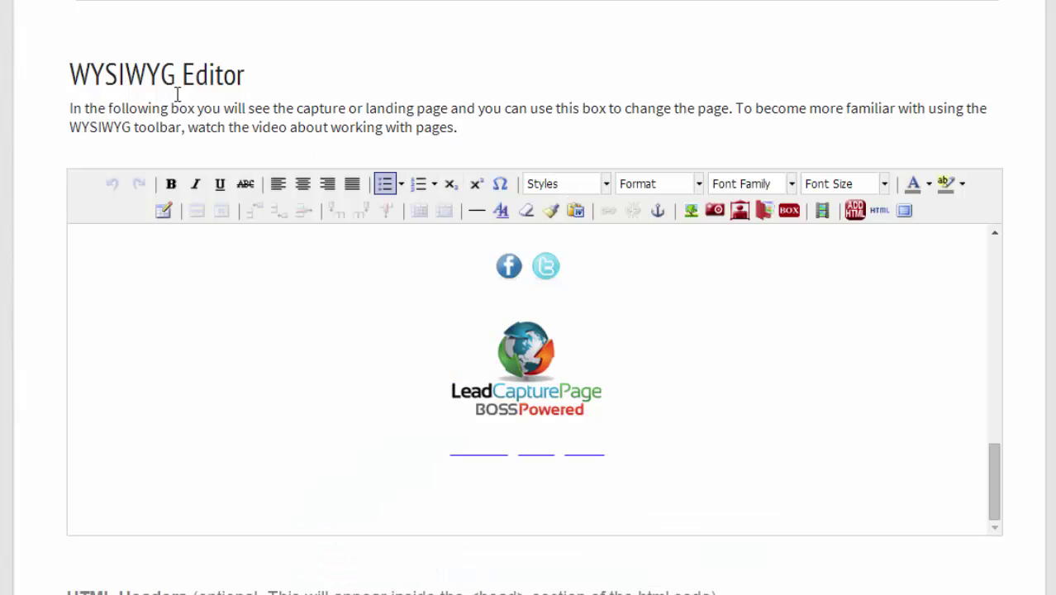
pyautogui.scroll(-15, 86, 83)
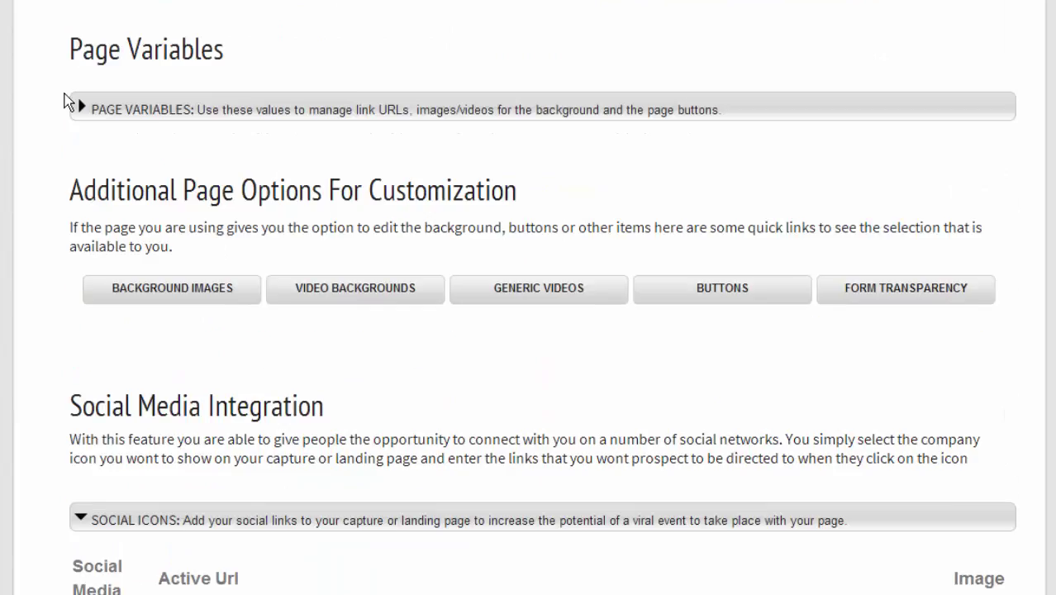
pyautogui.scroll(-12, 53, 98)
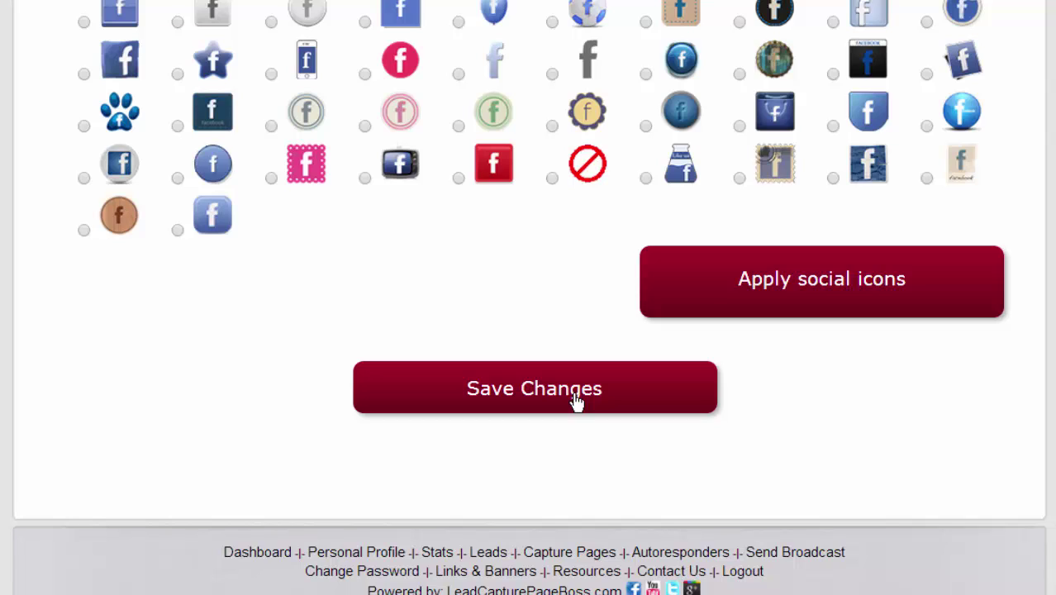
pyautogui.scroll(-2, 576, 401)
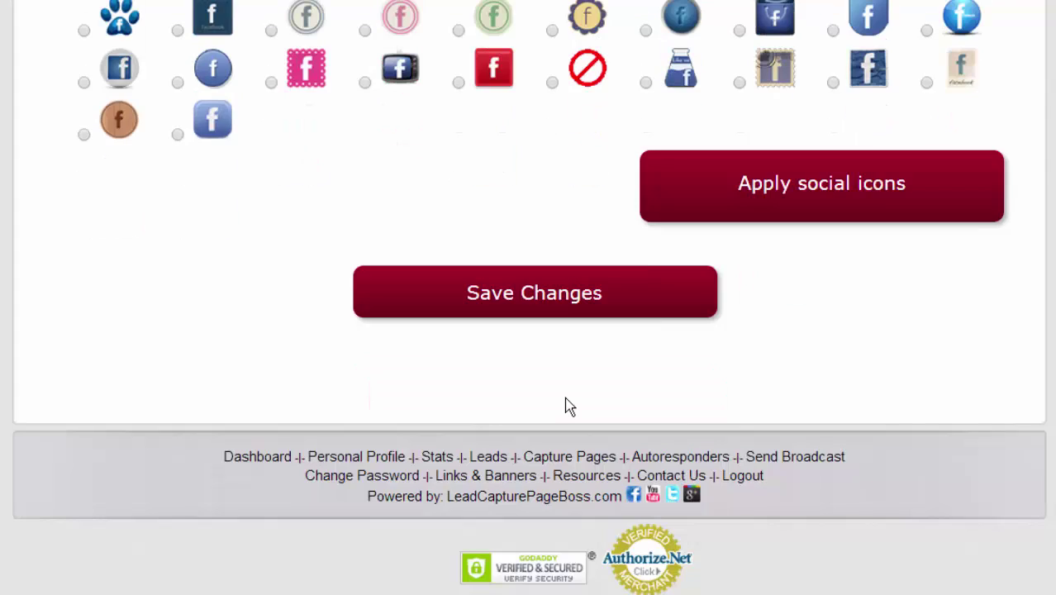